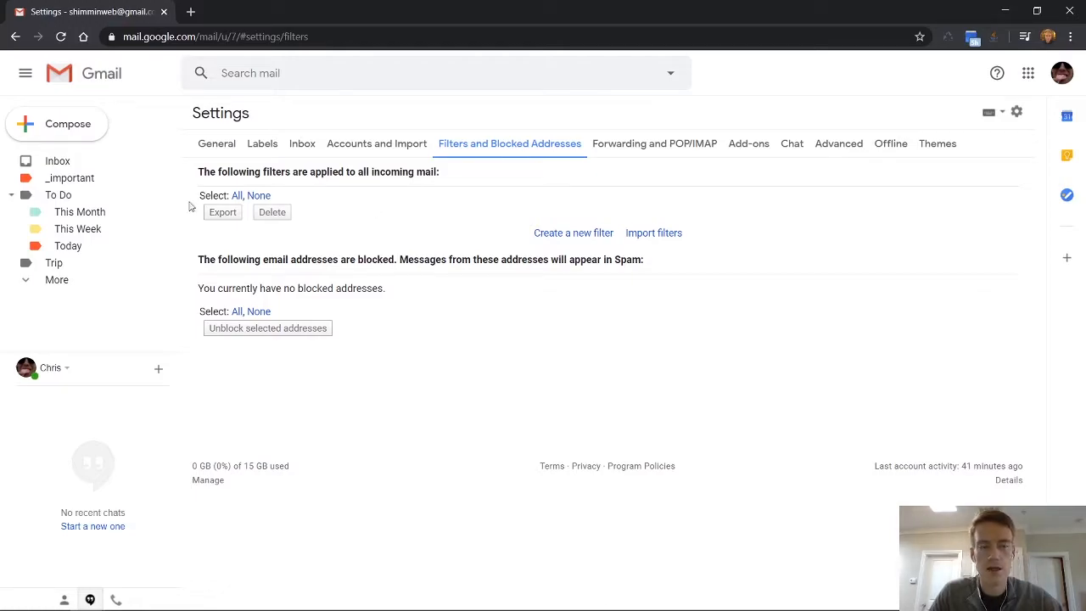
Collapse the To Do label's sublabels in the sidebar and return to the inbox.
{"action": "left_click", "coordinate": [11, 195]}
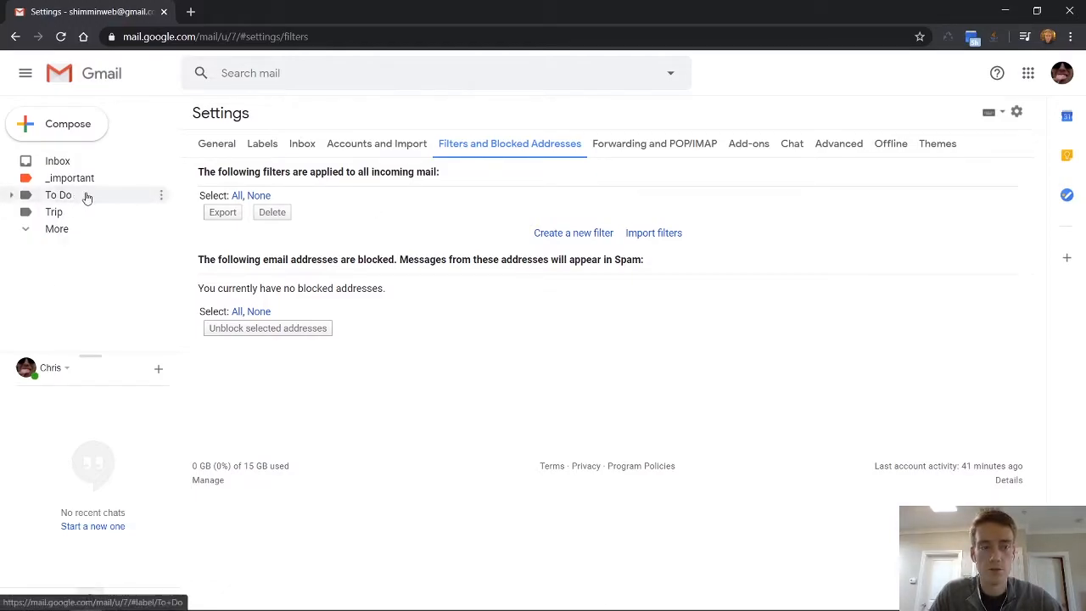
{"action": "left_click", "coordinate": [11, 195]}
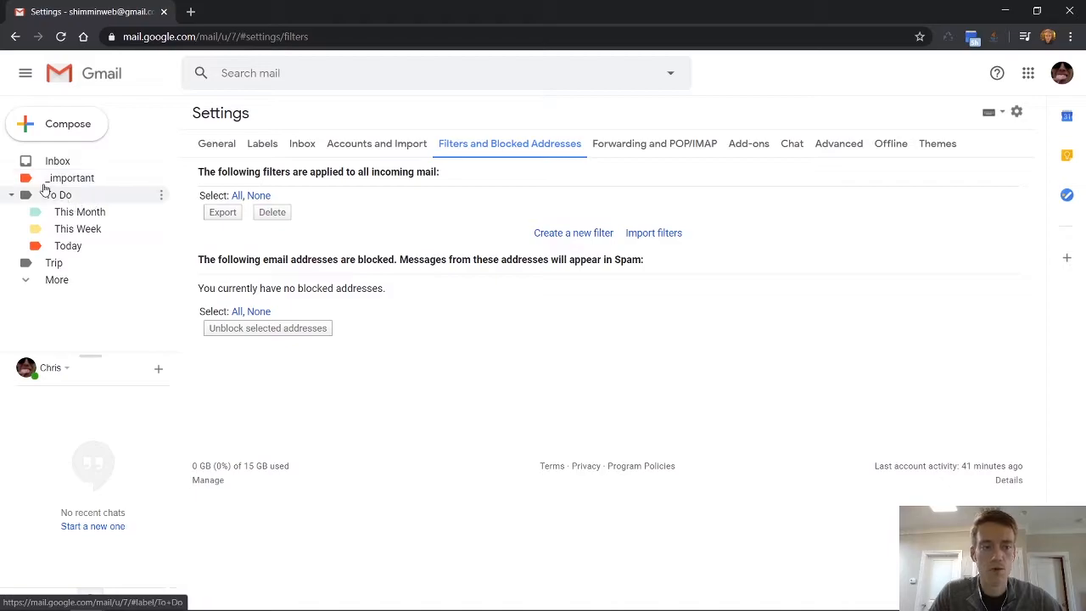
{"action": "left_click", "coordinate": [11, 195]}
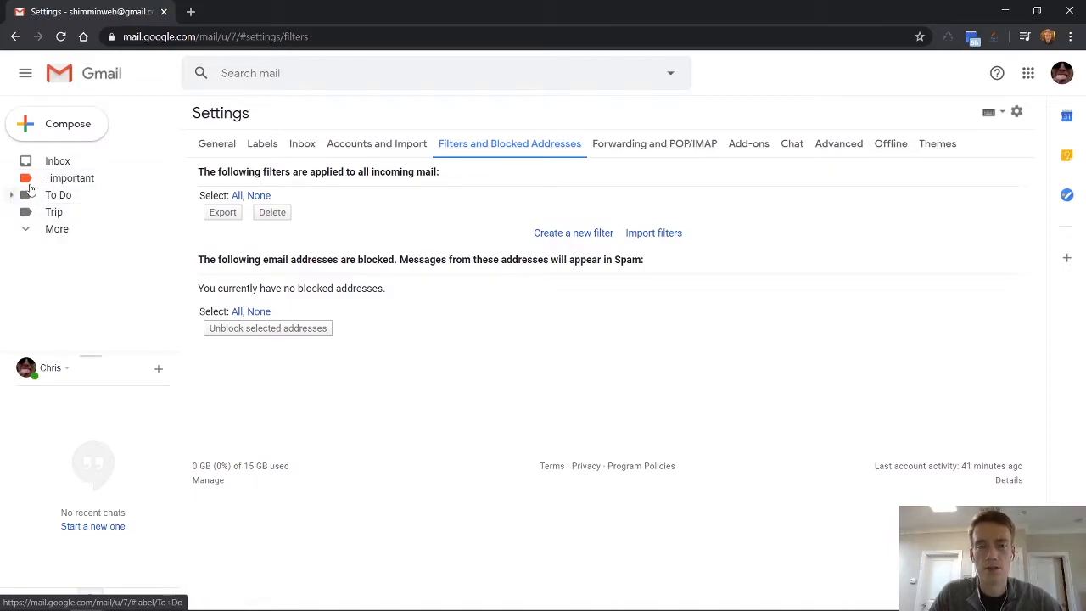
{"action": "left_click", "coordinate": [55, 161]}
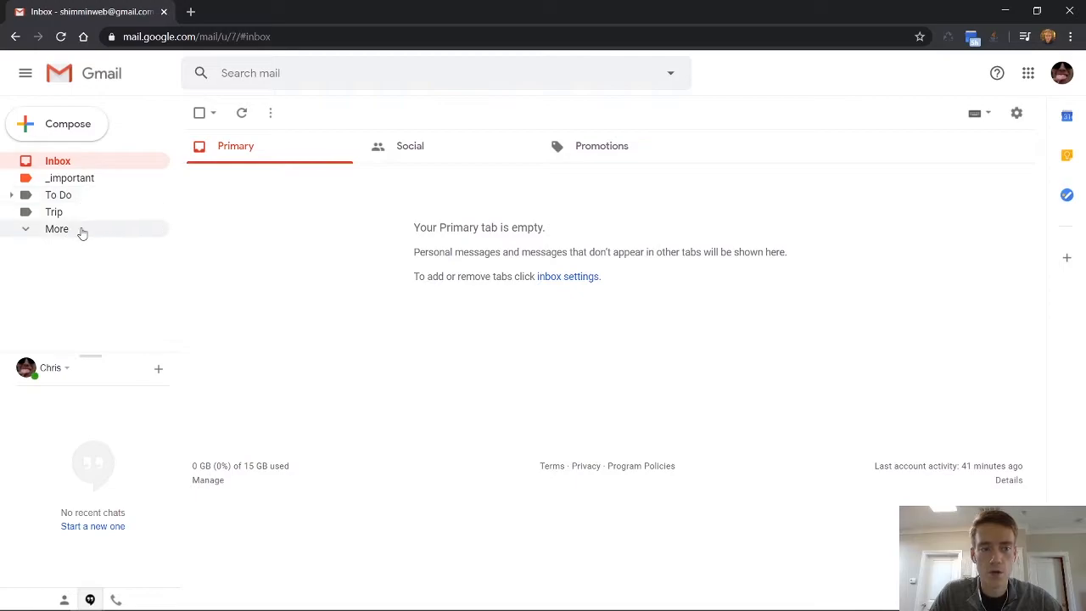
{"action": "left_click", "coordinate": [161, 179]}
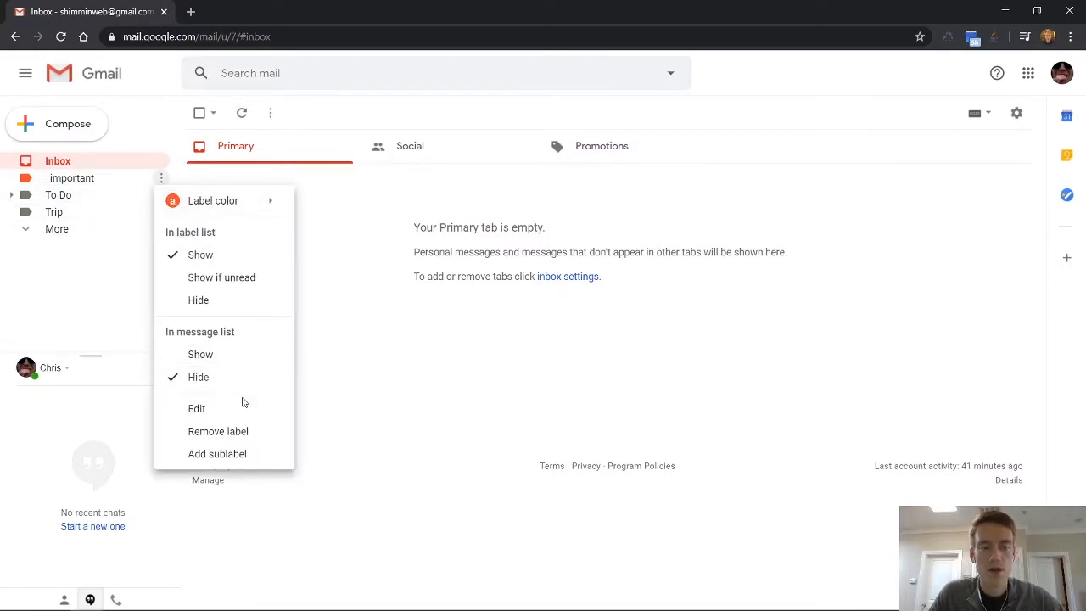
{"action": "left_click", "coordinate": [347, 296]}
{"action": "left_click", "coordinate": [89, 202]}
{"action": "left_click", "coordinate": [11, 196]}
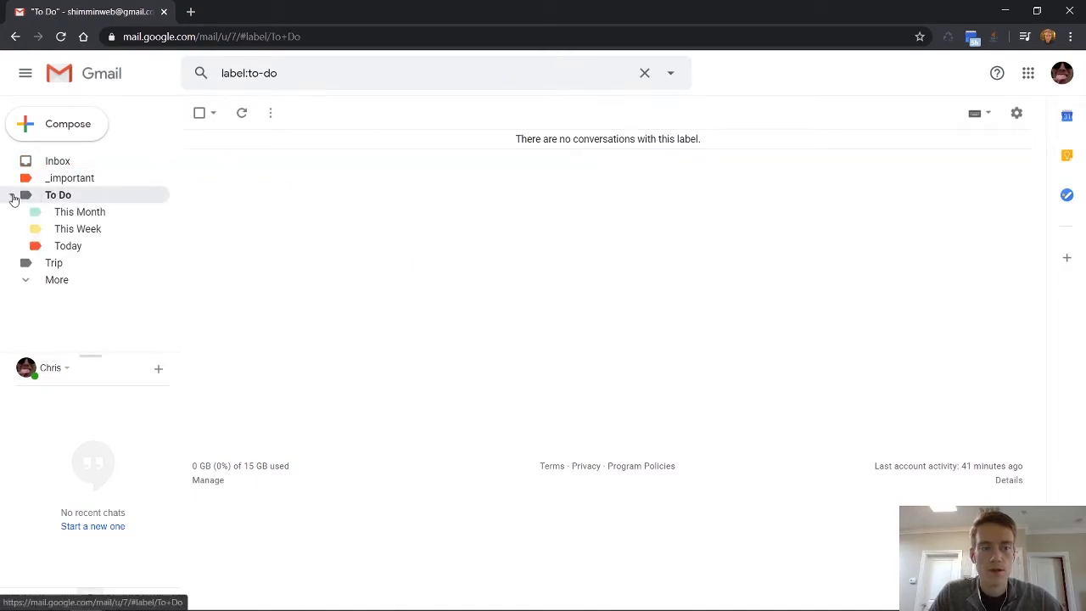
{"action": "left_click", "coordinate": [12, 197]}
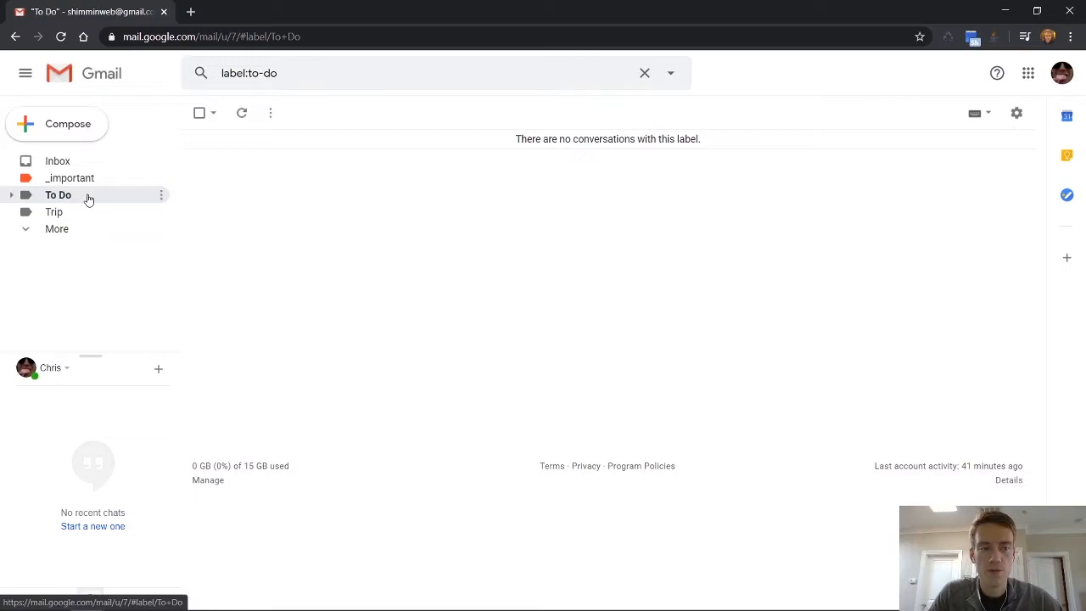
{"action": "left_click", "coordinate": [128, 169]}
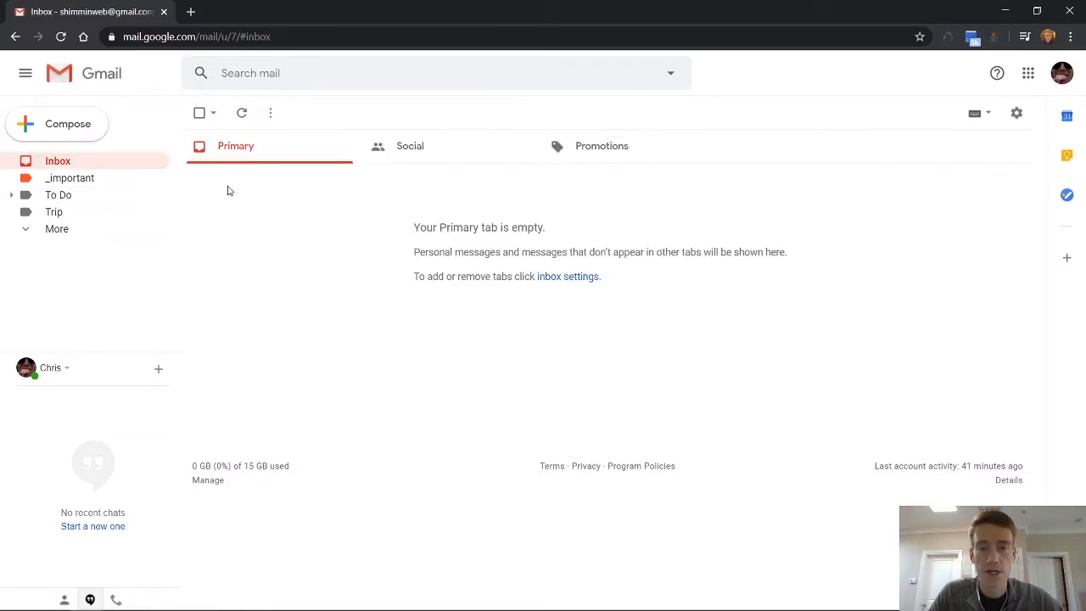
Open the full Gmail settings on the Filters and Blocked Addresses tab, which lists no filters.
{"action": "left_click", "coordinate": [1017, 114]}
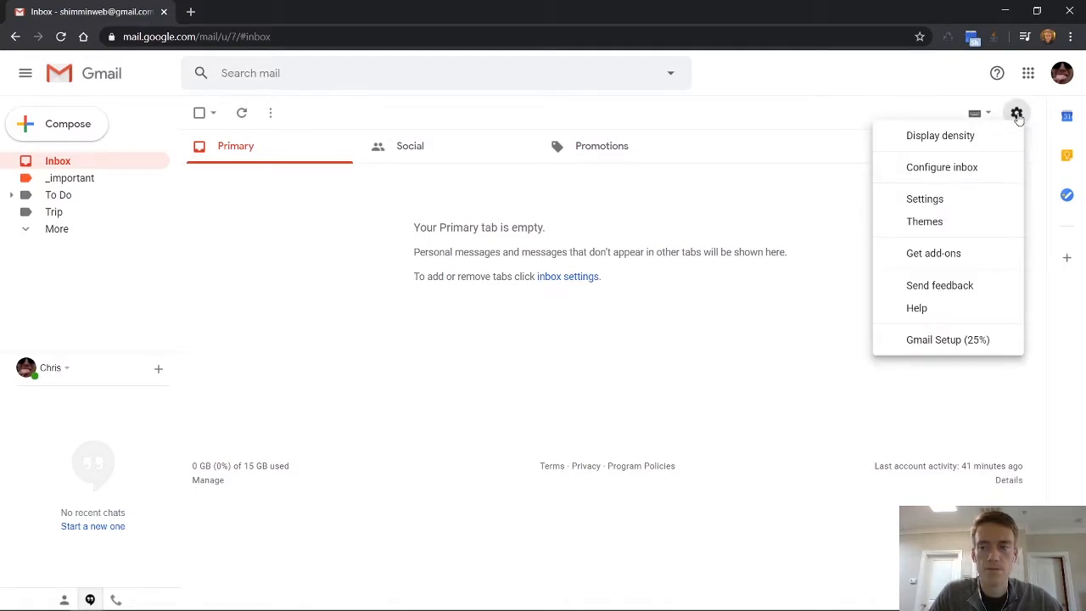
{"action": "left_click", "coordinate": [901, 211]}
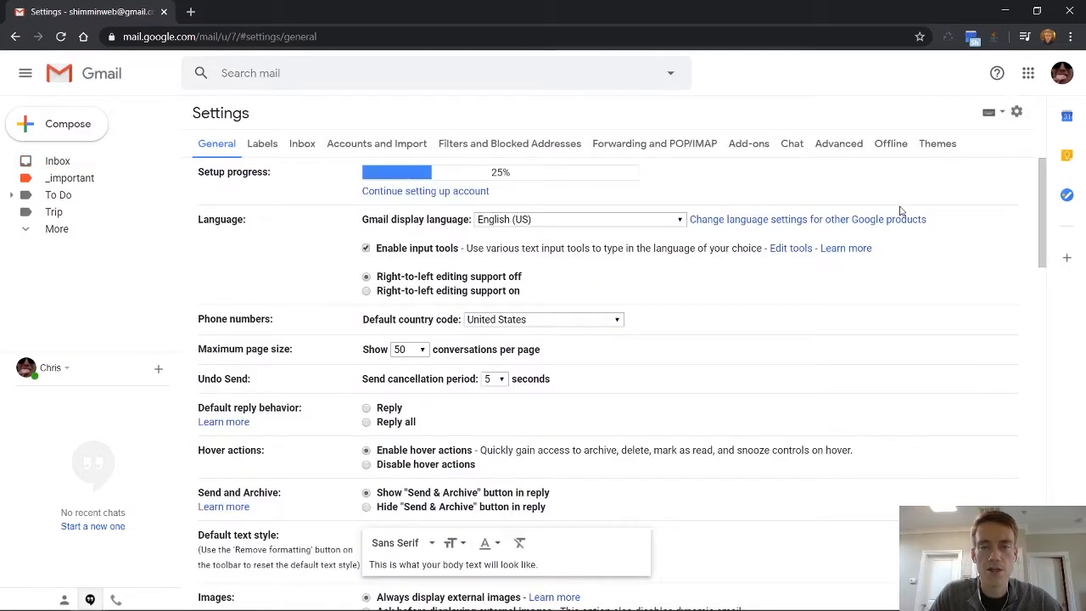
{"action": "left_click", "coordinate": [539, 146]}
{"action": "left_click", "coordinate": [342, 143]}
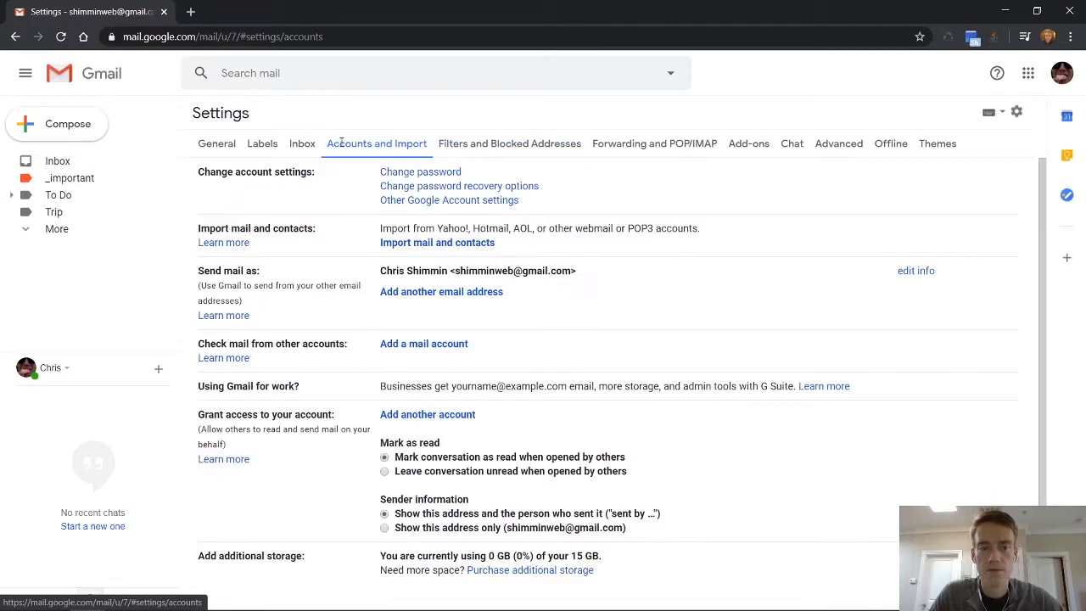
{"action": "left_click", "coordinate": [510, 148]}
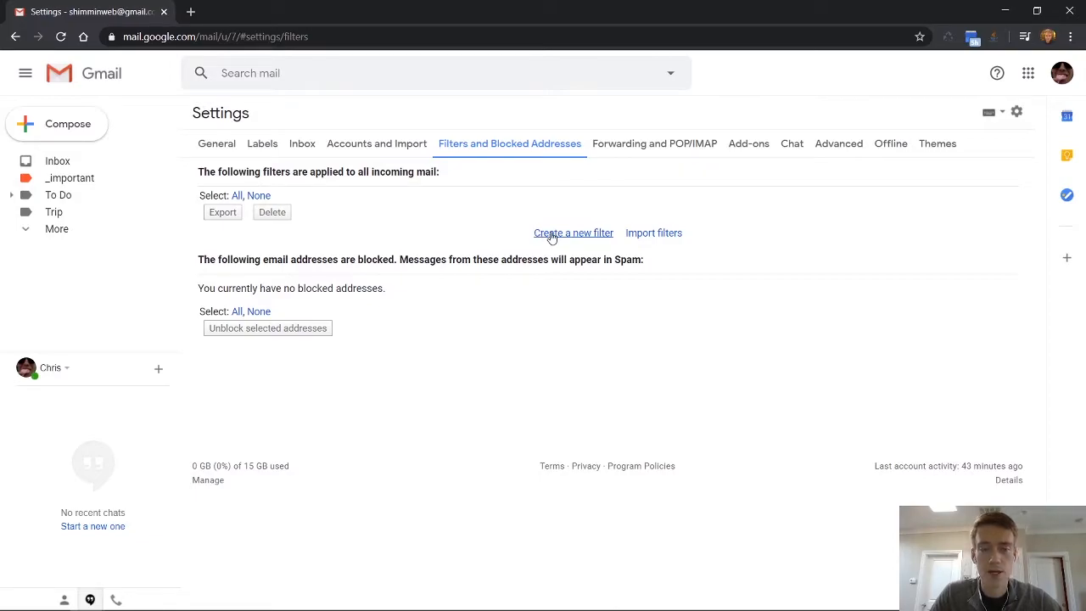
Start a new filter with subject 'Today:' and continue to its action choices.
{"action": "left_click", "coordinate": [551, 234]}
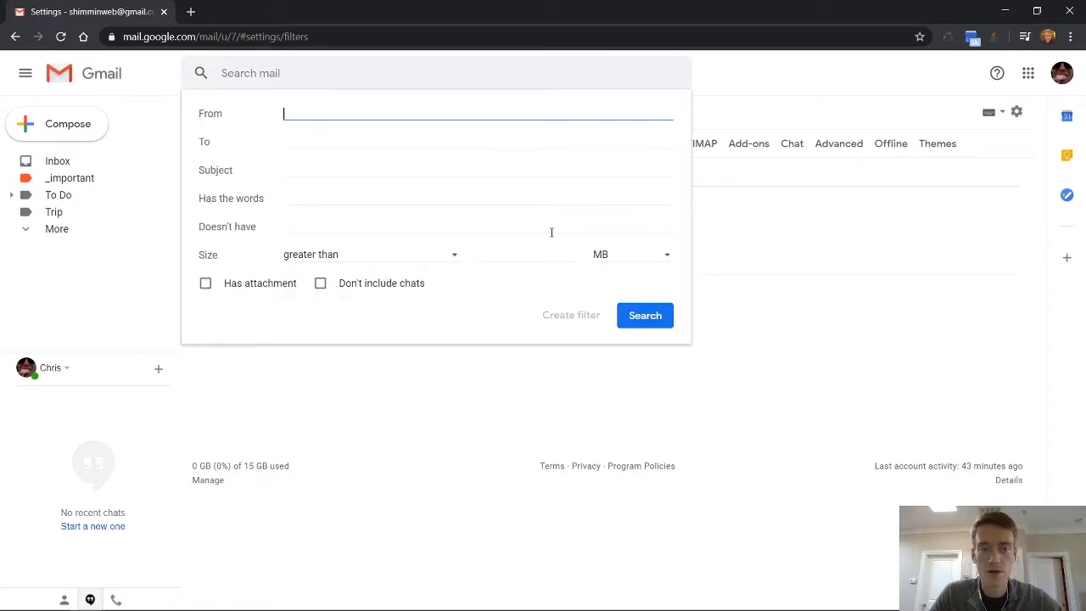
{"action": "left_click", "coordinate": [479, 174]}
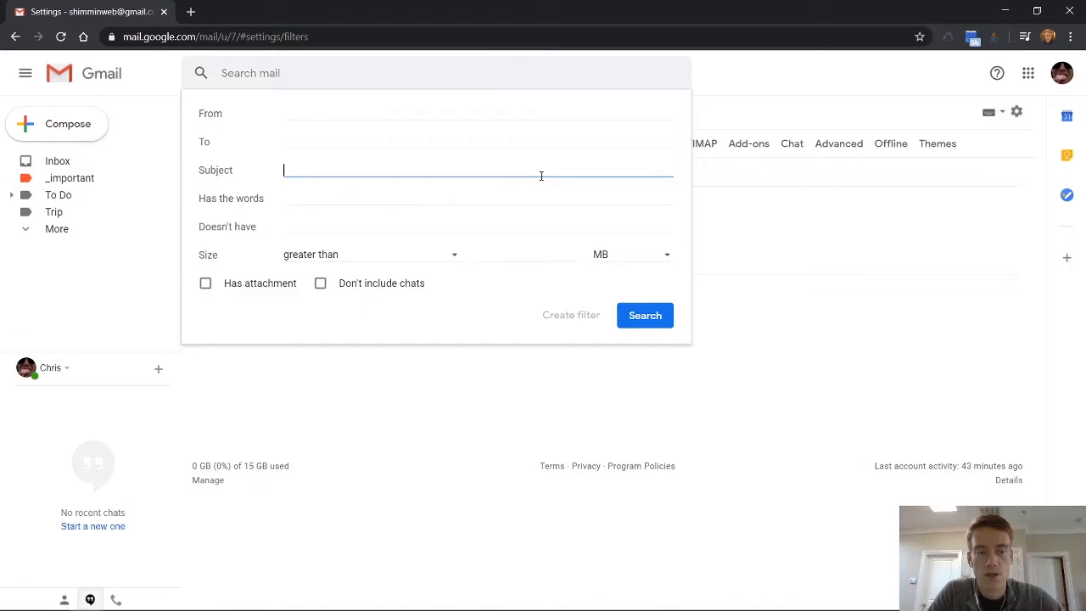
{"action": "type", "text": "Today"}
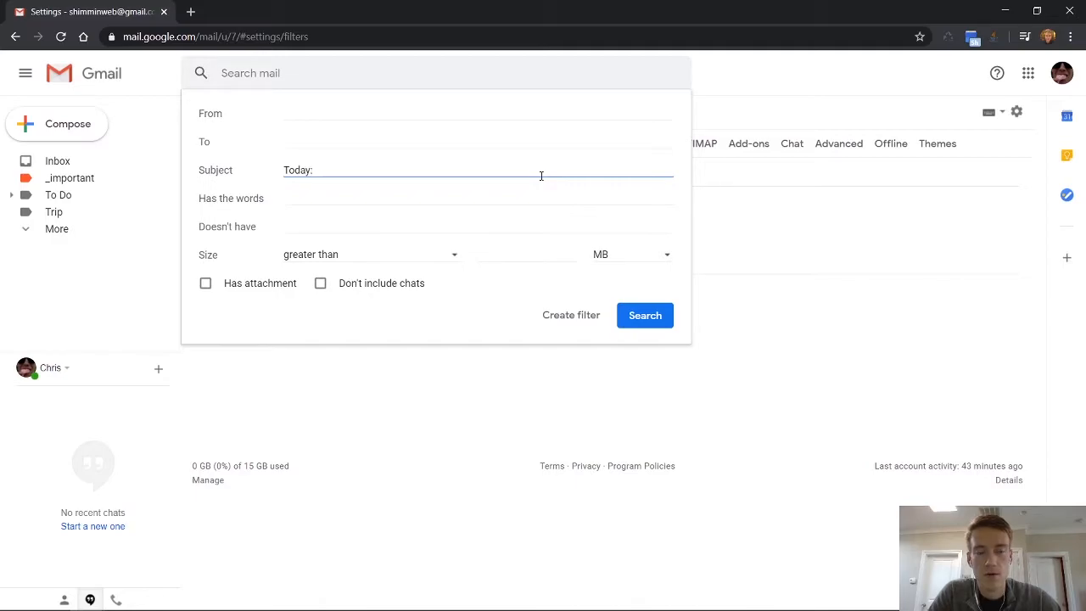
{"action": "type", "text": ":"}
{"action": "left_click", "coordinate": [586, 317]}
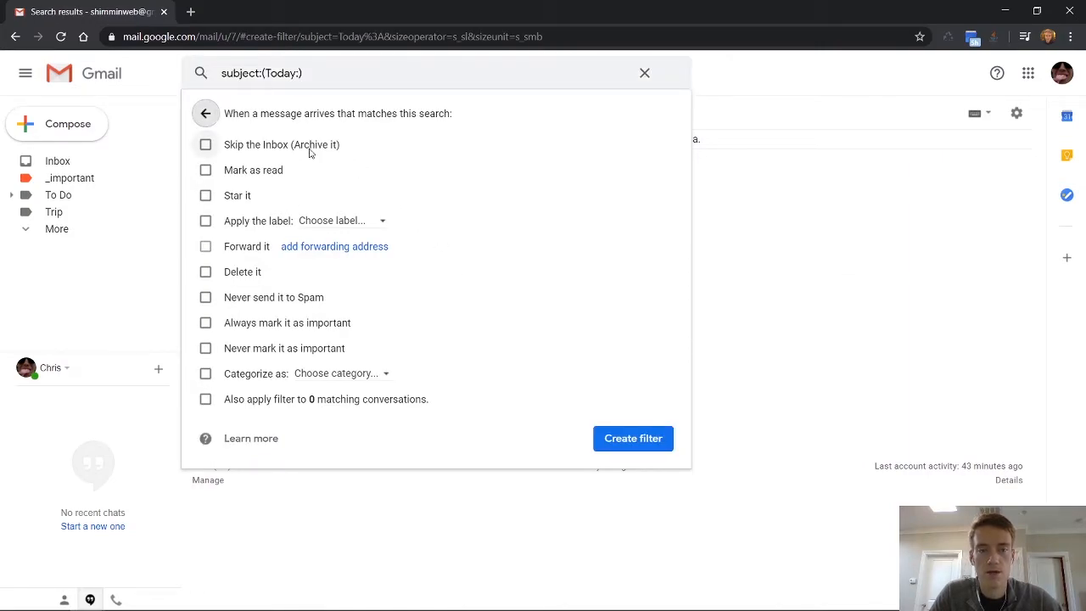
Go back from the filter actions to the criteria form, subject still 'Today:'.
{"action": "left_click", "coordinate": [204, 113]}
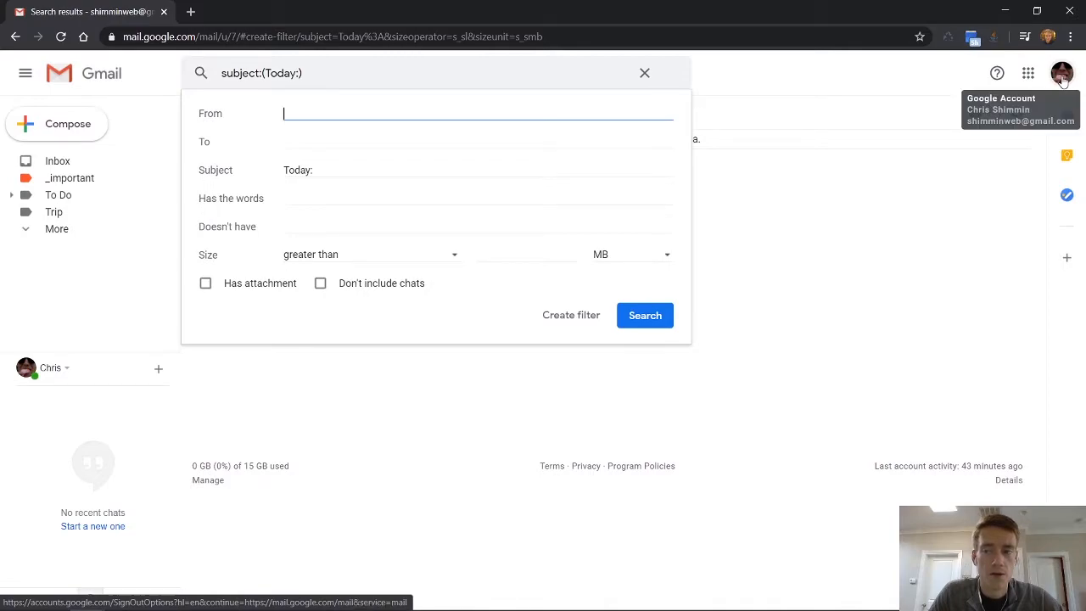
{"action": "left_click", "coordinate": [285, 142]}
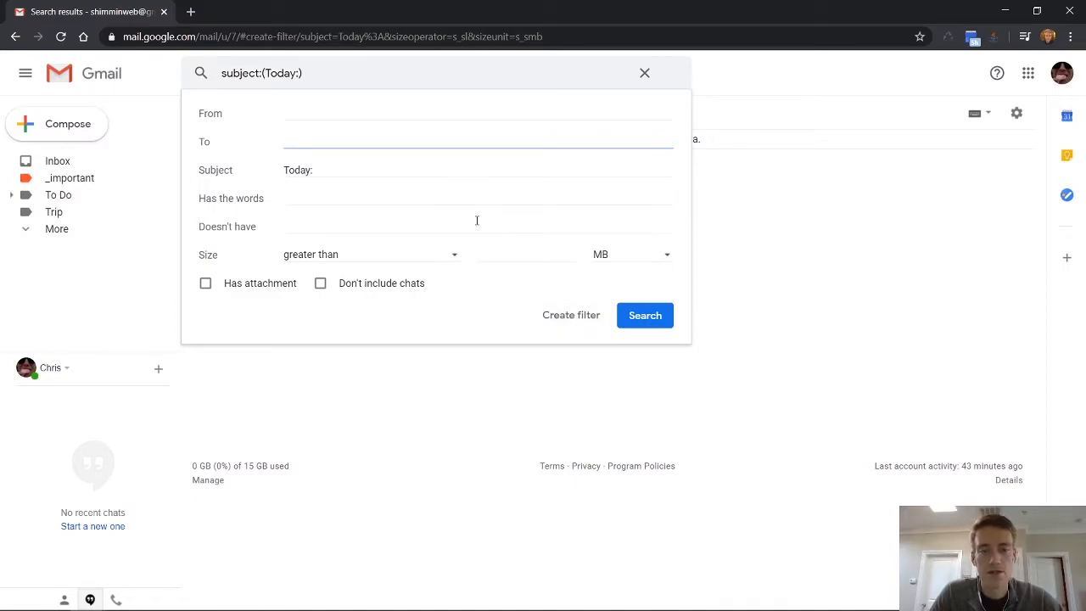
{"action": "left_click", "coordinate": [293, 166]}
{"action": "left_click_drag", "start_coordinate": [293, 166], "coordinate": [371, 160]}
{"action": "left_click", "coordinate": [380, 170]}
{"action": "key", "text": "BackSpace"}
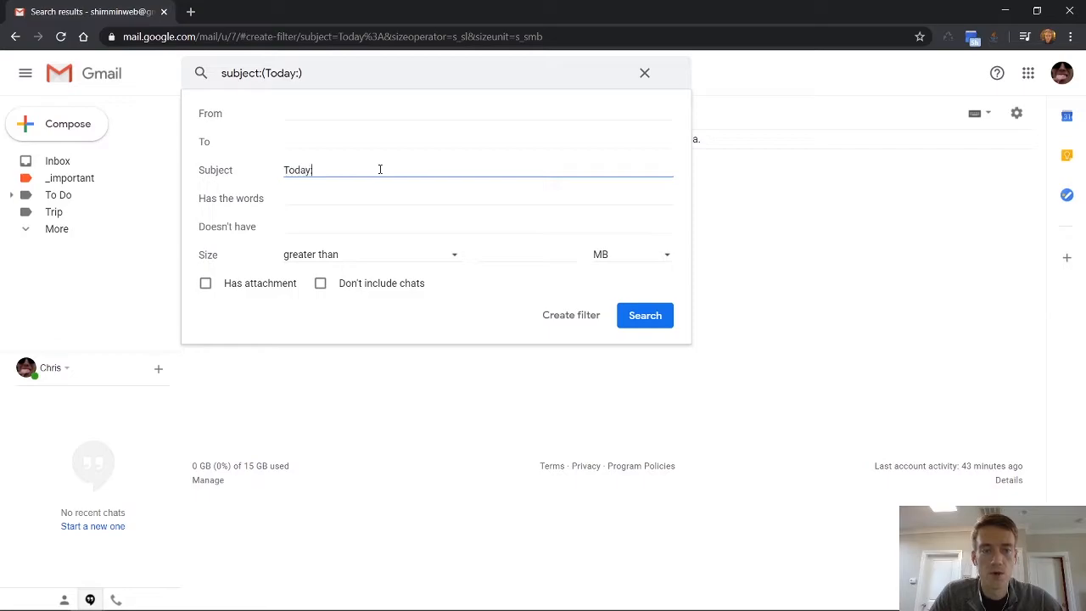
{"action": "type", "text": ":"}
{"action": "left_click_drag", "start_coordinate": [320, 169], "coordinate": [280, 170]}
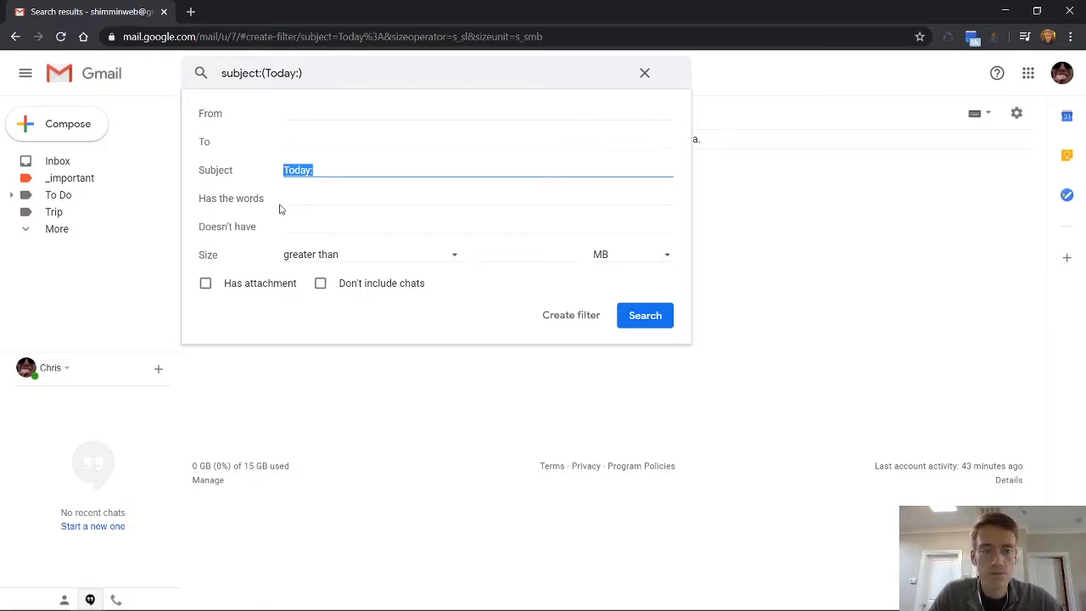
{"action": "left_click", "coordinate": [312, 195]}
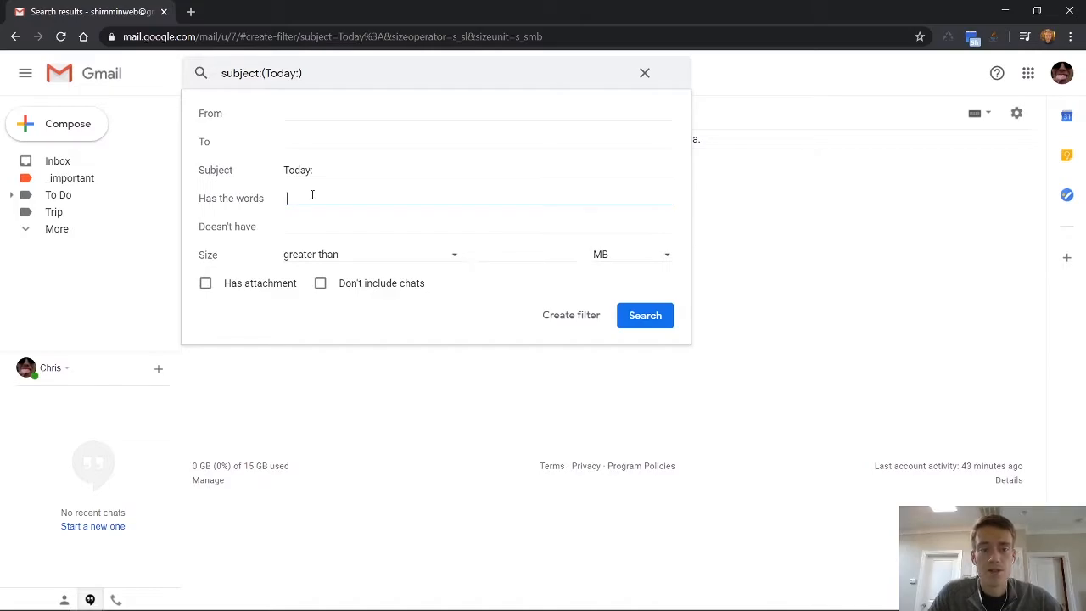
{"action": "left_click", "coordinate": [380, 226]}
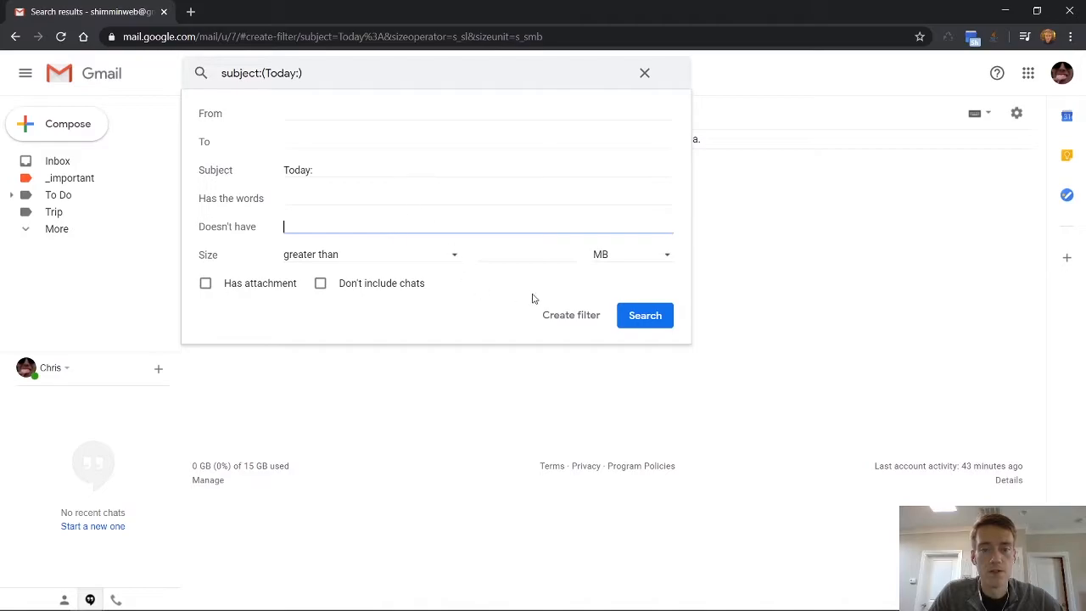
{"action": "left_click", "coordinate": [363, 169]}
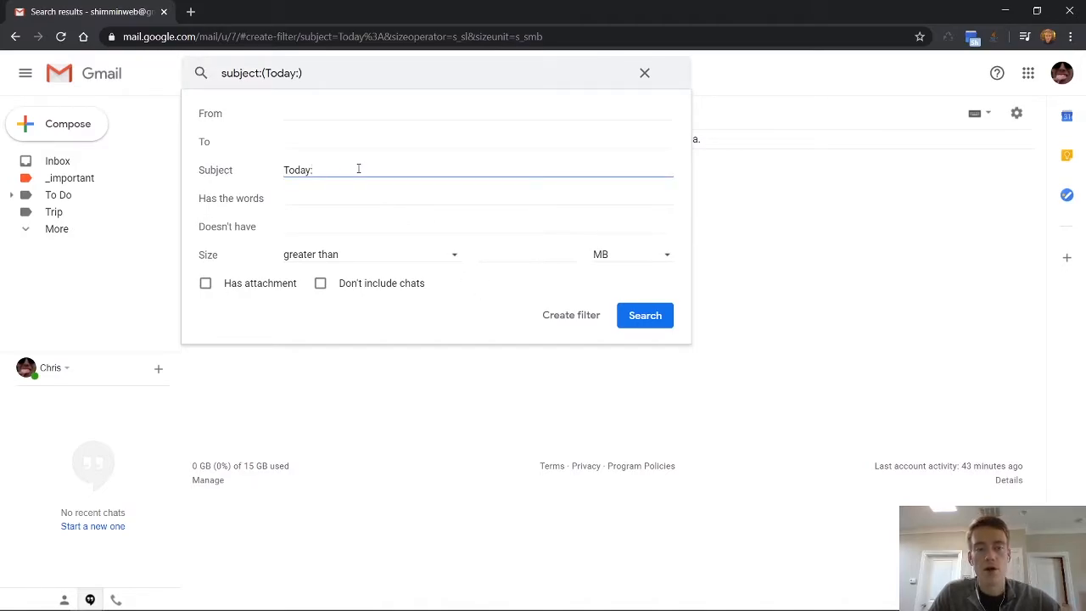
{"action": "key", "text": "BackSpace"}
{"action": "left_click", "coordinate": [297, 198]}
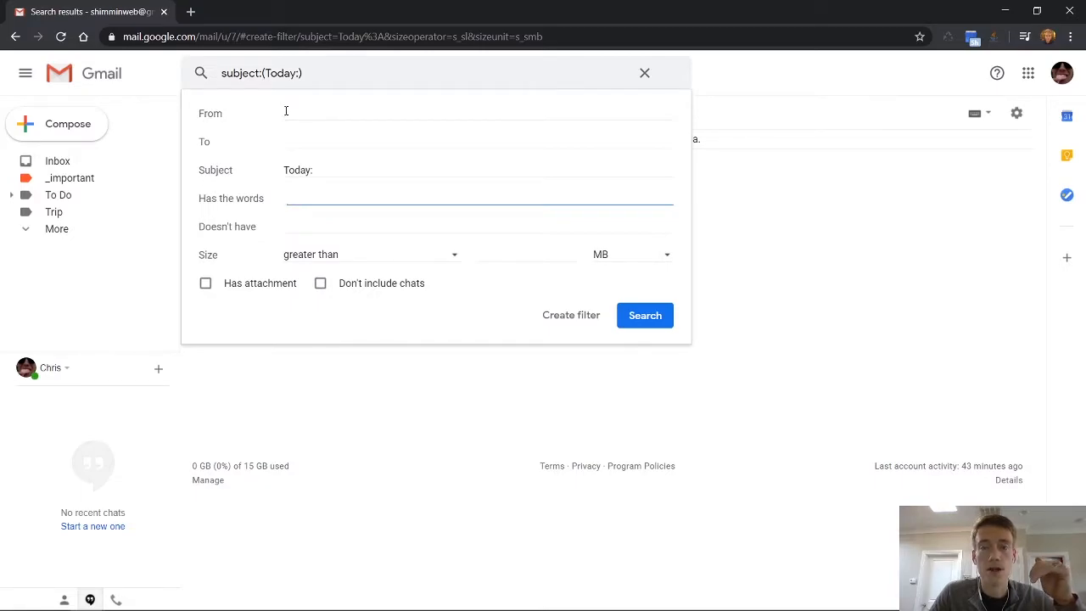
{"action": "left_click", "coordinate": [301, 111]}
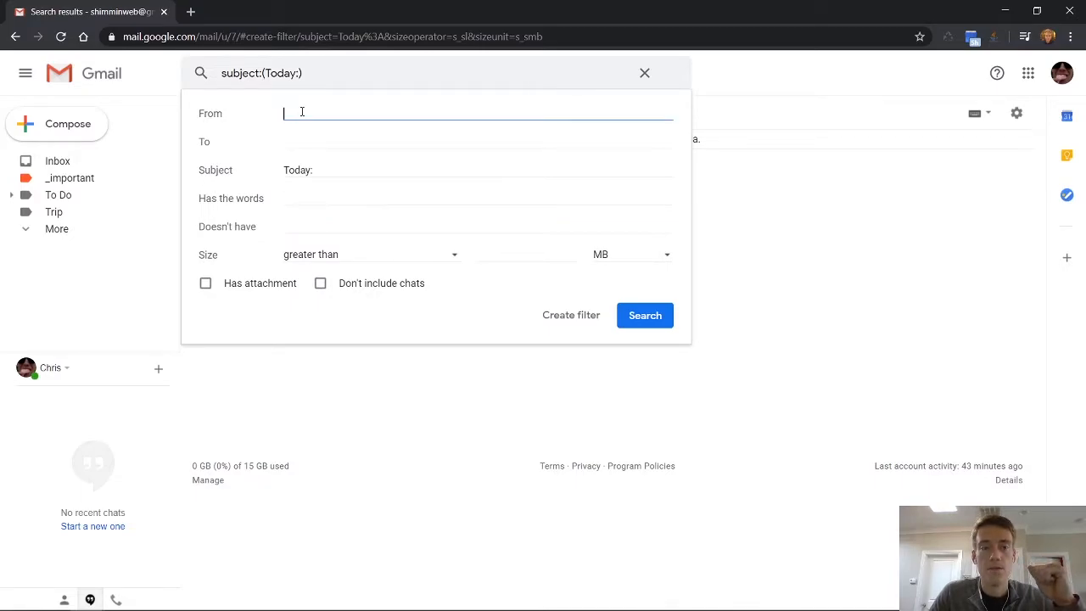
{"action": "right_click", "coordinate": [355, 108]}
{"action": "left_click", "coordinate": [572, 104]}
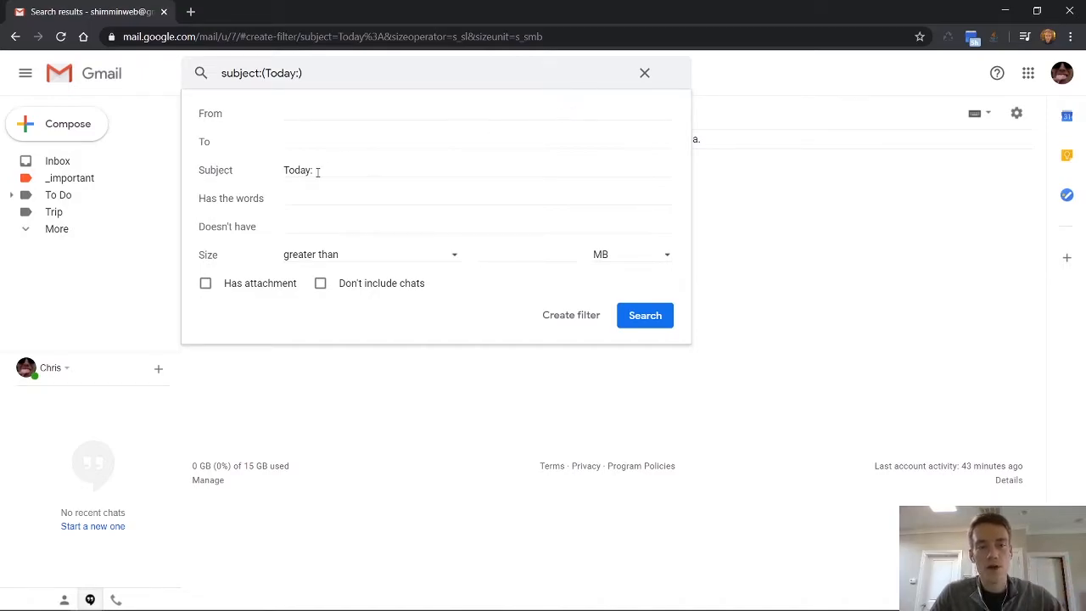
Advance the subject 'Today:' filter from its criteria to the action choices.
{"action": "left_click", "coordinate": [327, 199]}
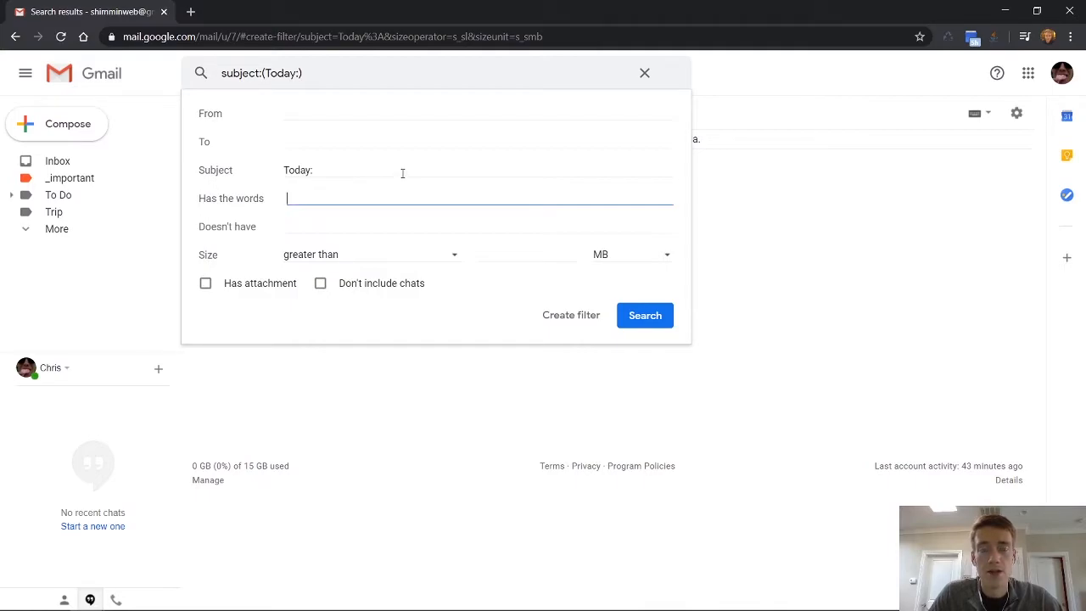
{"action": "left_click", "coordinate": [574, 316]}
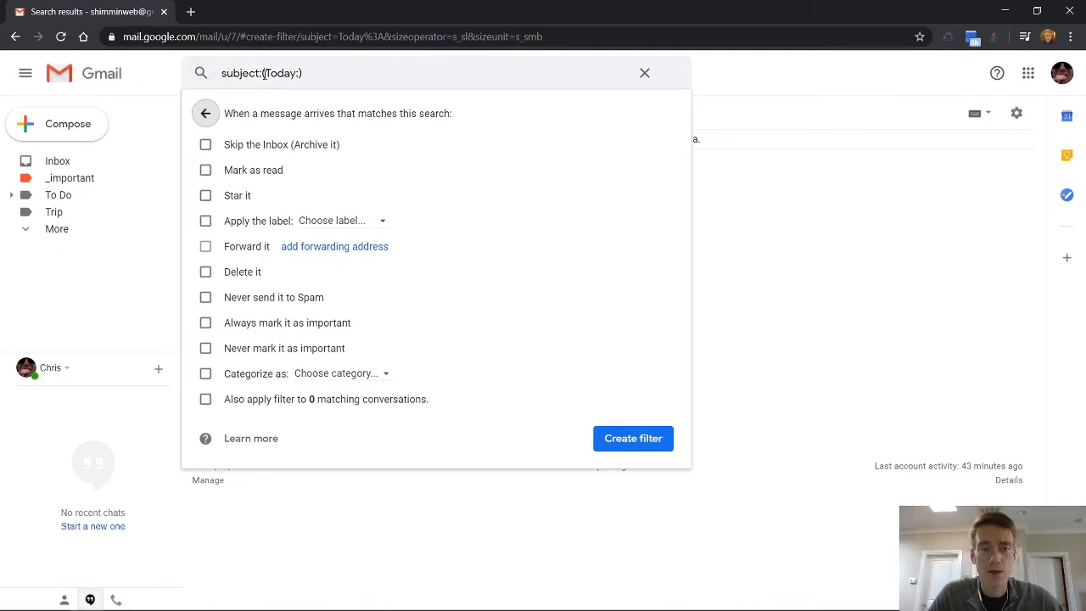
Clear the subject:(Today:) query from the Gmail search bar.
{"action": "mouse_move", "coordinate": [263, 74]}
{"action": "left_mouse_down"}
{"action": "mouse_move", "coordinate": [310, 77]}
{"action": "mouse_move", "coordinate": [265, 74]}
{"action": "left_mouse_up"}
{"action": "left_click", "coordinate": [292, 74]}
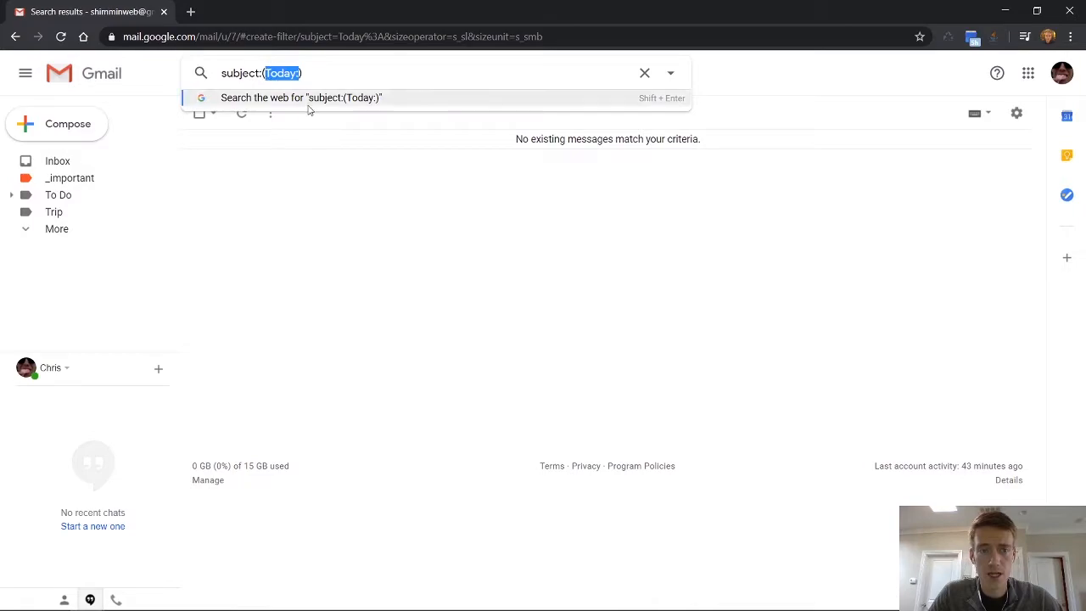
{"action": "left_click", "coordinate": [572, 201]}
{"action": "left_click", "coordinate": [409, 74]}
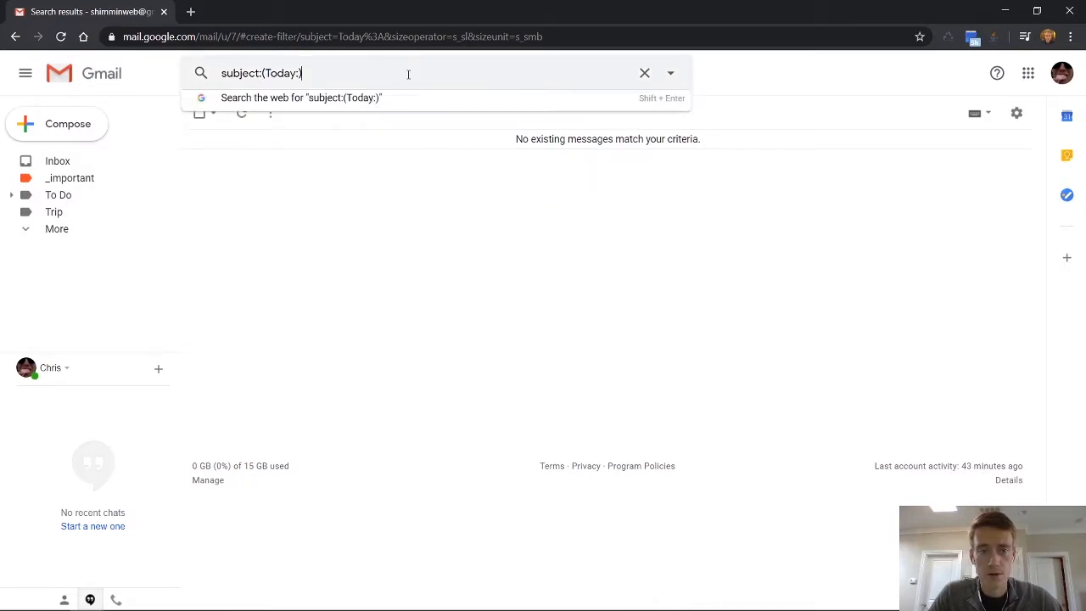
Open the Filters and Blocked Addresses settings and start a blank new filter.
{"action": "left_click", "coordinate": [439, 207]}
{"action": "left_click", "coordinate": [1017, 113]}
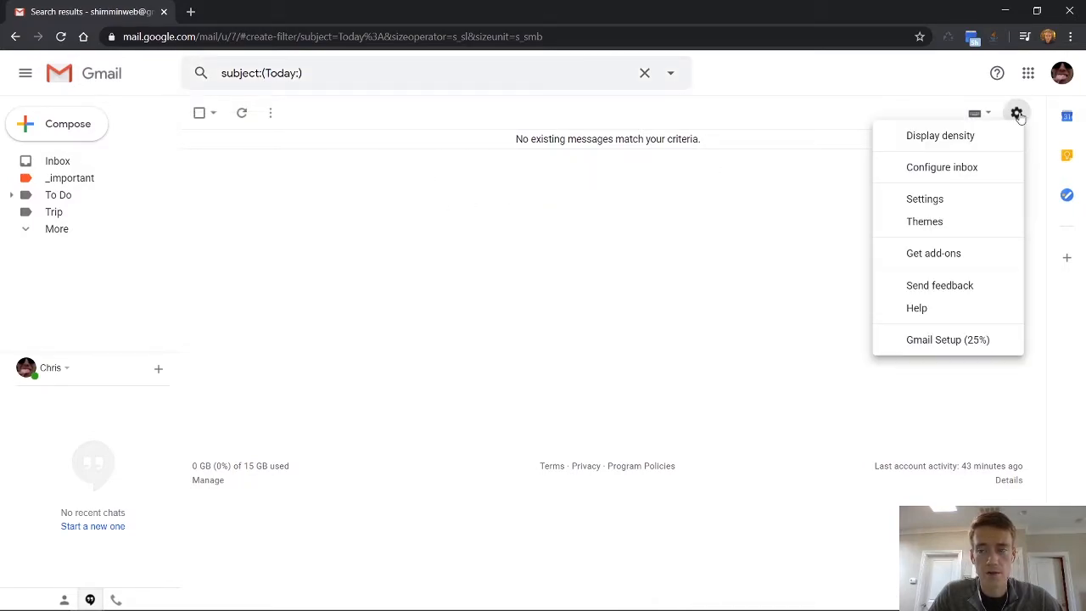
{"action": "left_click", "coordinate": [963, 199]}
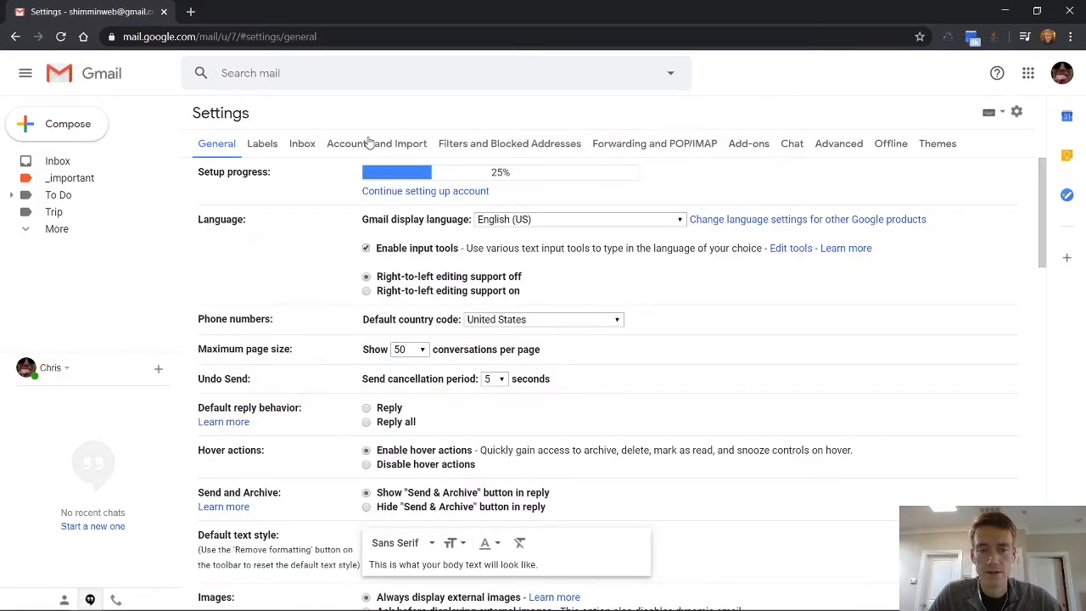
{"action": "left_click", "coordinate": [460, 141]}
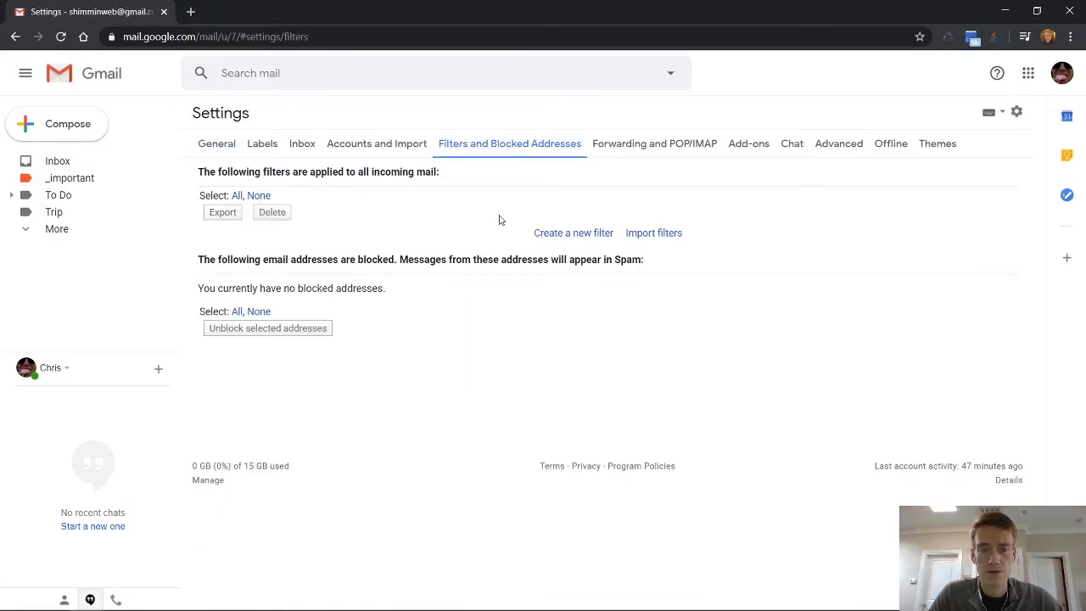
{"action": "left_click", "coordinate": [562, 235]}
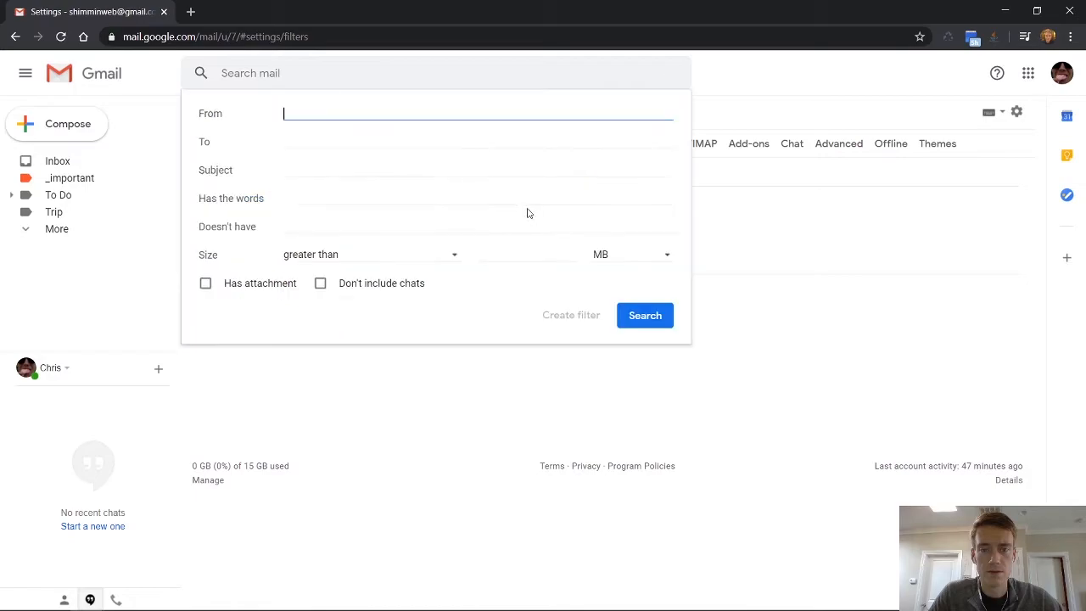
Enter 'Today:' as the filter subject and continue to the action choices.
{"action": "left_click", "coordinate": [349, 166]}
{"action": "type", "text": "Today:"}
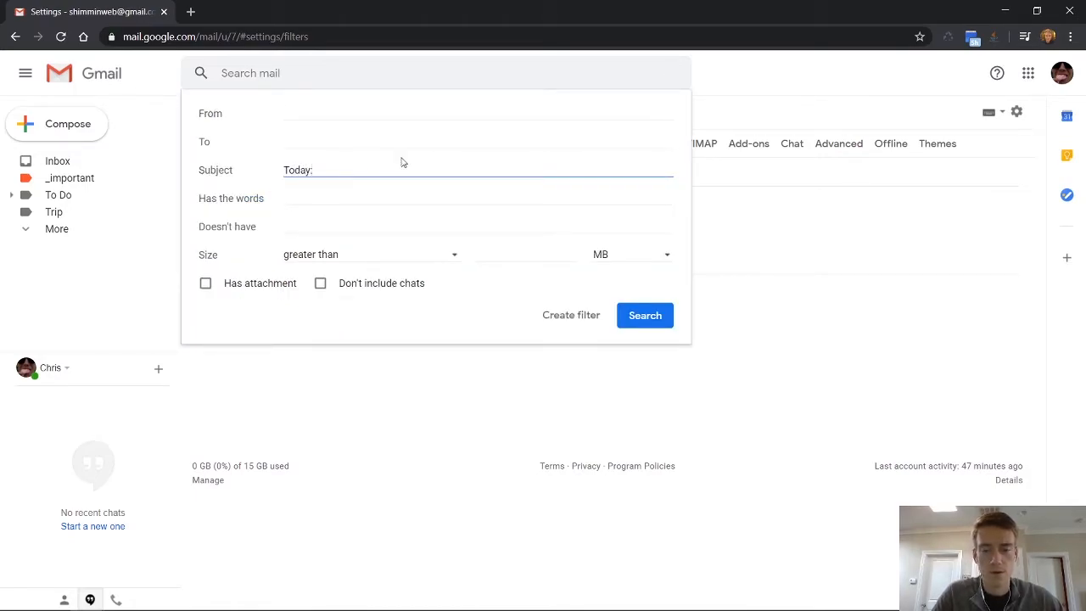
{"action": "left_click", "coordinate": [553, 317]}
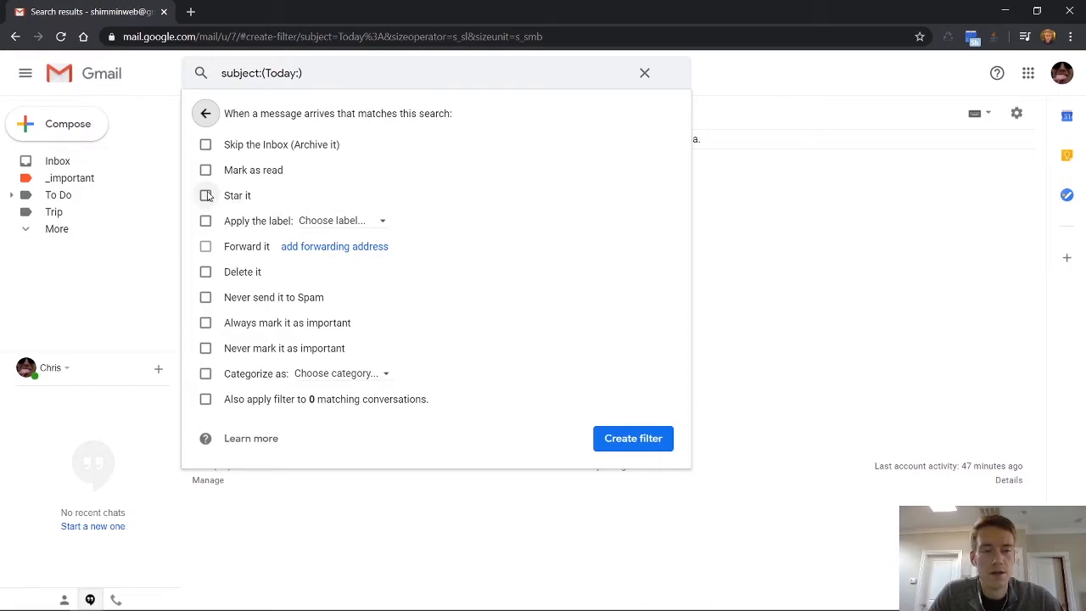
Enable the apply-the-label action with To Do/Today chosen as the label.
{"action": "left_click", "coordinate": [346, 222]}
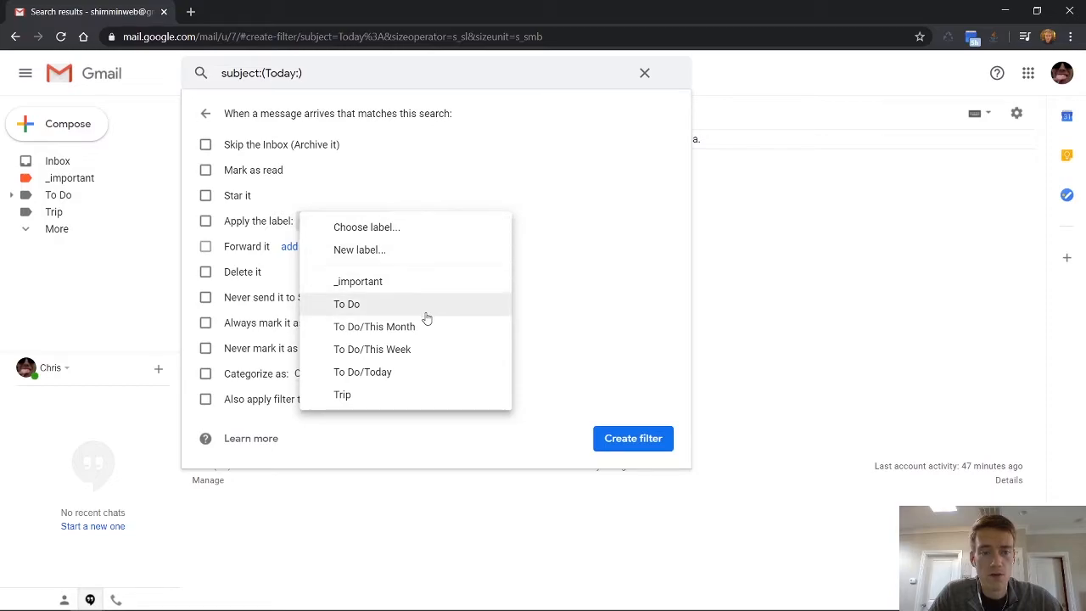
{"action": "left_click", "coordinate": [487, 182]}
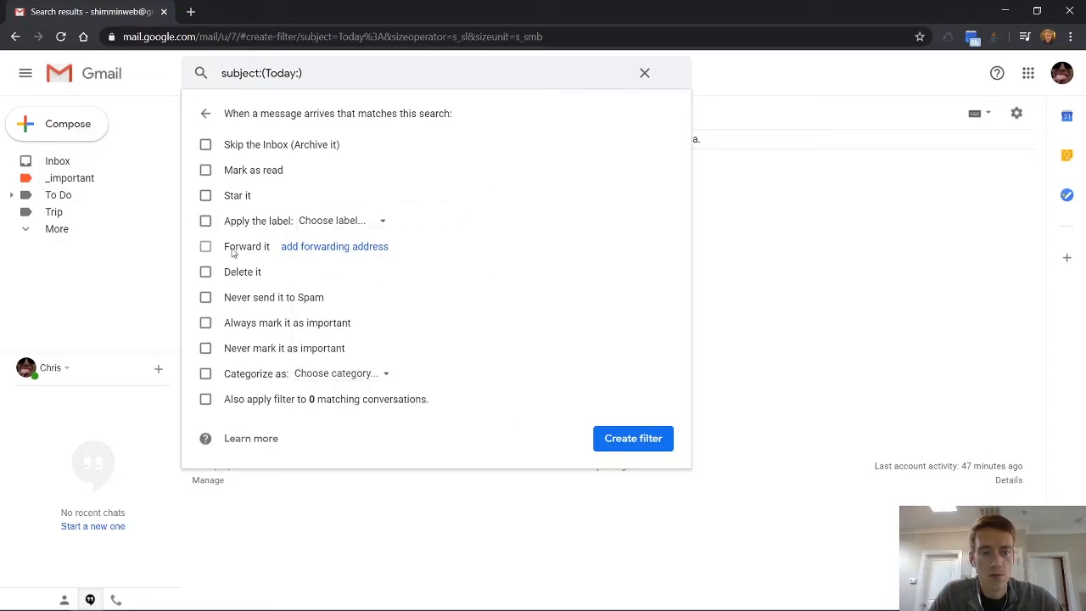
{"action": "left_click", "coordinate": [206, 221]}
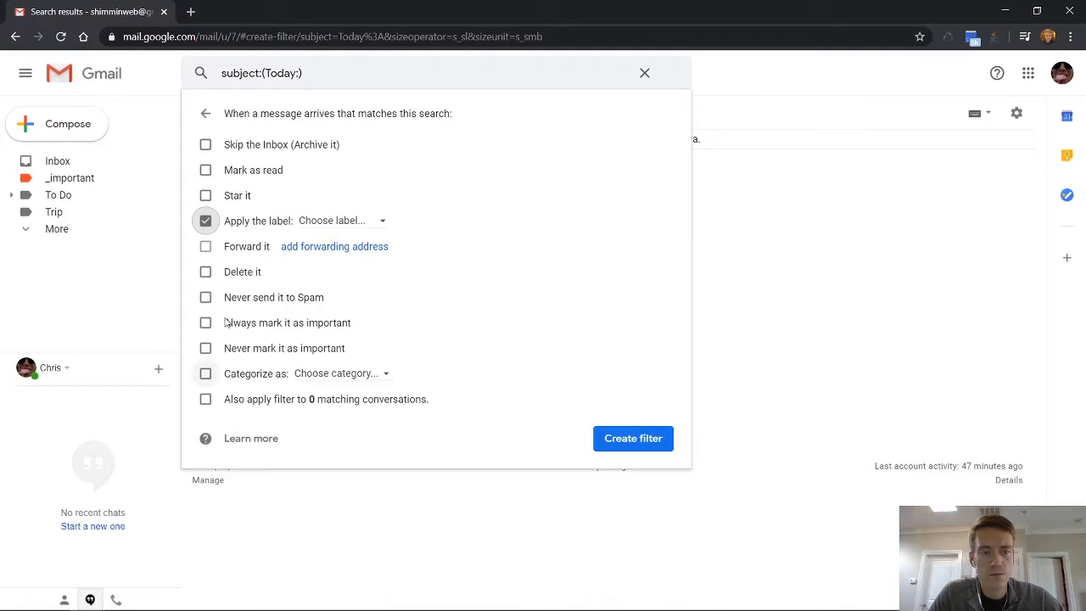
{"action": "left_click", "coordinate": [364, 224]}
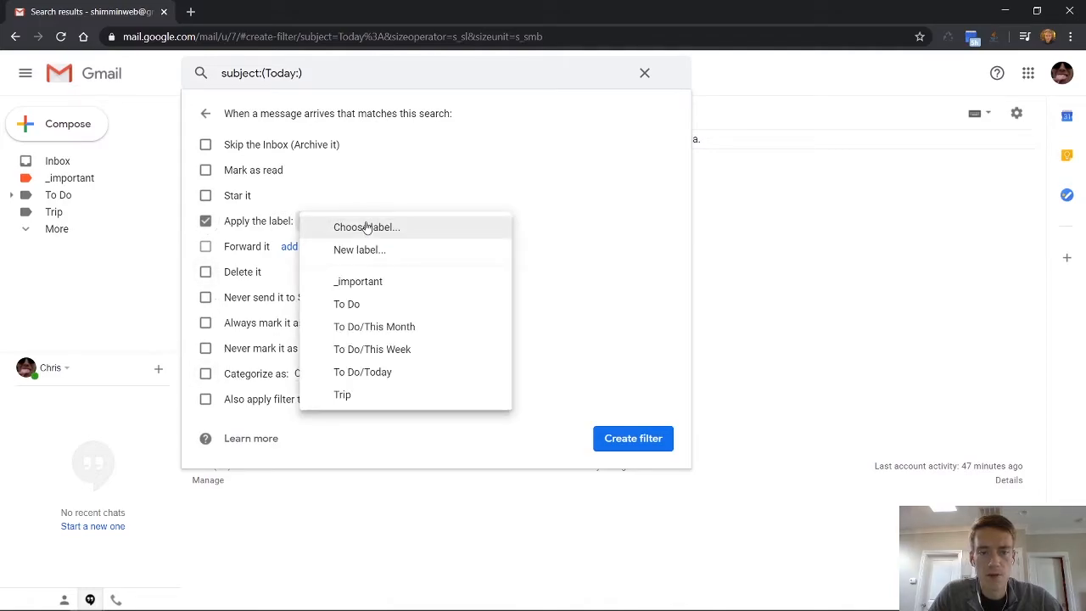
{"action": "left_click", "coordinate": [390, 372]}
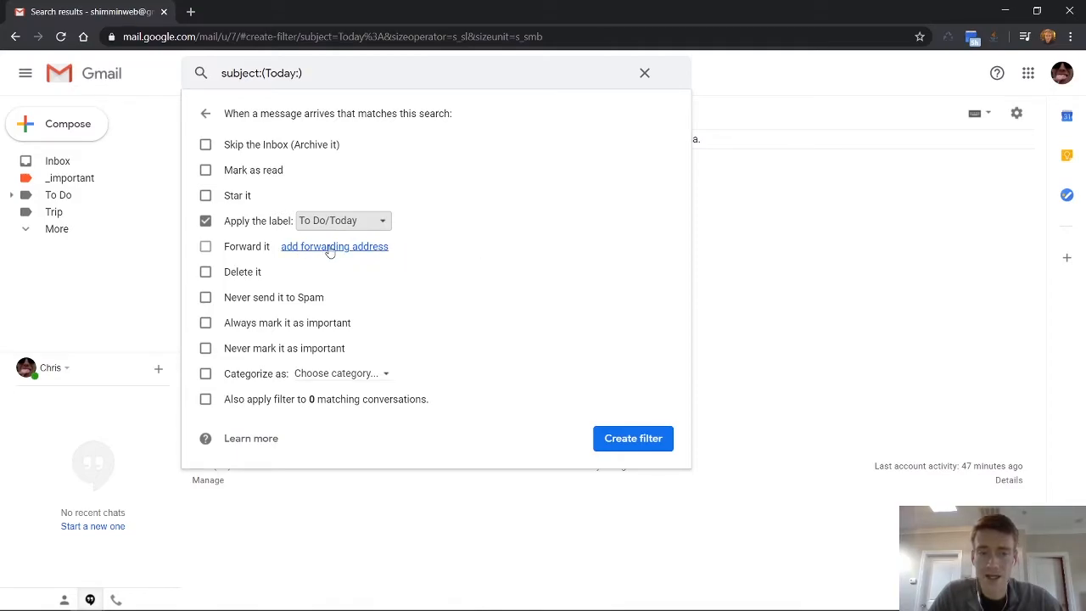
Turn on the filter's Never send it to Spam action.
{"action": "triple_click", "coordinate": [205, 248]}
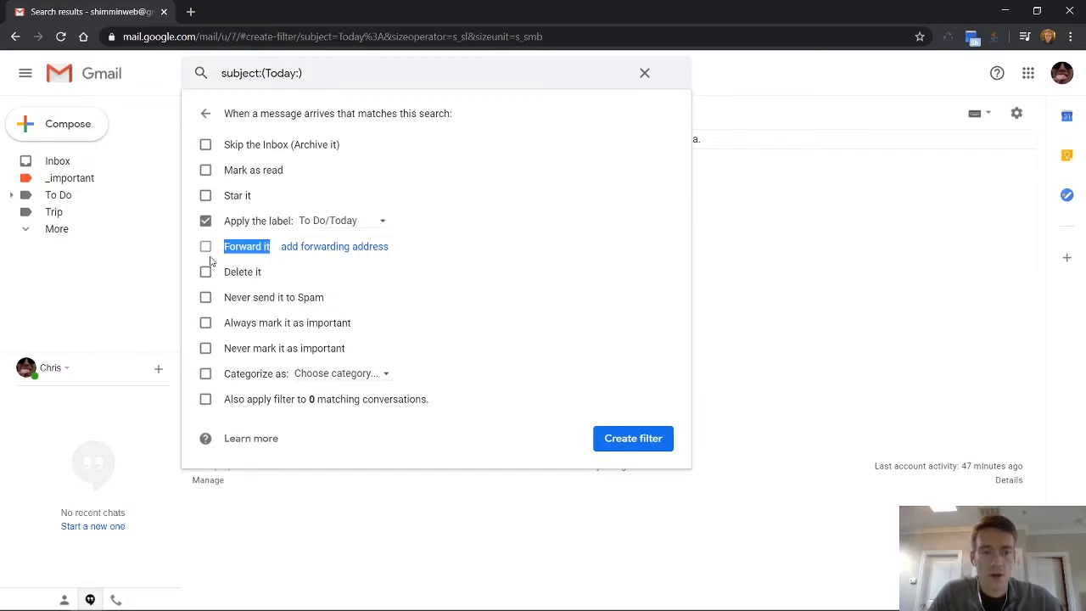
{"action": "left_click", "coordinate": [210, 257]}
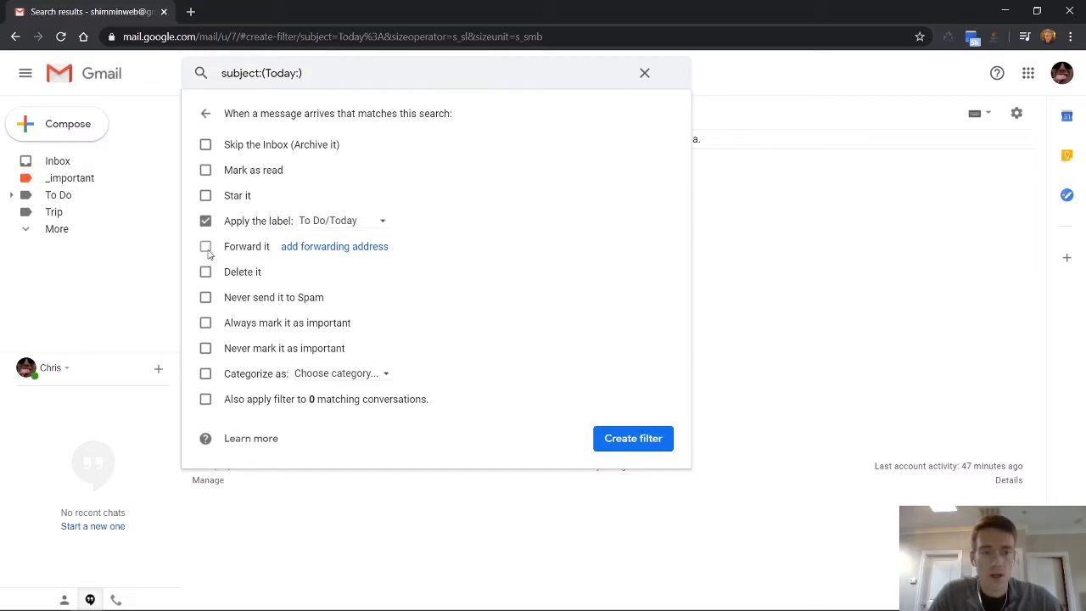
{"action": "left_click", "coordinate": [205, 298]}
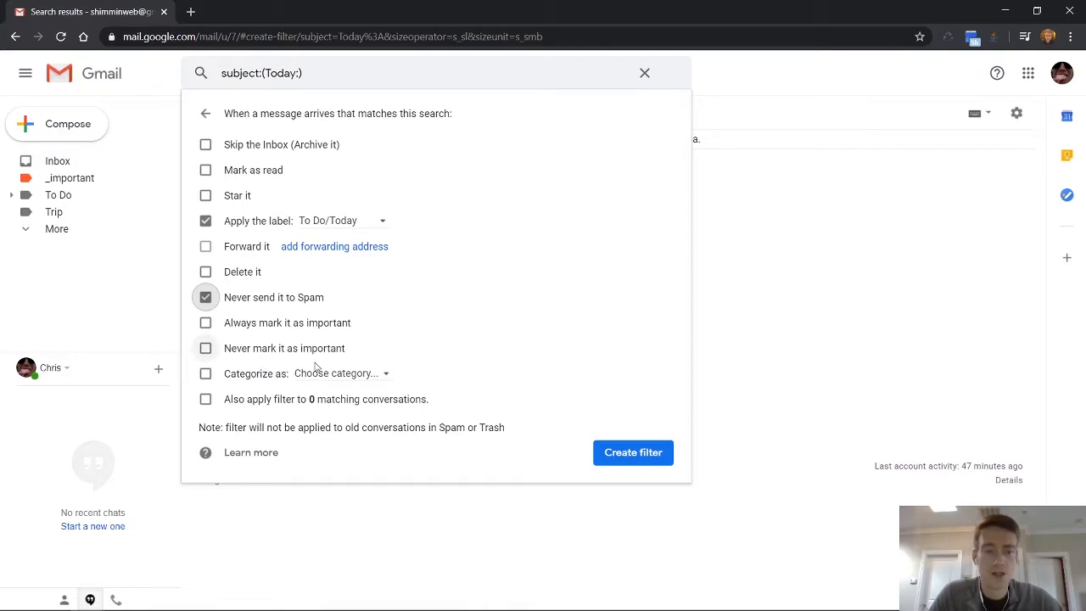
Leave importance, category and apply-to-existing options off, and create the Today: filter.
{"action": "left_click", "coordinate": [205, 348]}
{"action": "left_click", "coordinate": [205, 348]}
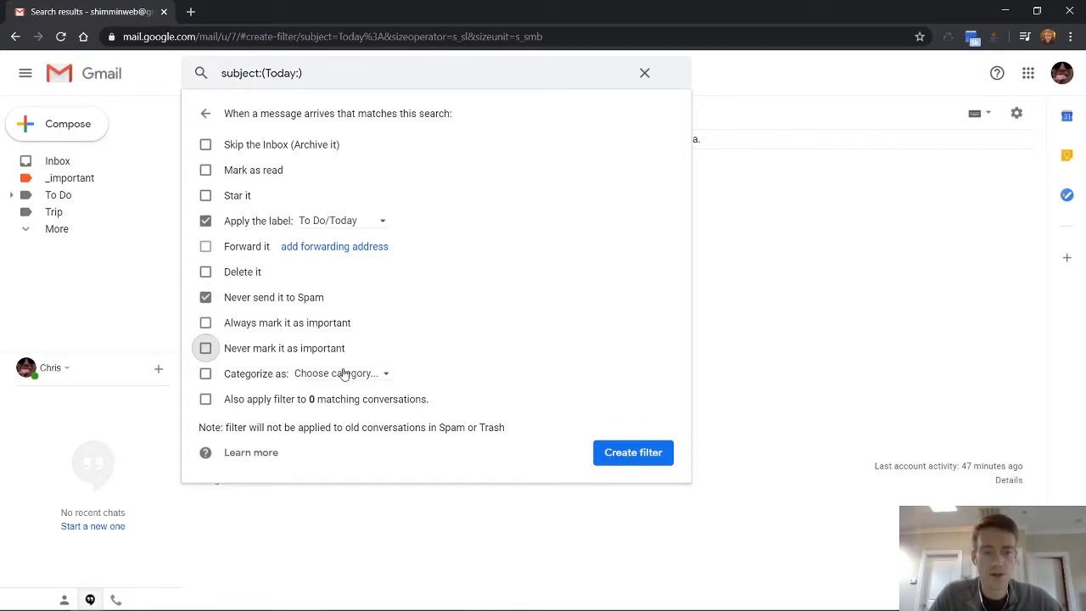
{"action": "left_click", "coordinate": [351, 376]}
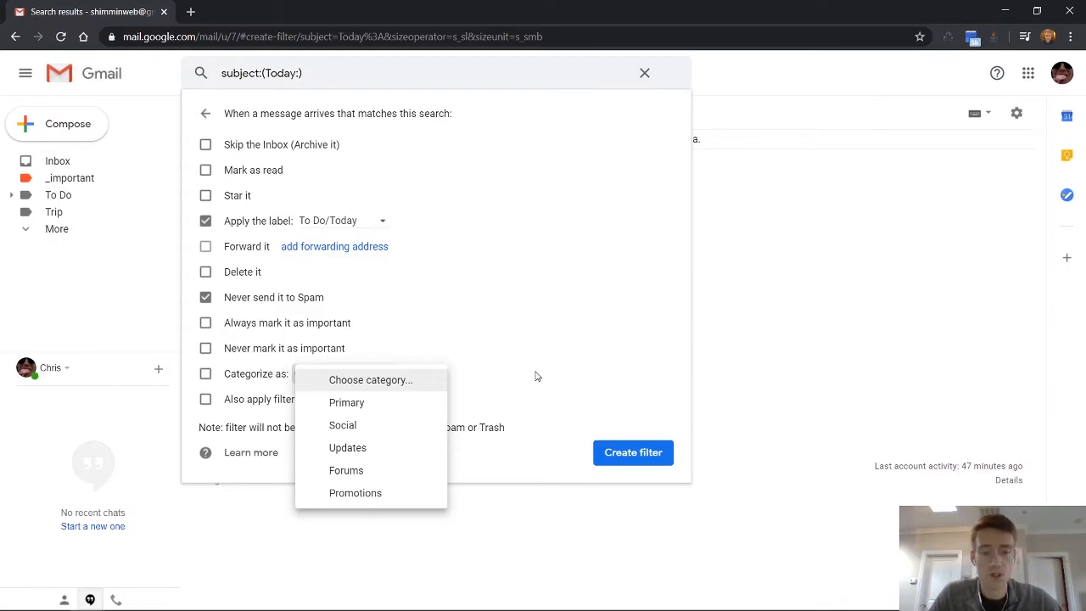
{"action": "left_click", "coordinate": [536, 376]}
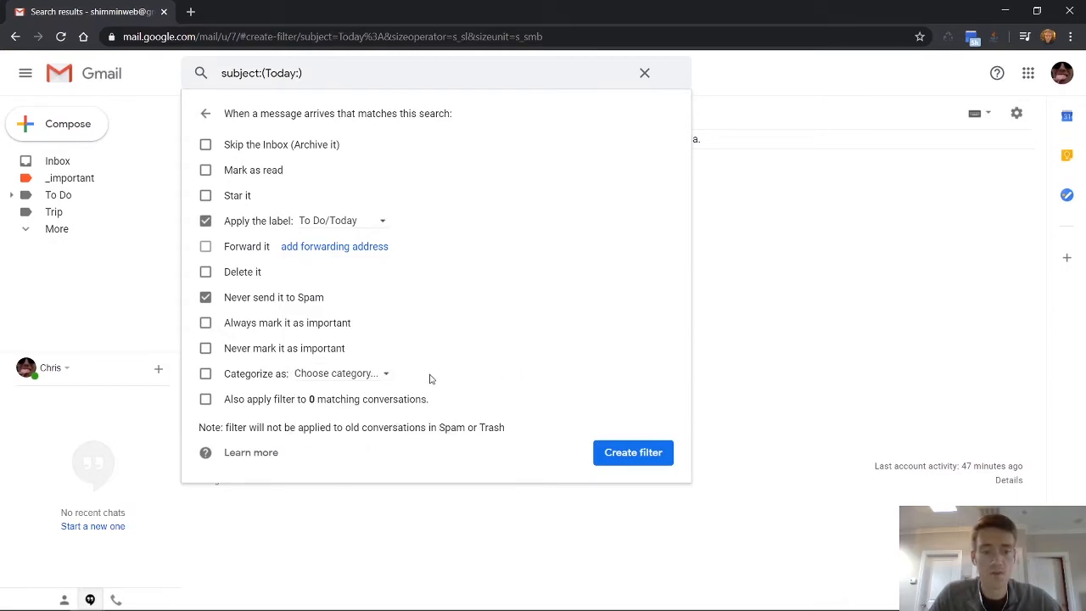
{"action": "left_click", "coordinate": [378, 379]}
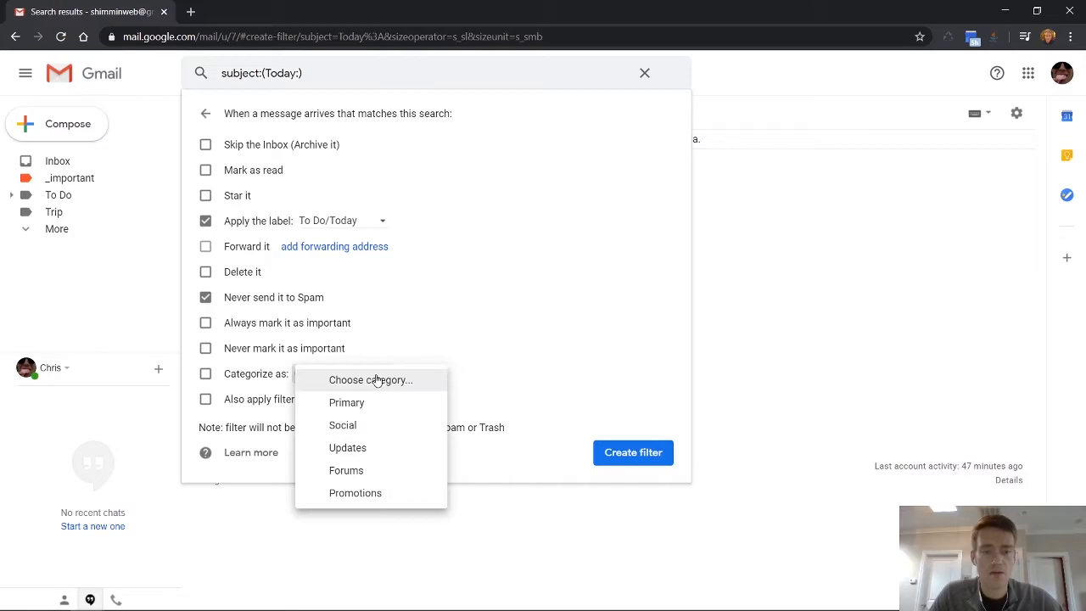
{"action": "left_click", "coordinate": [497, 384]}
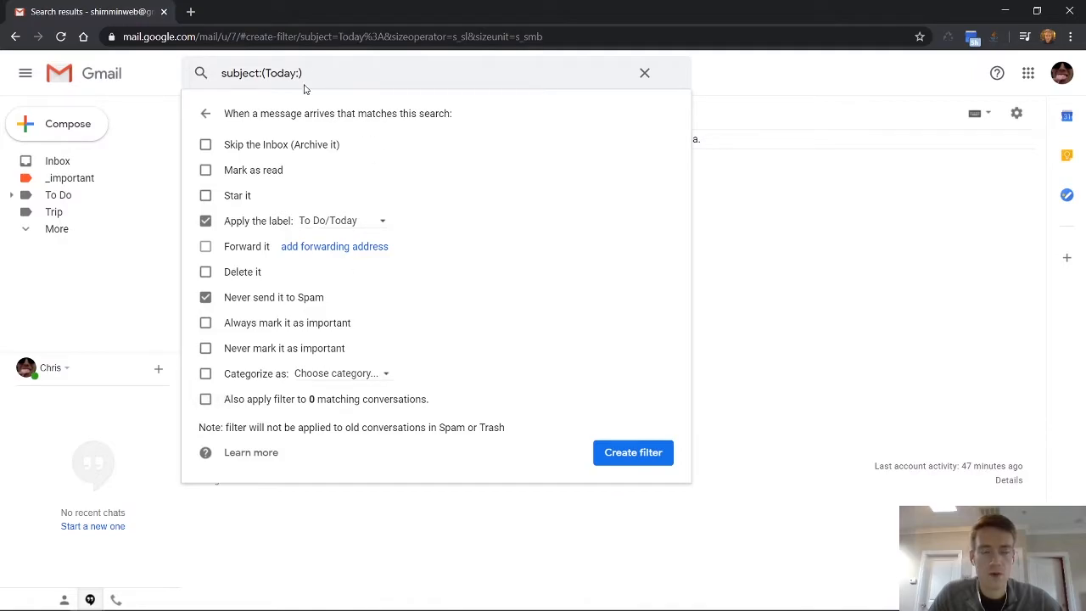
{"action": "left_click", "coordinate": [206, 400]}
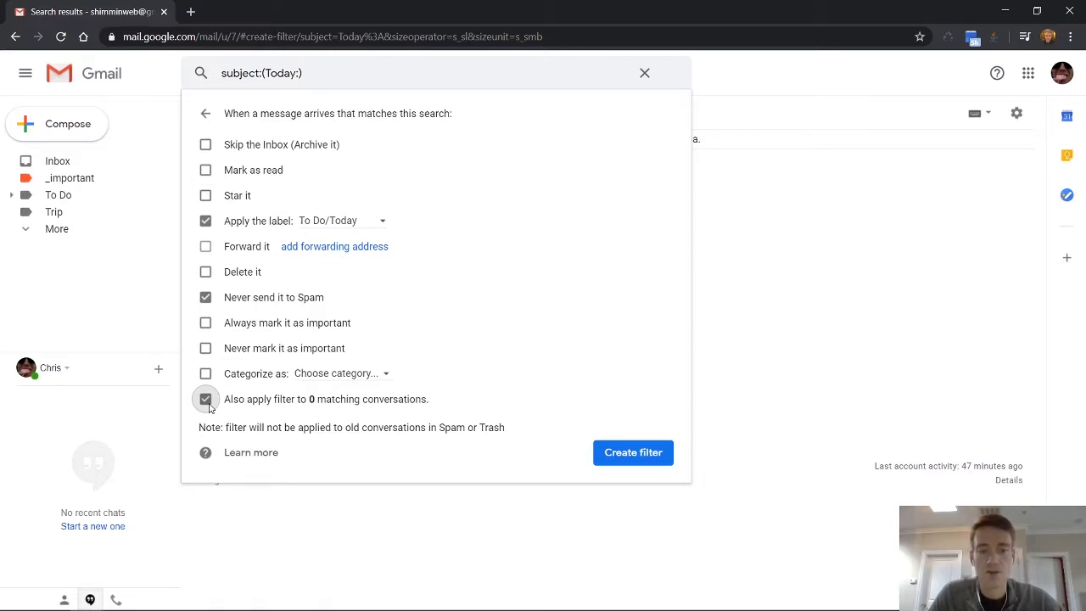
{"action": "left_click", "coordinate": [206, 400]}
{"action": "left_click", "coordinate": [632, 453]}
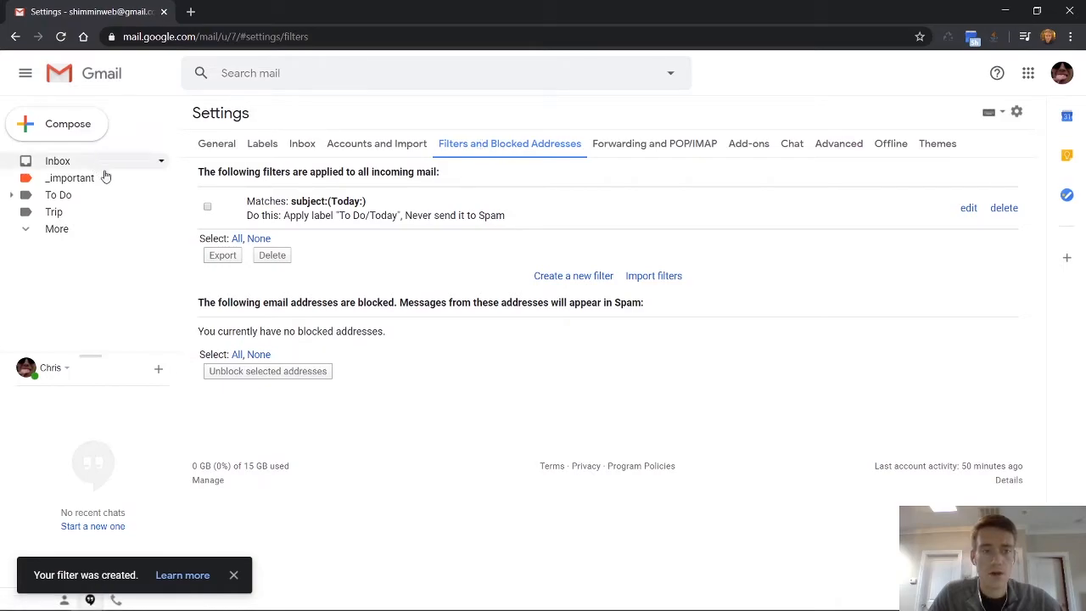
Start a new message to your own address with the subject 'today: code!'.
{"action": "left_click", "coordinate": [83, 128]}
{"action": "type", "text": "shimm"}
{"action": "left_click", "coordinate": [732, 284]}
{"action": "left_click", "coordinate": [731, 278]}
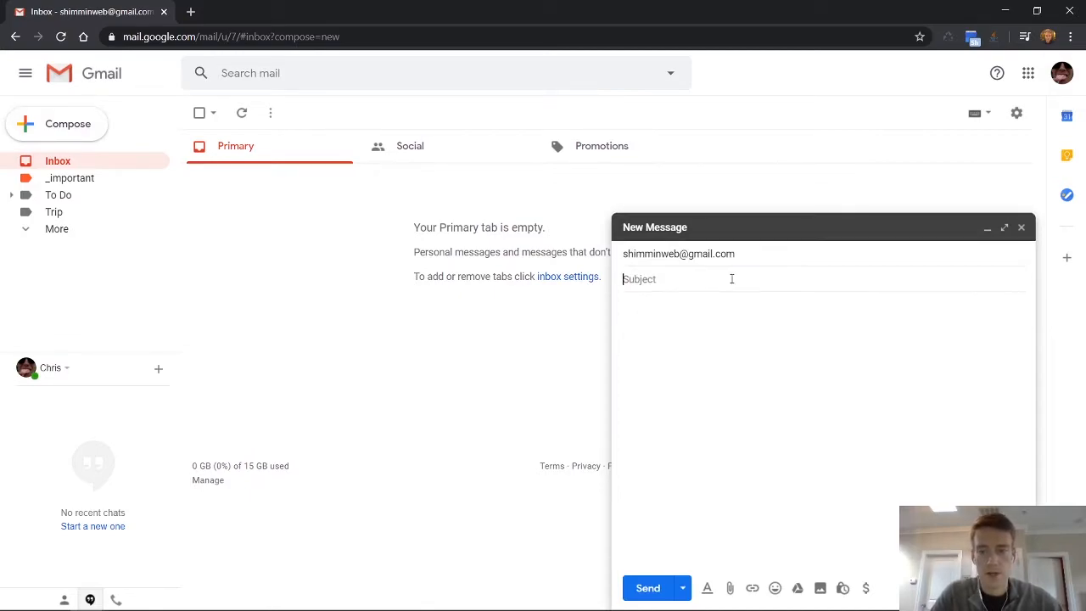
{"action": "type", "text": "to"}
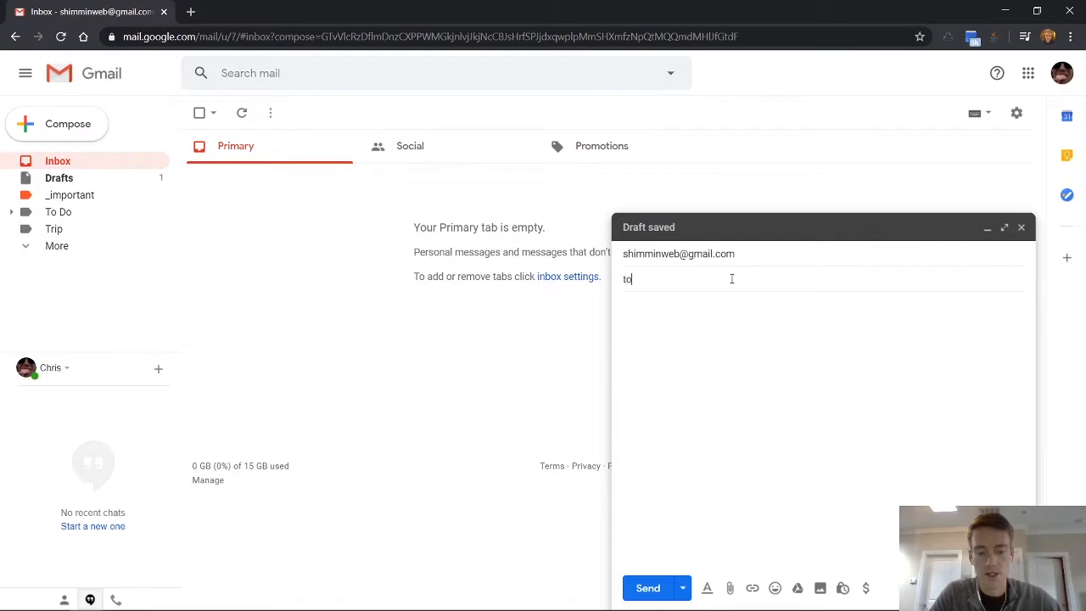
{"action": "type", "text": "day:"}
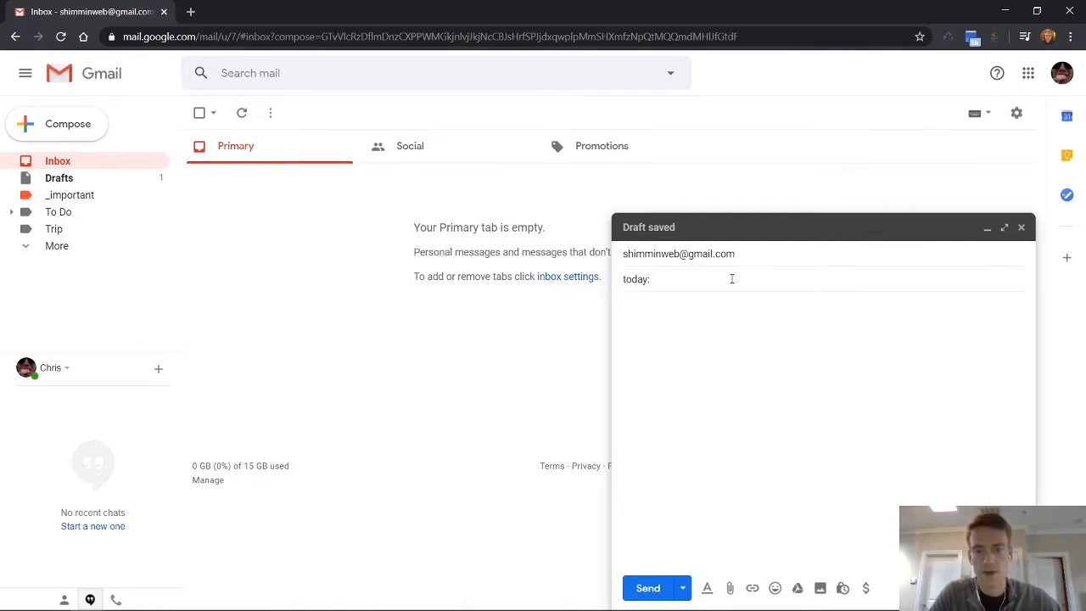
{"action": "key", "text": "BackSpace"}
{"action": "key", "text": "BackSpace"}
{"action": "key", "text": "BackSpace"}
{"action": "key", "text": "BackSpace"}
{"action": "key", "text": "BackSpace"}
{"action": "key", "text": "BackSpace"}
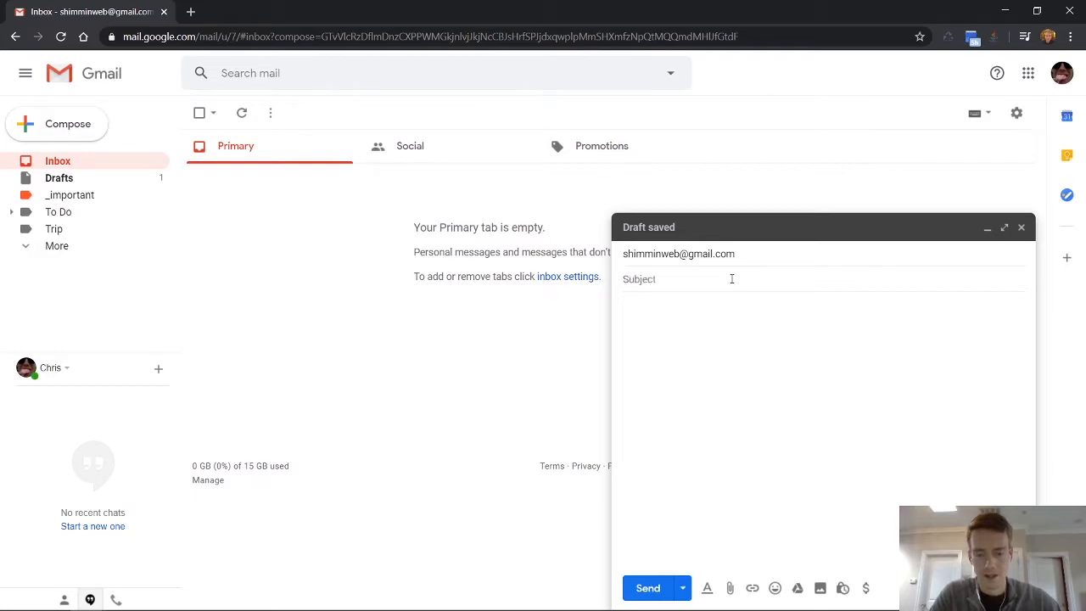
{"action": "type", "text": "t"}
{"action": "key", "text": "BackSpace"}
{"action": "type", "text": "To"}
{"action": "key", "text": "BackSpace"}
{"action": "key", "text": "BackSpace"}
{"action": "type", "text": "today:"}
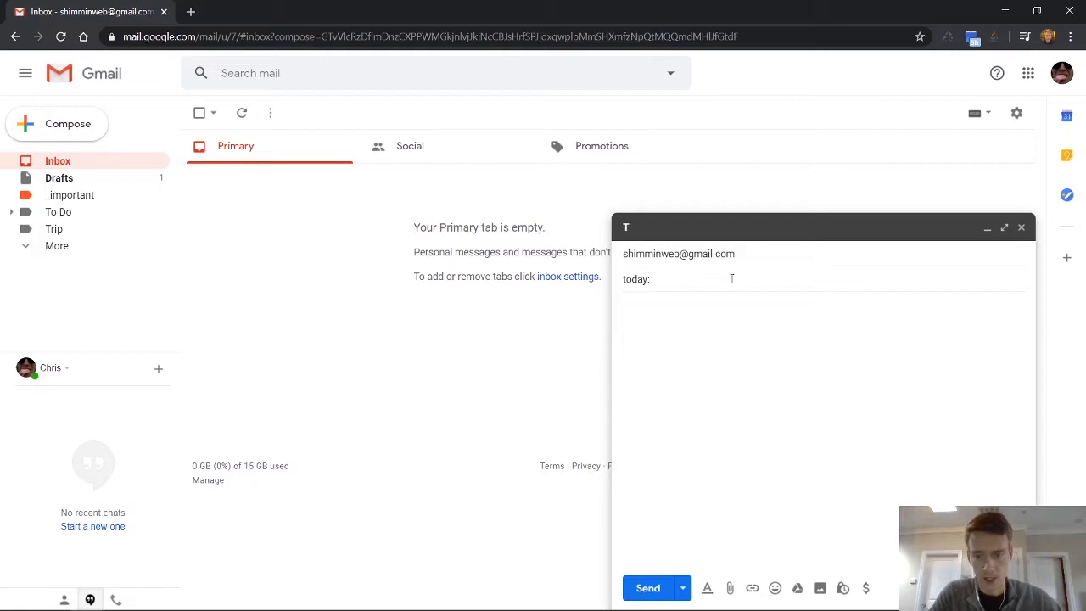
{"action": "type", "text": " walk "}
{"action": "type", "text": "code"}
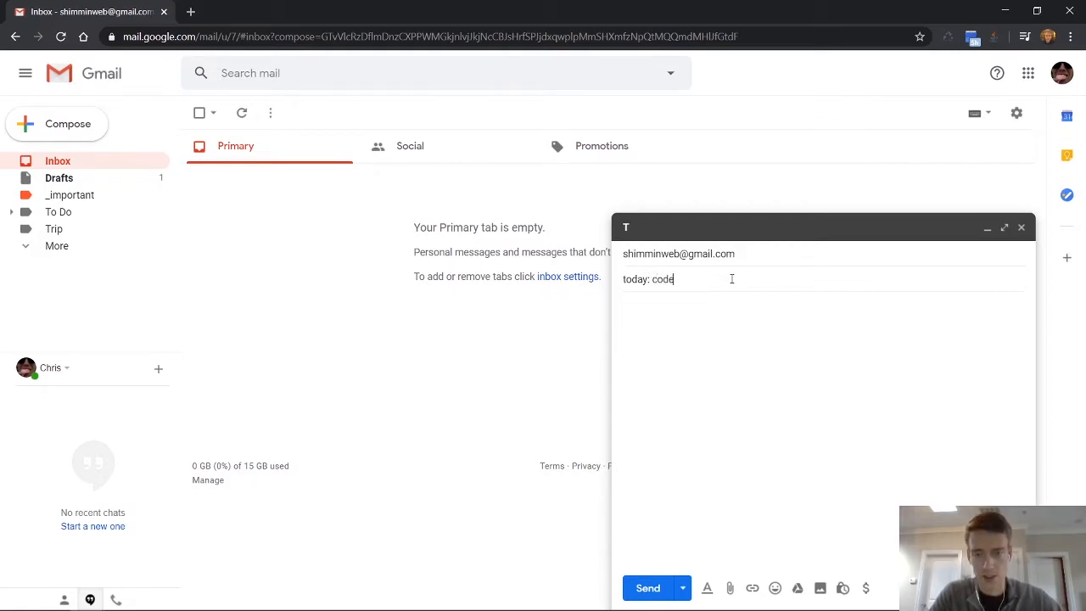
{"action": "type", "text": "!"}
{"action": "key", "text": "Tab"}
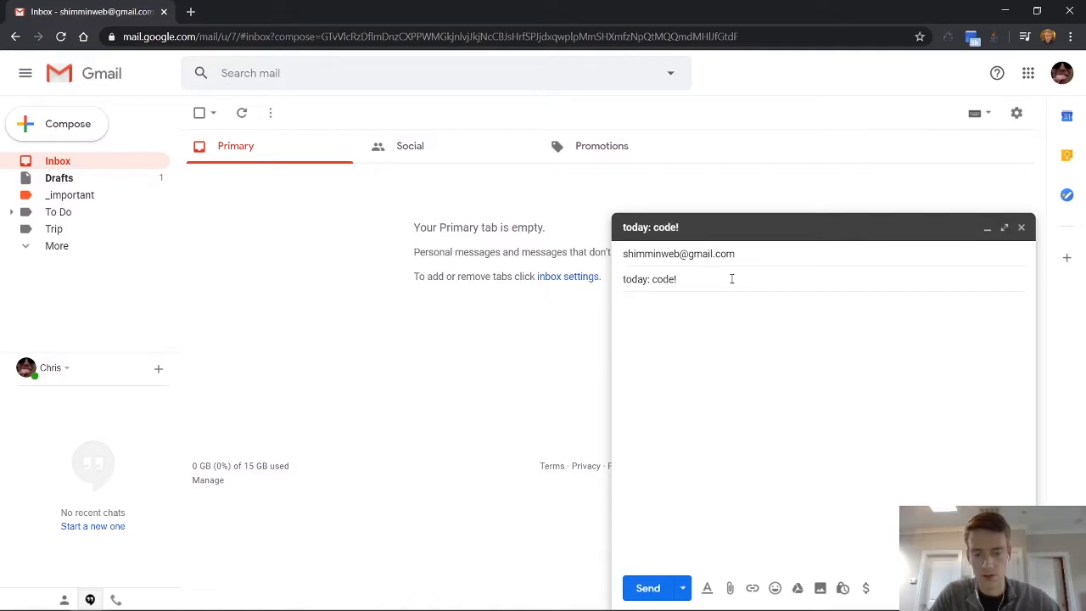
Write the to-do list body with eat, workout and code on separate lines.
{"action": "type", "text": "todo"}
{"action": "key", "text": "BackSpace"}
{"action": "key", "text": "BackSpace"}
{"action": "type", "text": "do list today."}
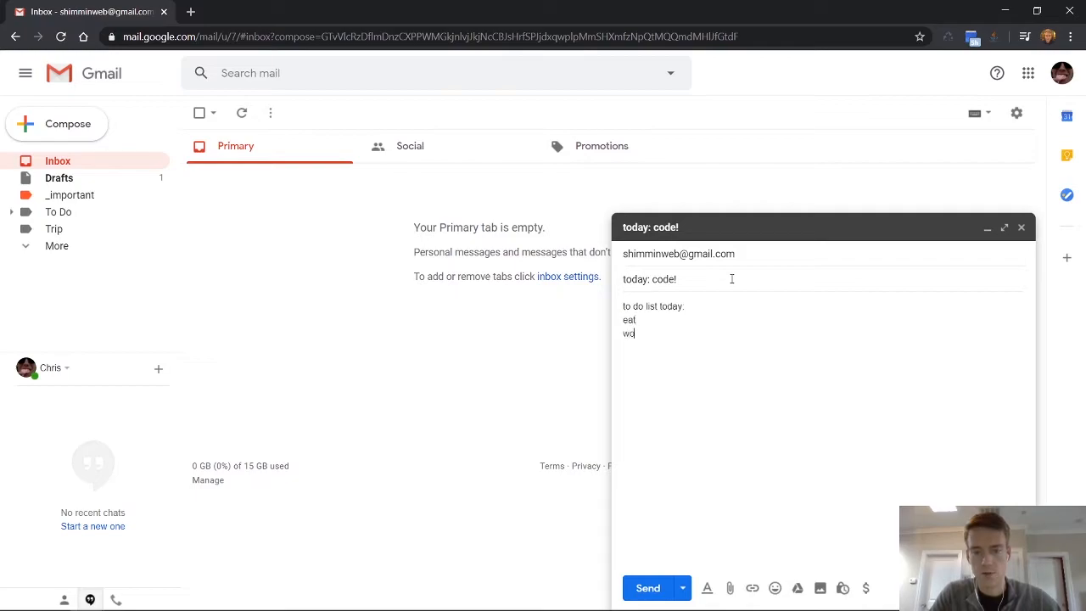
{"action": "type", "text": "out"}
{"action": "key", "text": "Return"}
{"action": "type", "text": "code"}
{"action": "key", "text": "Return"}
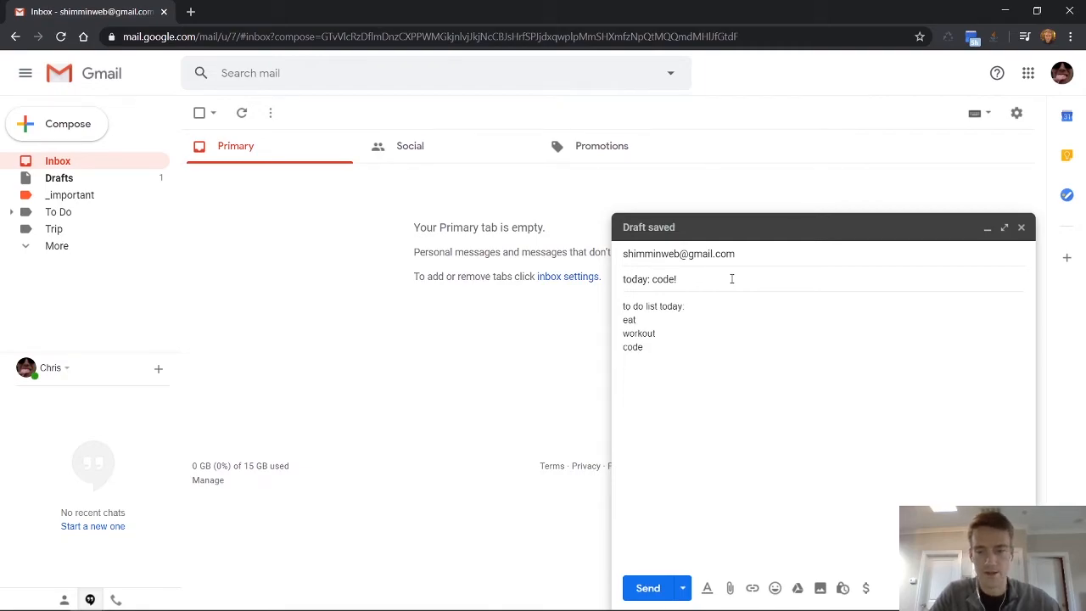
Send the today: code! message and open it once it arrives in the inbox.
{"action": "left_click", "coordinate": [648, 588]}
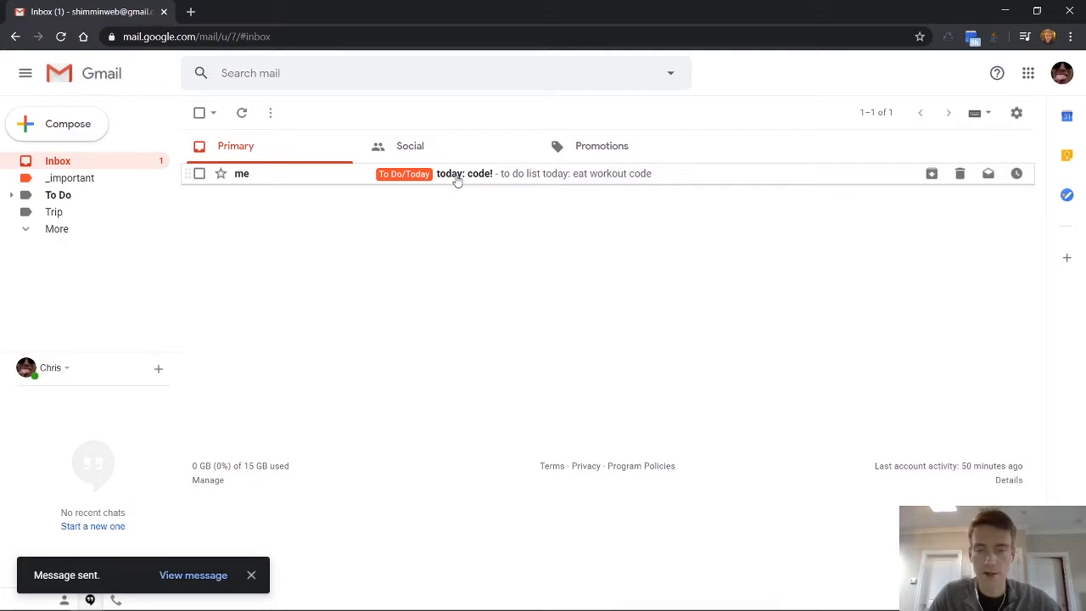
{"action": "left_click", "coordinate": [499, 181]}
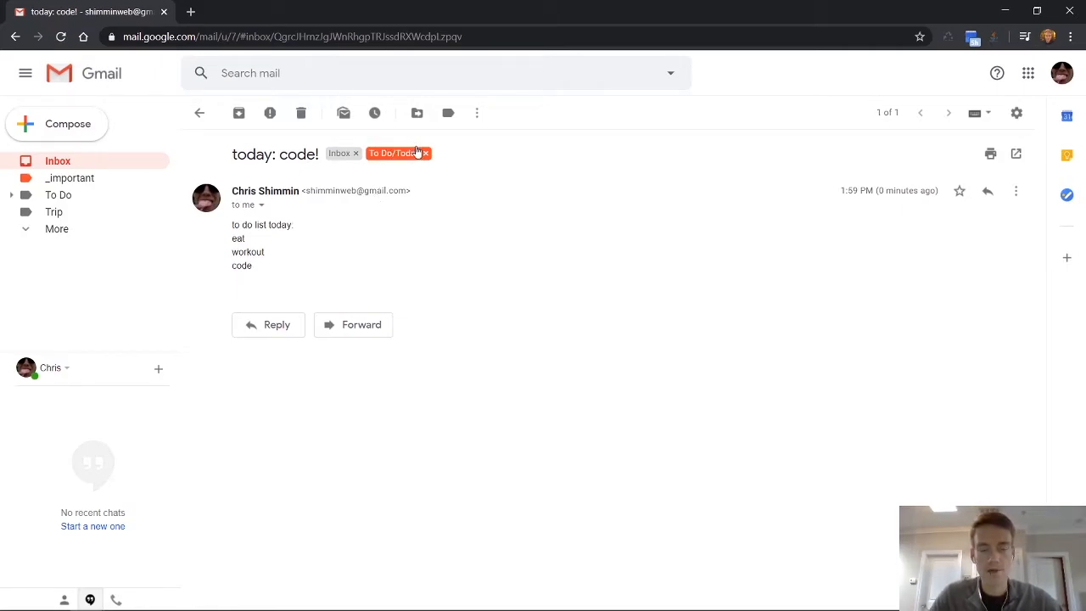
{"action": "left_click", "coordinate": [200, 114]}
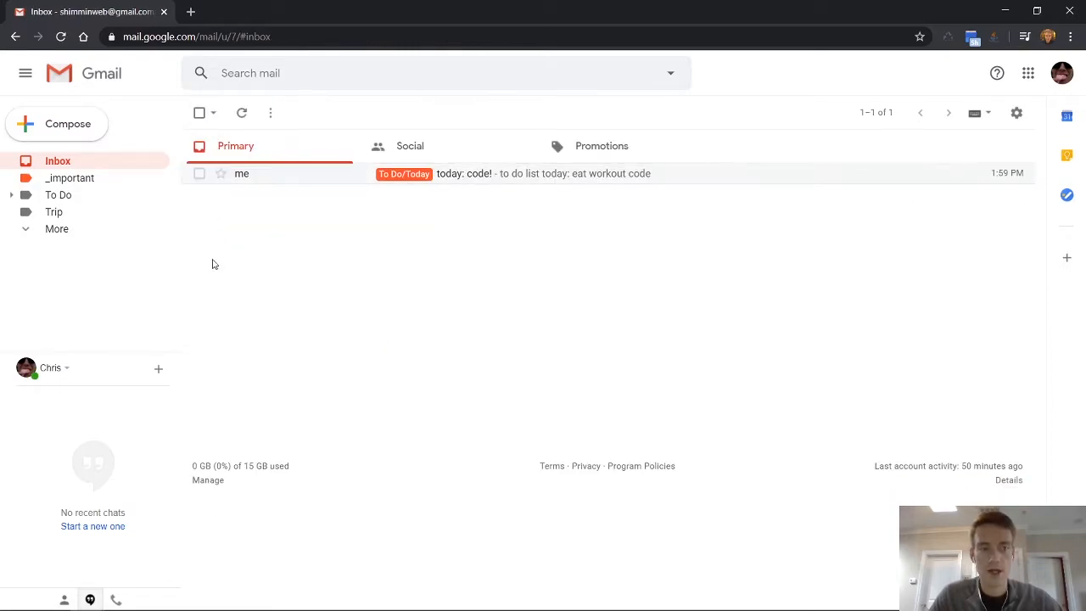
Confirm the message is filed under the To Do and Today labels, then return to Inbox.
{"action": "left_click", "coordinate": [10, 196]}
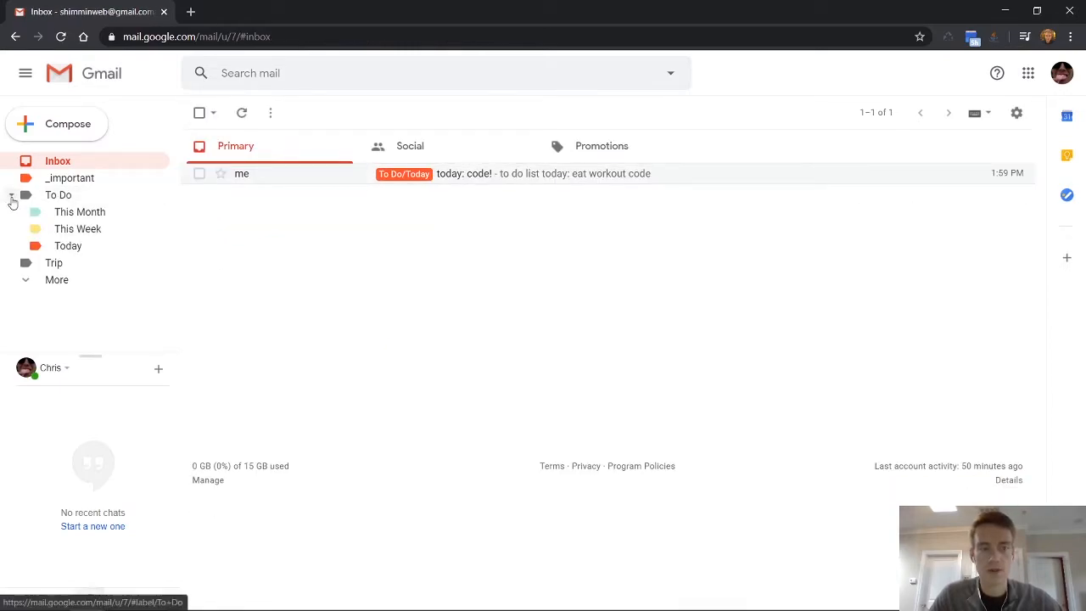
{"action": "left_click", "coordinate": [75, 248]}
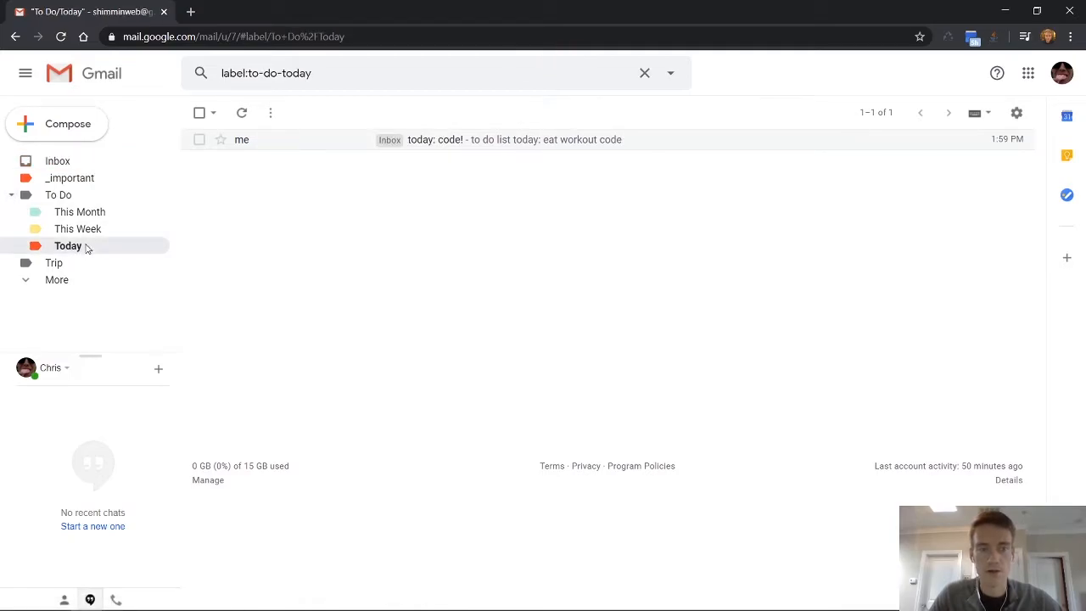
{"action": "left_click", "coordinate": [58, 196]}
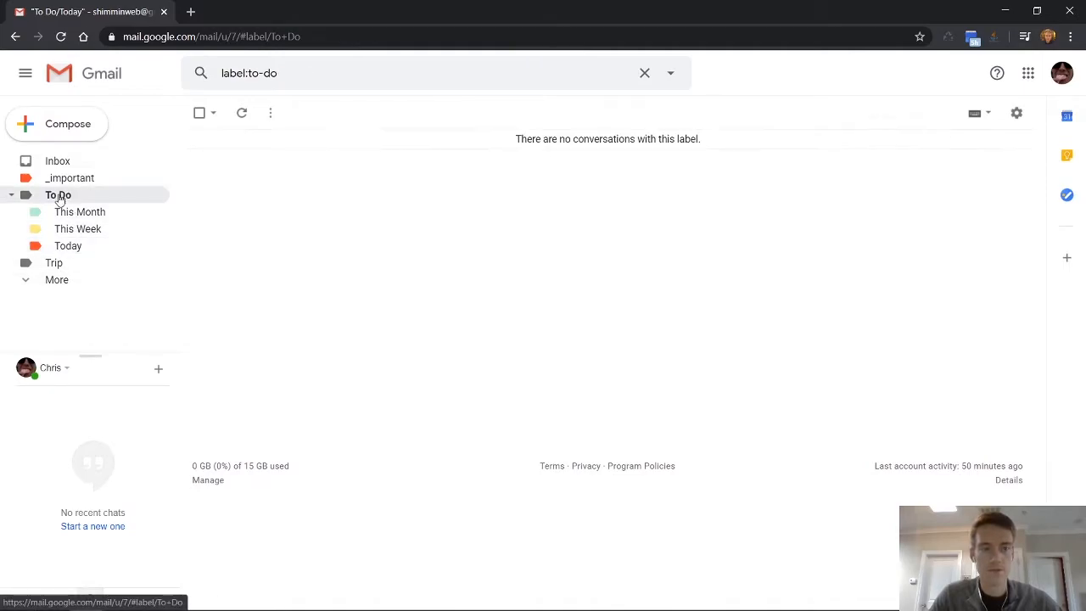
{"action": "left_click", "coordinate": [97, 165]}
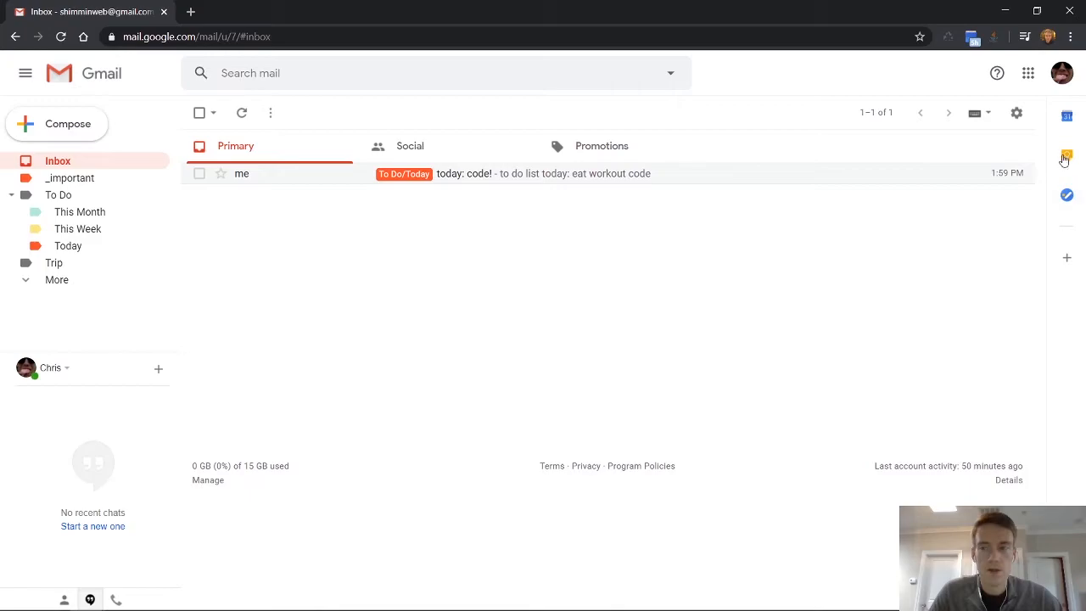
Open and close the Tasks side panel twice.
{"action": "left_click", "coordinate": [1067, 196]}
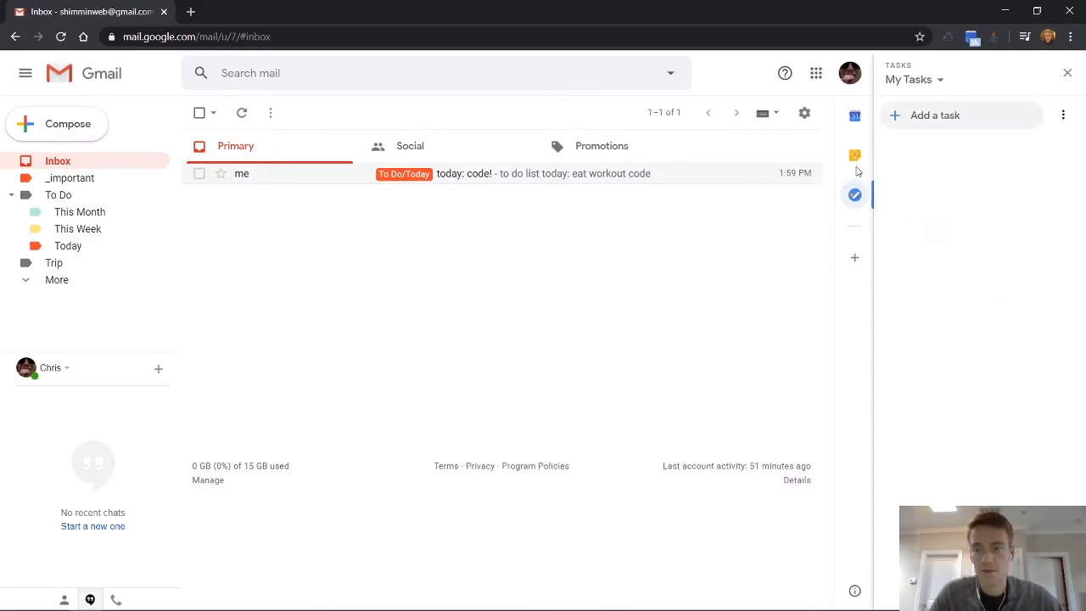
{"action": "left_click", "coordinate": [1067, 75]}
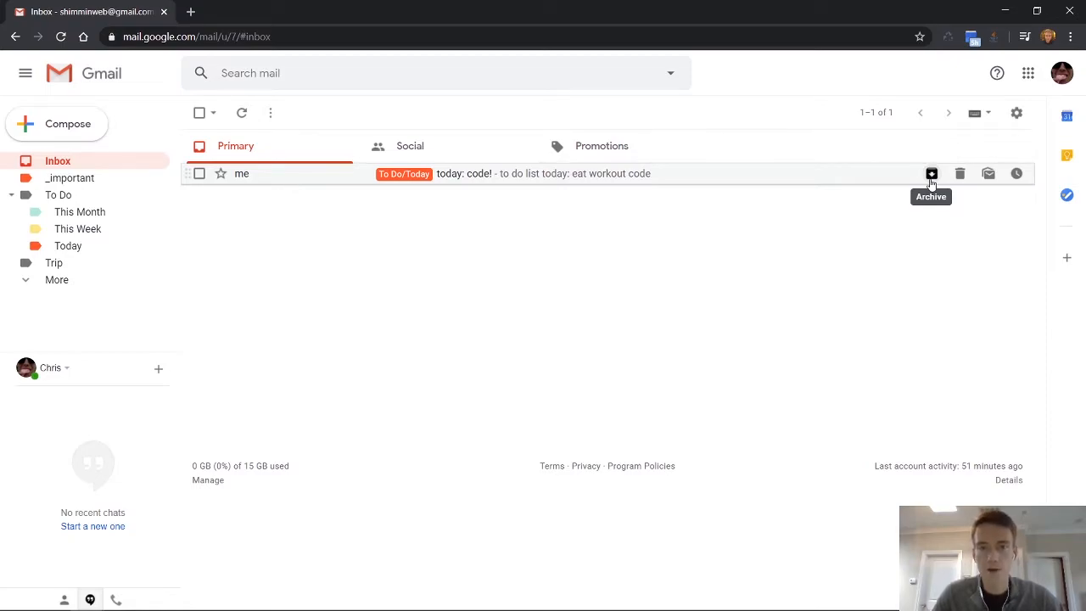
{"action": "left_click", "coordinate": [1067, 196]}
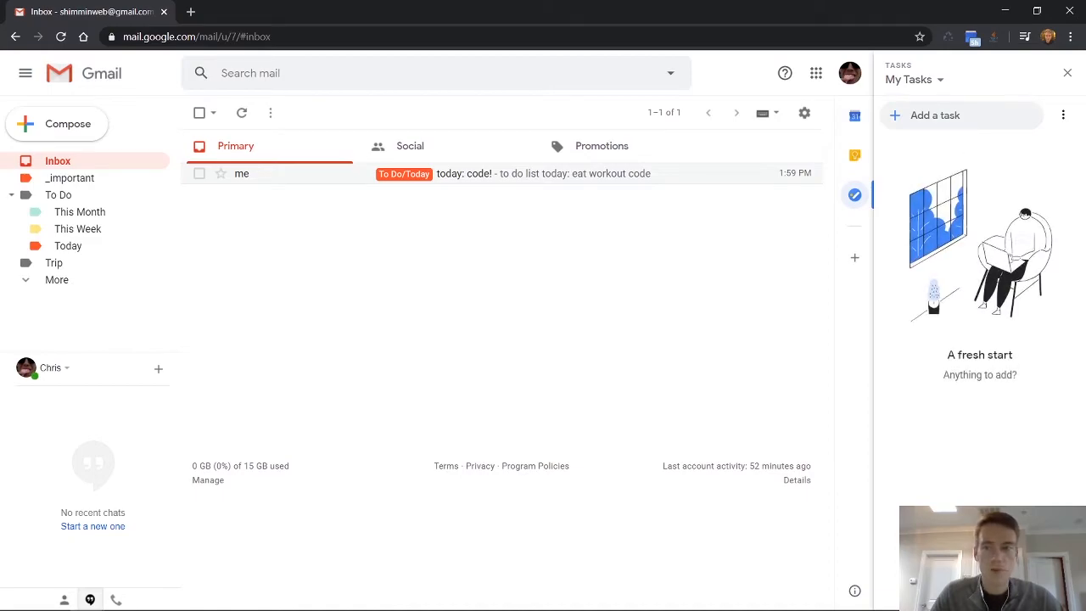
{"action": "left_click", "coordinate": [1067, 73]}
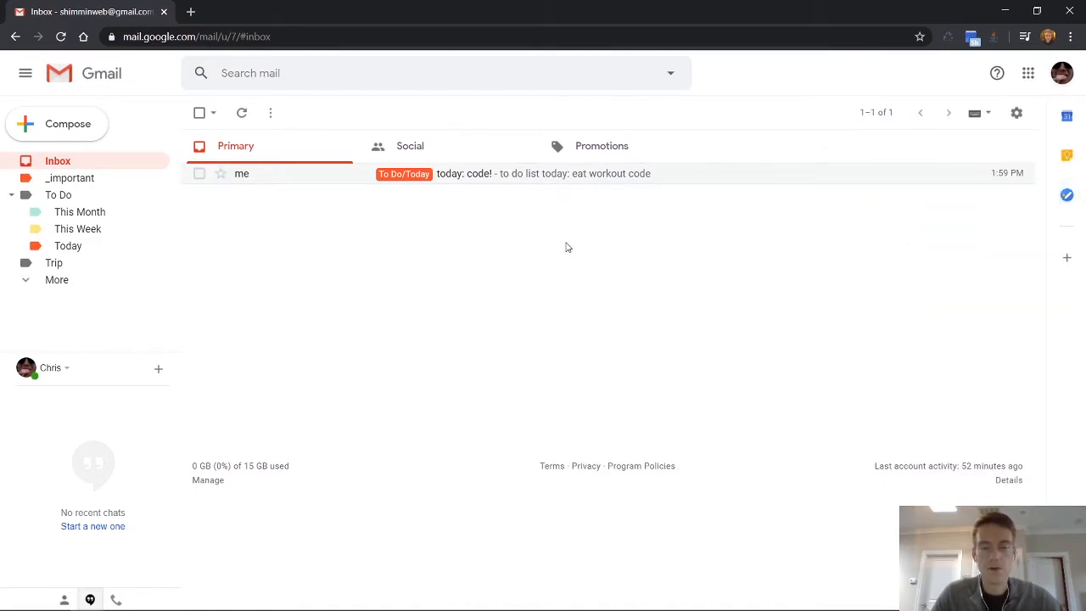
Archive the today: code! message and confirm it still appears under the Today label.
{"action": "mouse_move", "coordinate": [533, 176]}
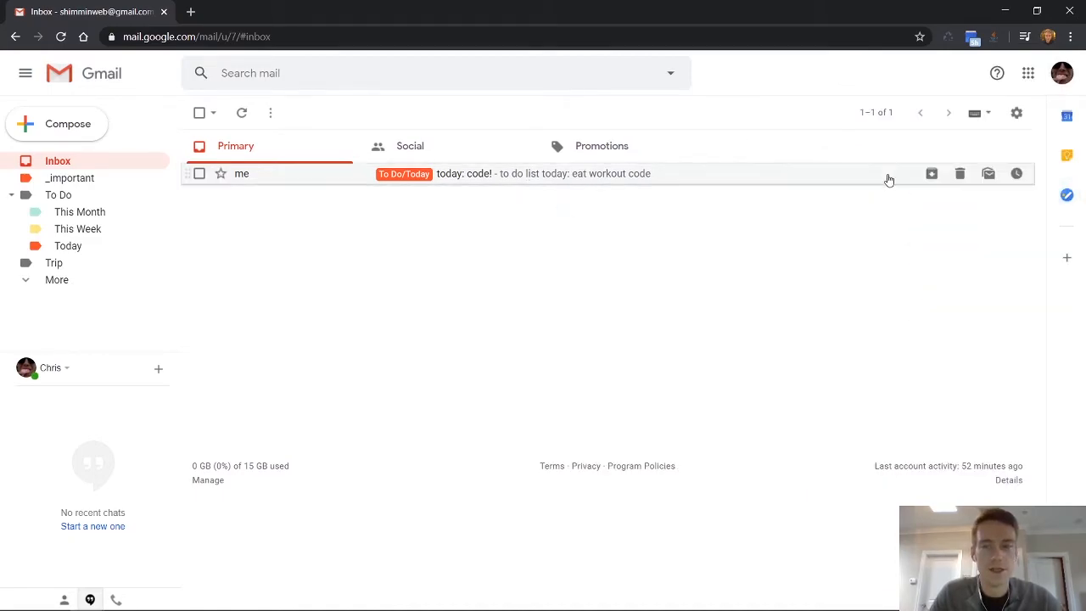
{"action": "left_click", "coordinate": [932, 173]}
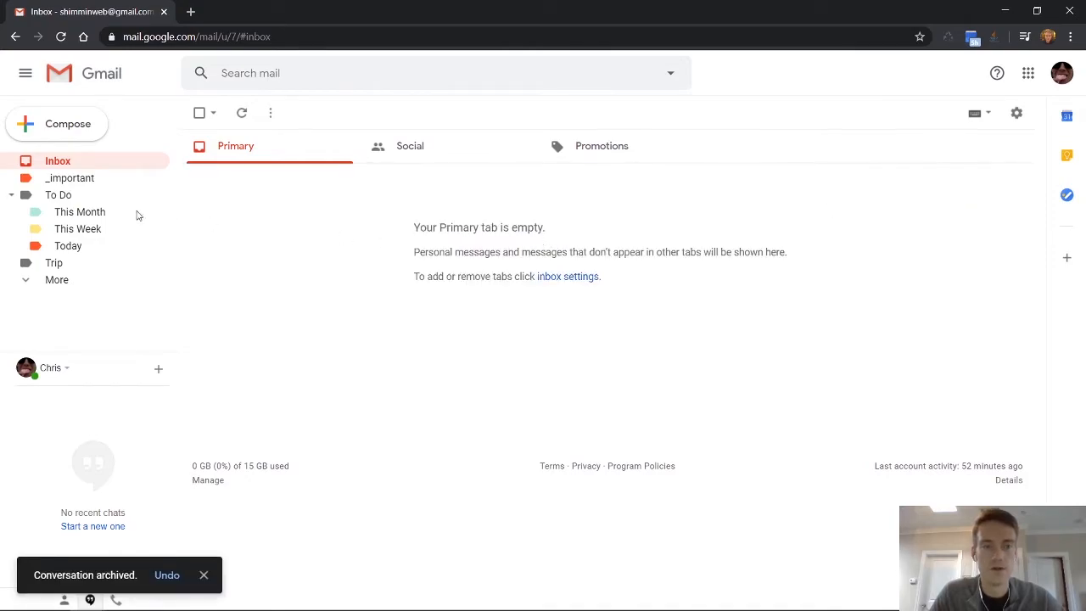
{"action": "left_click", "coordinate": [83, 248]}
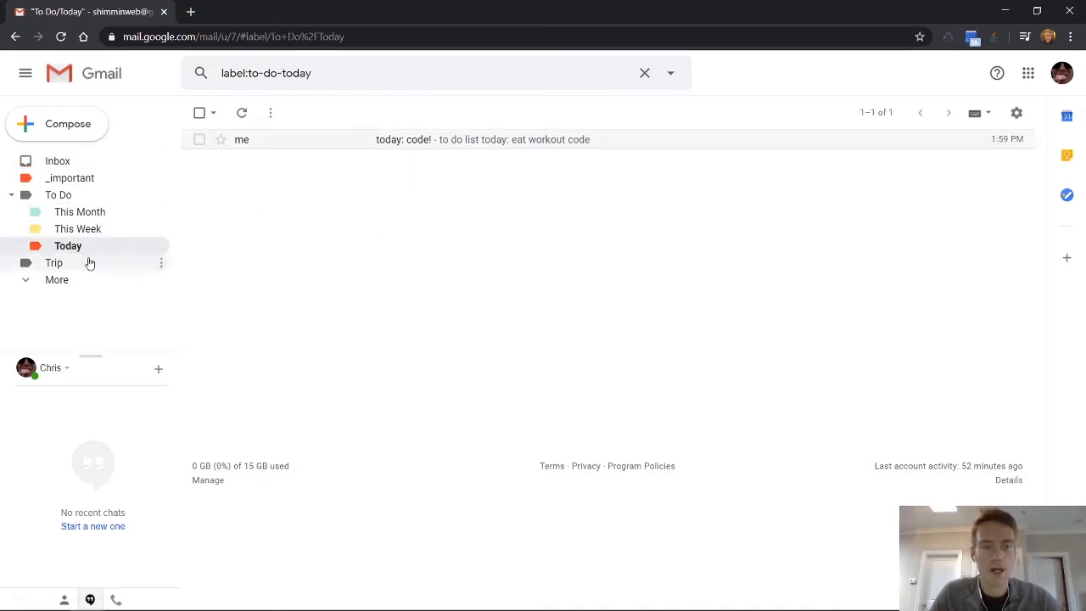
{"action": "left_click", "coordinate": [459, 147]}
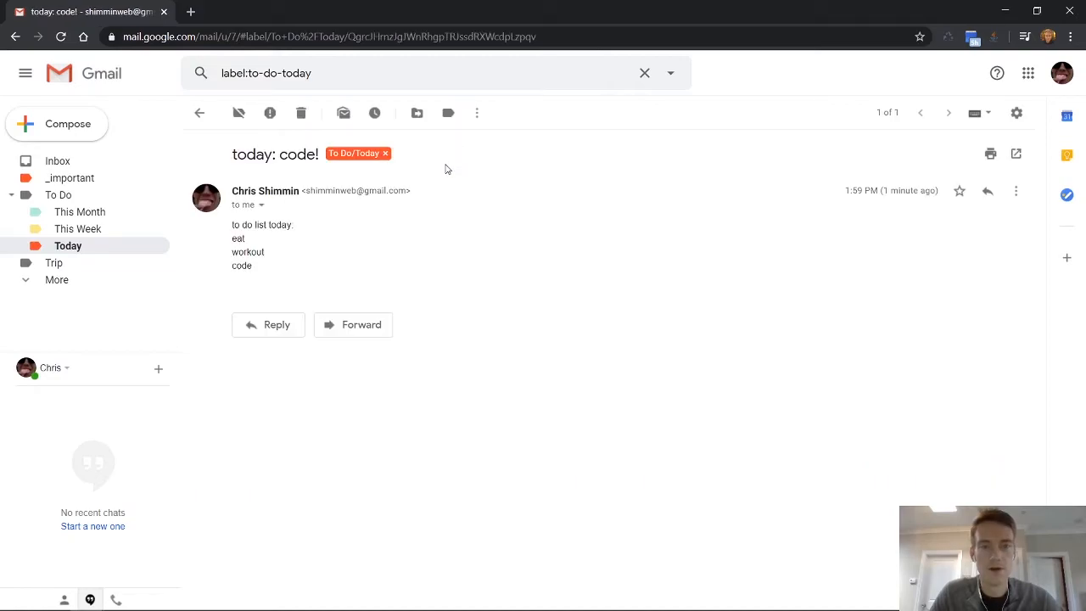
{"action": "left_click", "coordinate": [101, 165]}
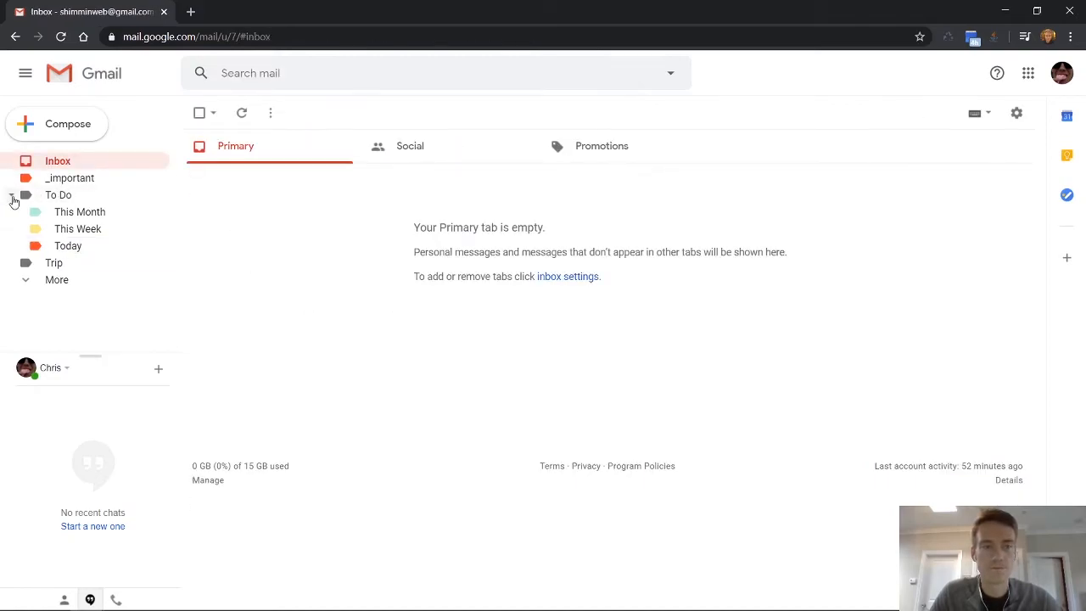
{"action": "left_click", "coordinate": [12, 198]}
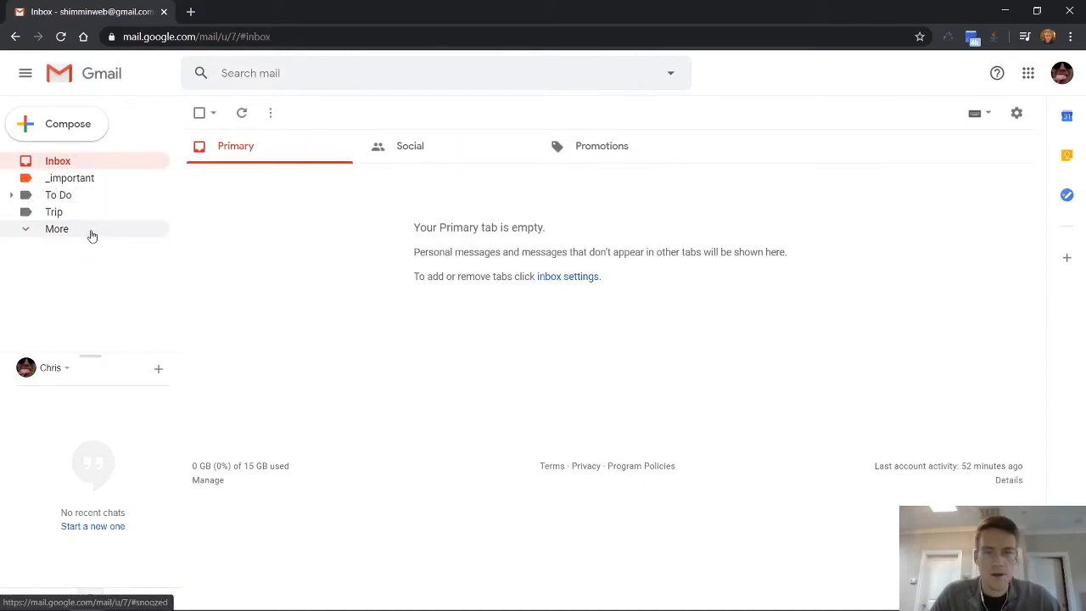
{"action": "left_click", "coordinate": [1016, 113]}
In Forwarding and POP/IMAP settings, add your own Gmail address as a forwarding address.
{"action": "left_click", "coordinate": [964, 202]}
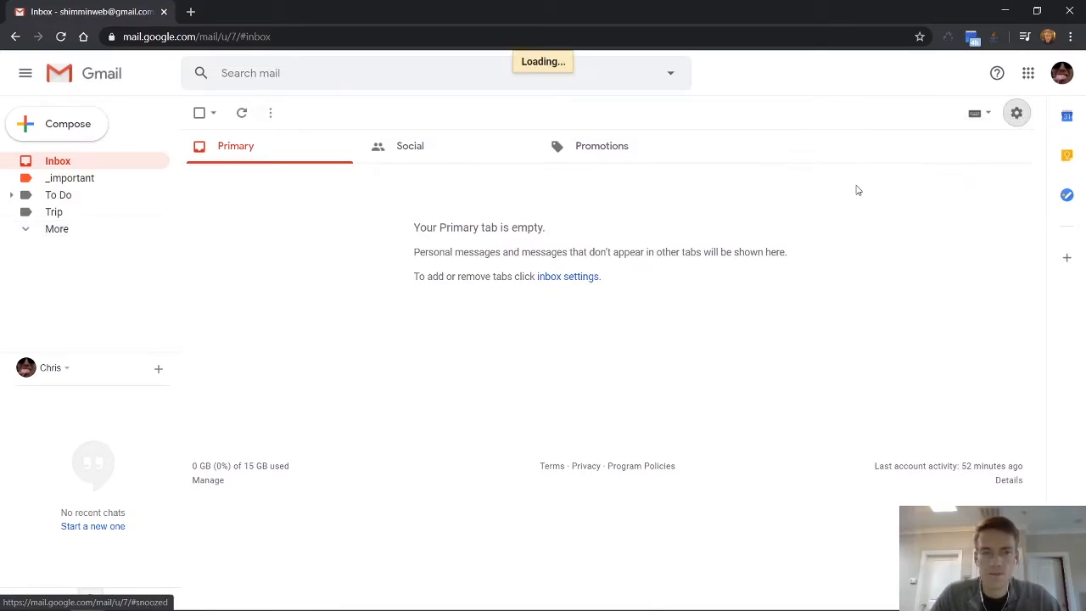
{"action": "left_click", "coordinate": [466, 143]}
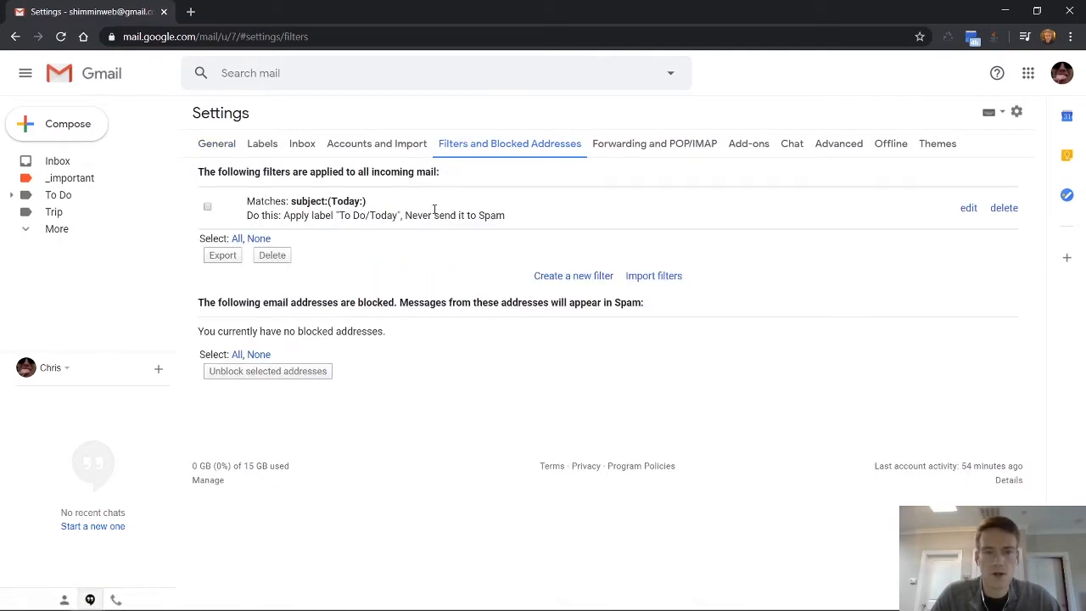
{"action": "left_click", "coordinate": [642, 145]}
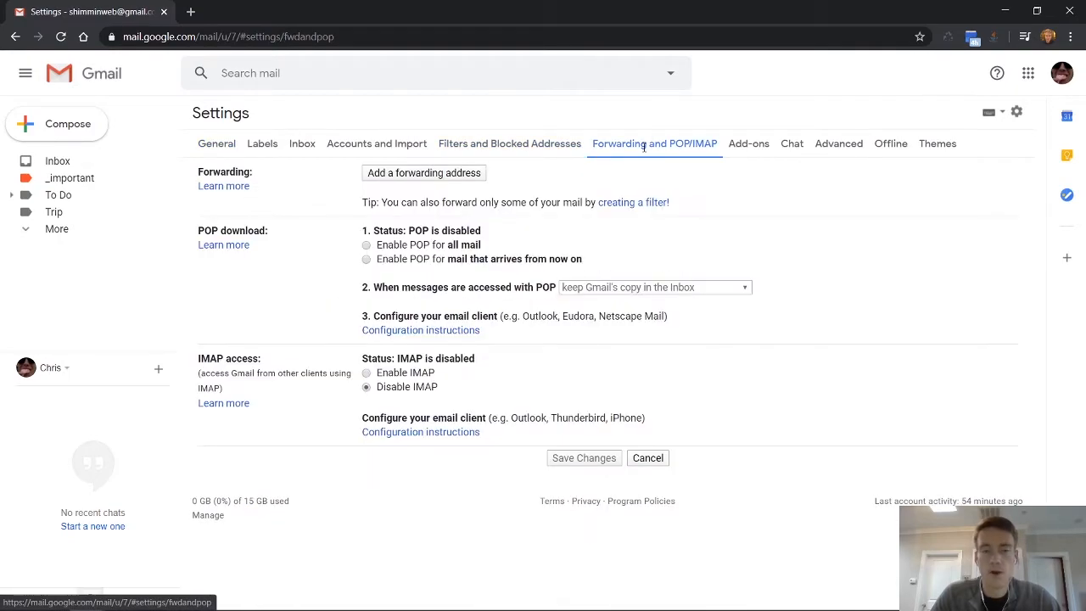
{"action": "left_click", "coordinate": [424, 174]}
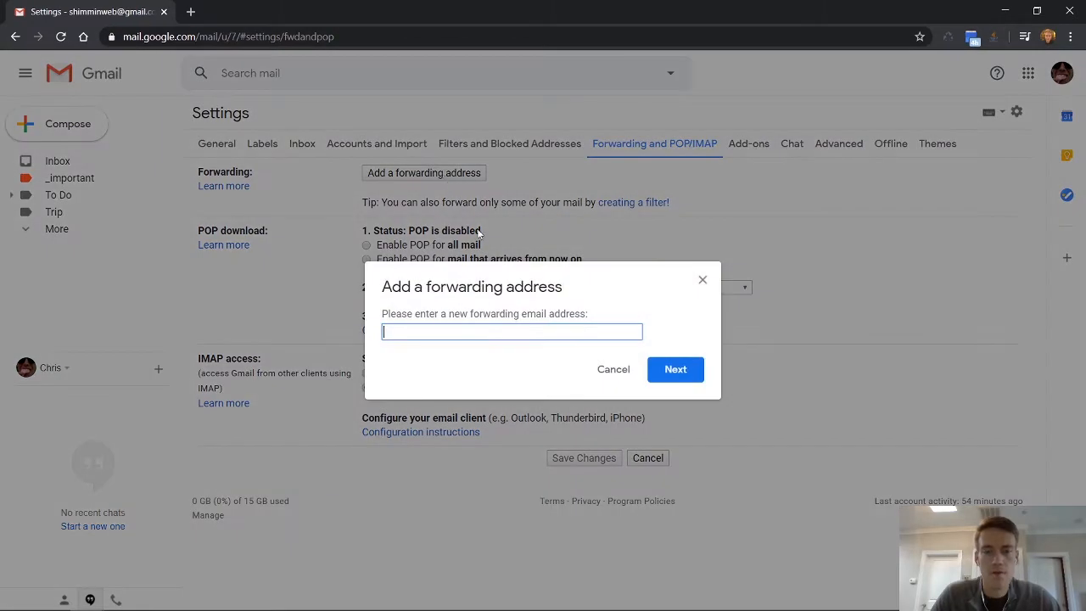
{"action": "type", "text": "shimmin."}
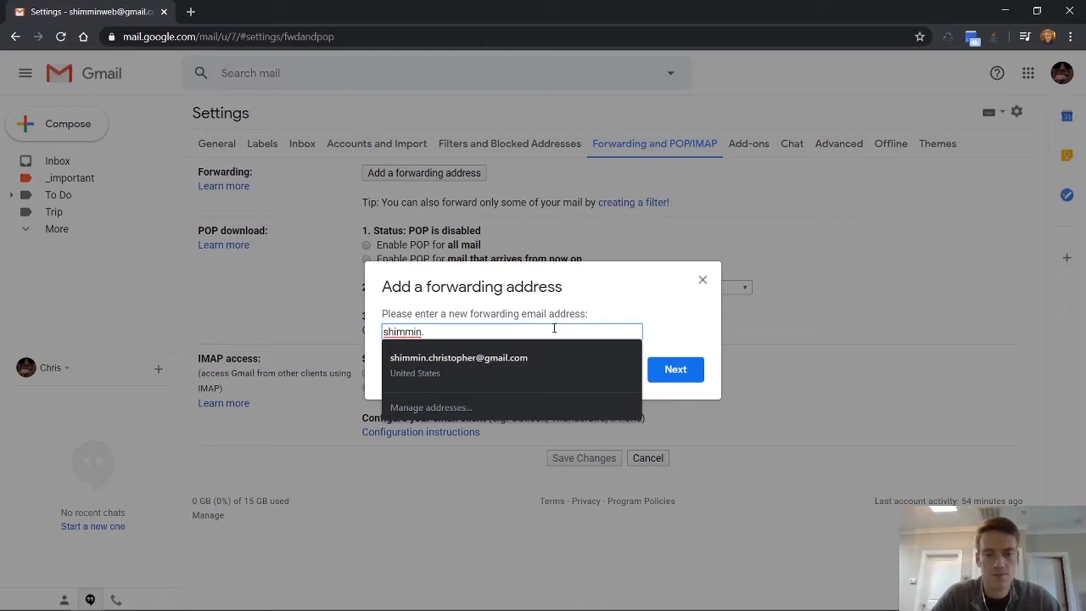
{"action": "key", "text": "Down"}
{"action": "key", "text": "Return"}
{"action": "left_click", "coordinate": [662, 377]}
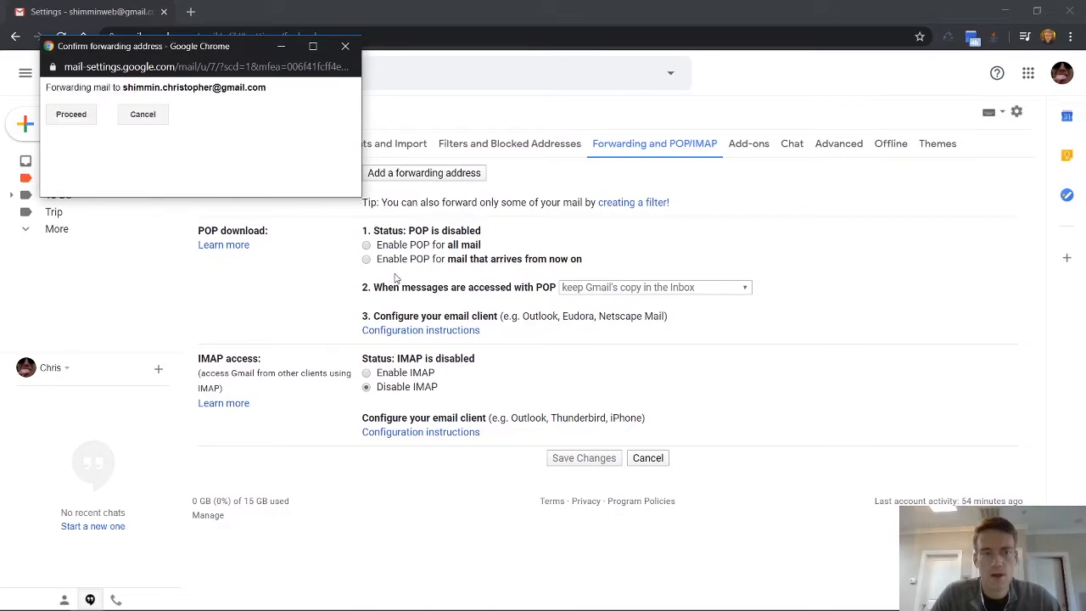
Approve forwarding and verify the new address with the pasted confirmation code.
{"action": "left_click", "coordinate": [75, 117]}
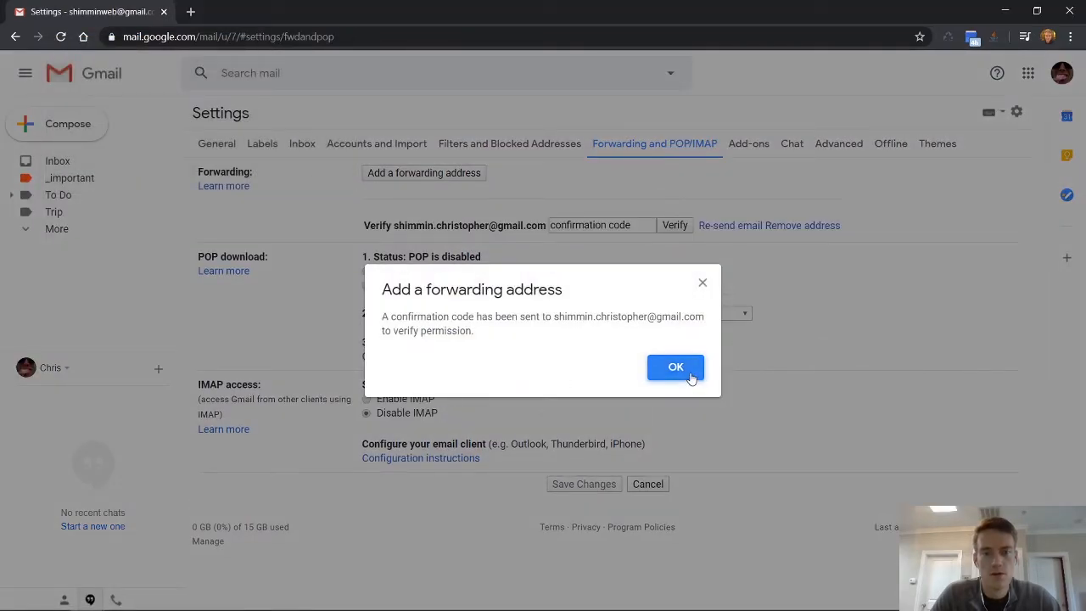
{"action": "left_click", "coordinate": [676, 366]}
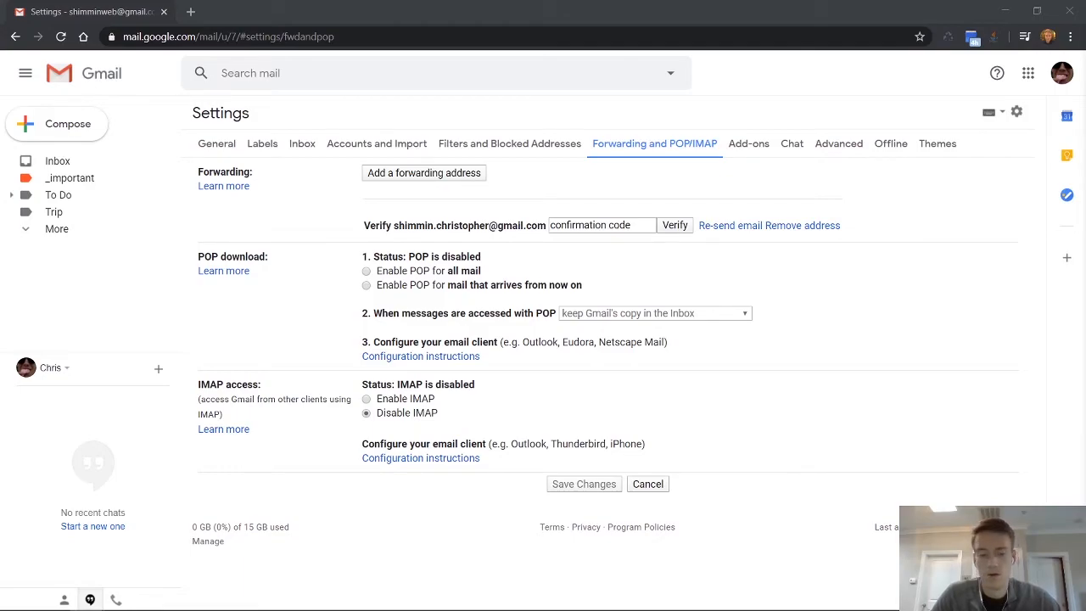
{"action": "left_click", "coordinate": [660, 233]}
{"action": "key", "text": "ctrl+v"}
{"action": "left_click", "coordinate": [674, 225]}
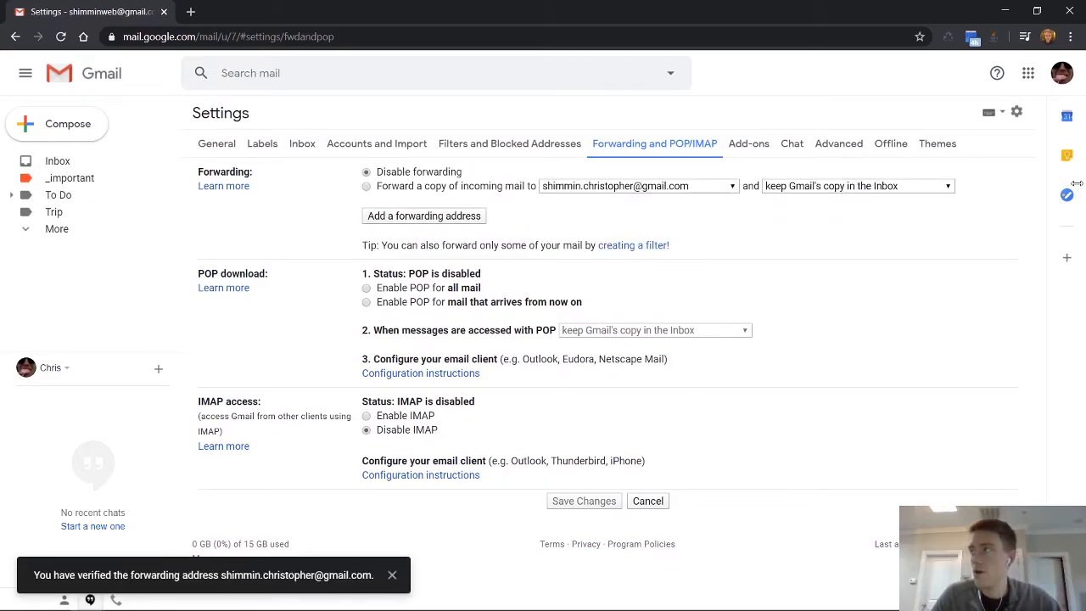
{"action": "left_click", "coordinate": [216, 144]}
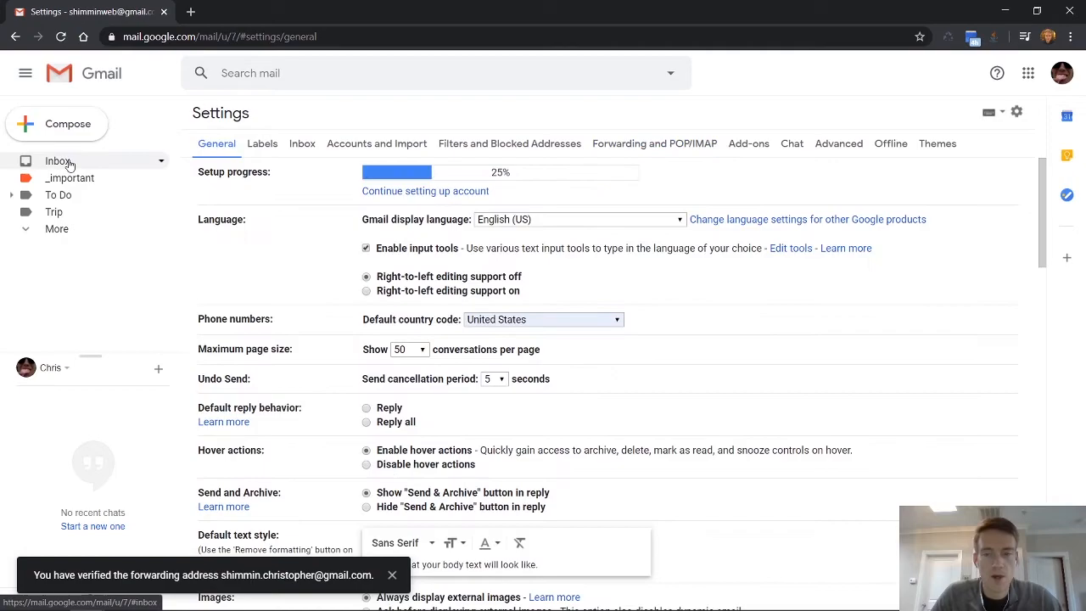
Reopen Settings on the Filters and Blocked Addresses tab showing only the subject:(Today:) filter.
{"action": "left_click", "coordinate": [61, 162]}
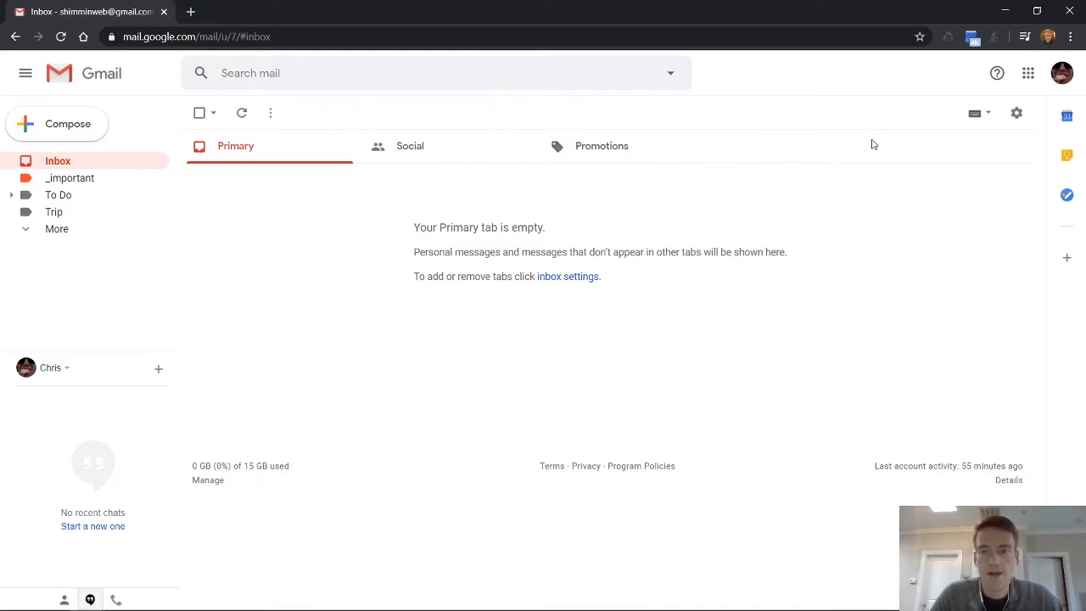
{"action": "left_click", "coordinate": [1017, 113]}
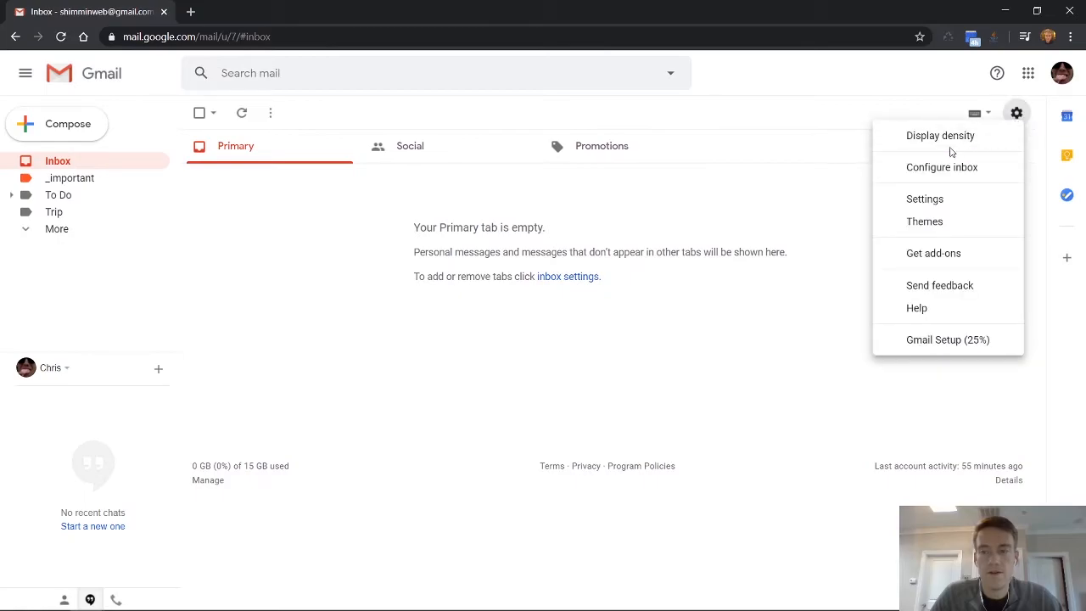
{"action": "left_click", "coordinate": [925, 199]}
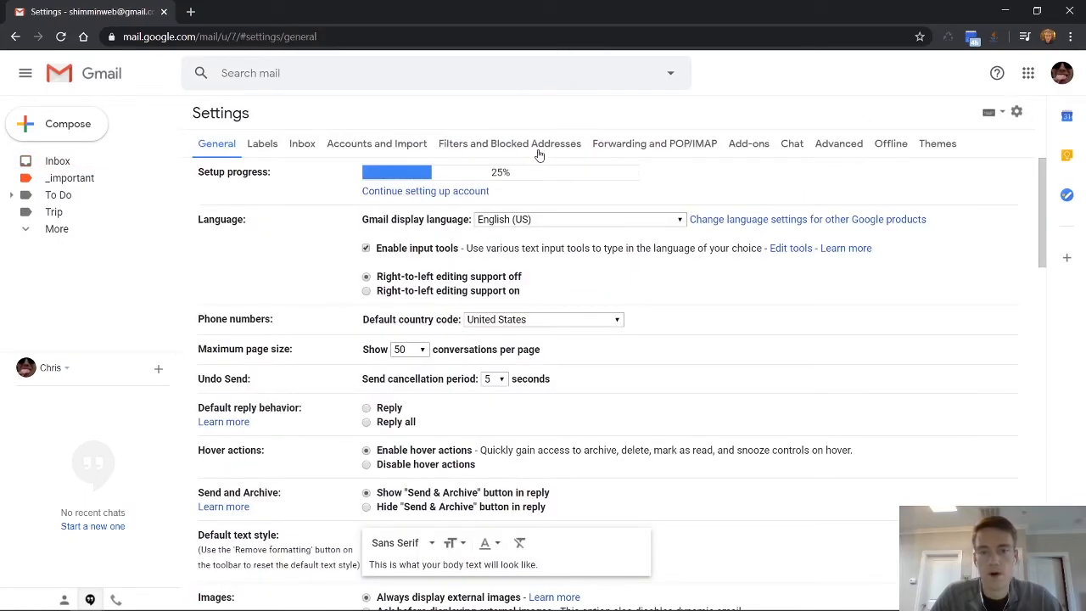
{"action": "left_click", "coordinate": [540, 151]}
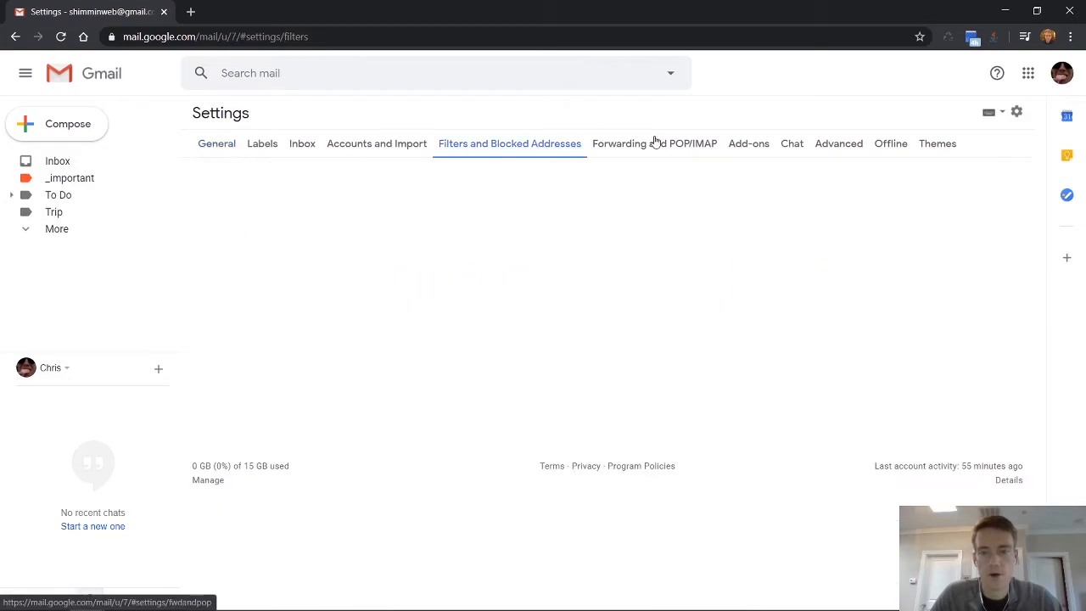
{"action": "left_click", "coordinate": [659, 147]}
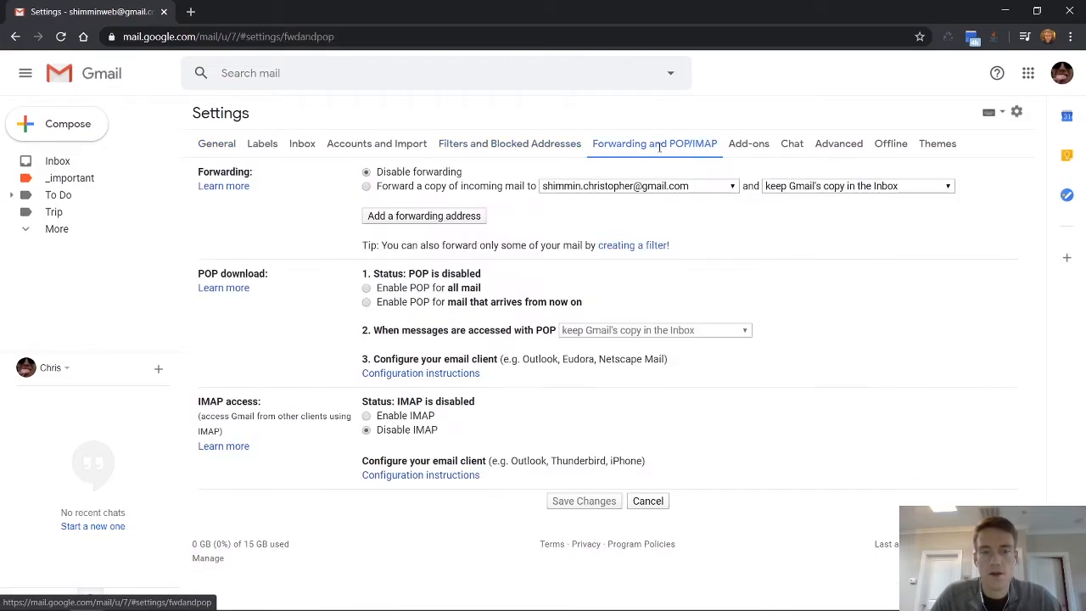
{"action": "left_click", "coordinate": [528, 145]}
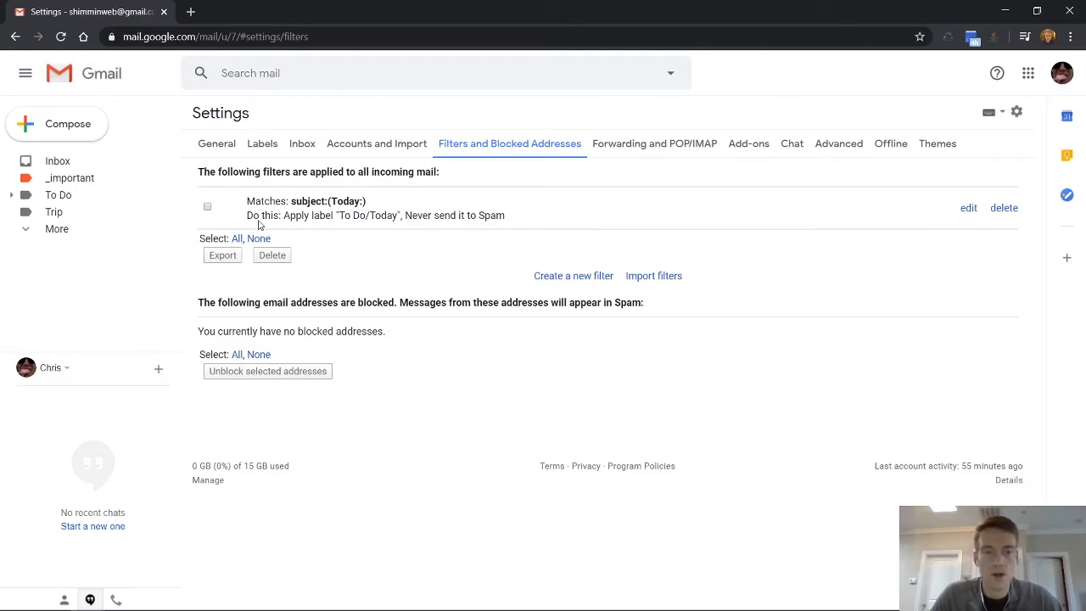
Start a new filter with your own address in From, briefly picking a forwarding action.
{"action": "left_click", "coordinate": [582, 275]}
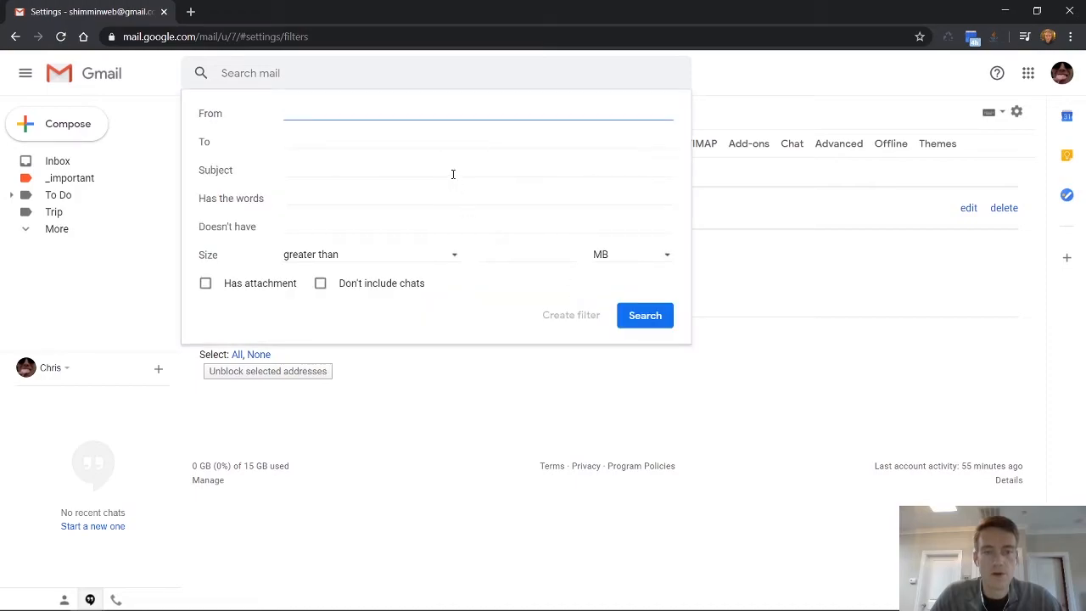
{"action": "type", "text": "shi"}
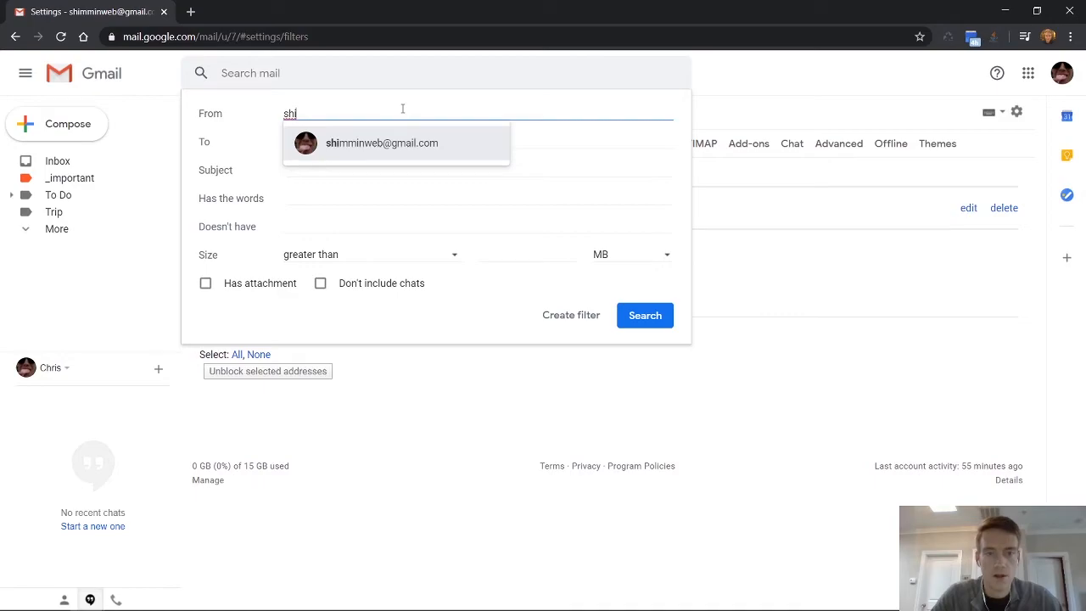
{"action": "key", "text": "Return"}
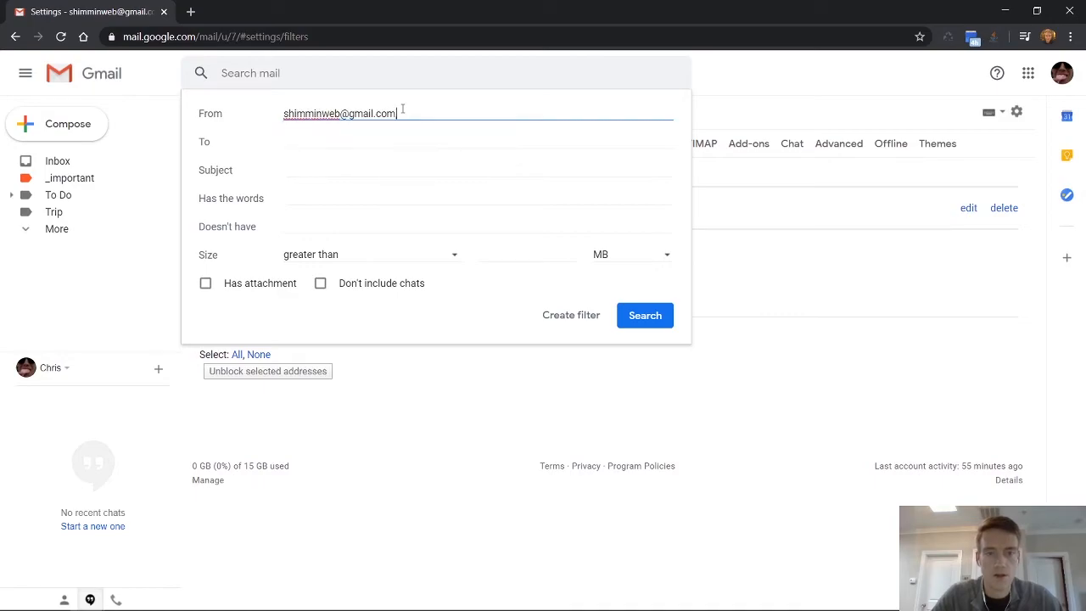
{"action": "left_click", "coordinate": [556, 315]}
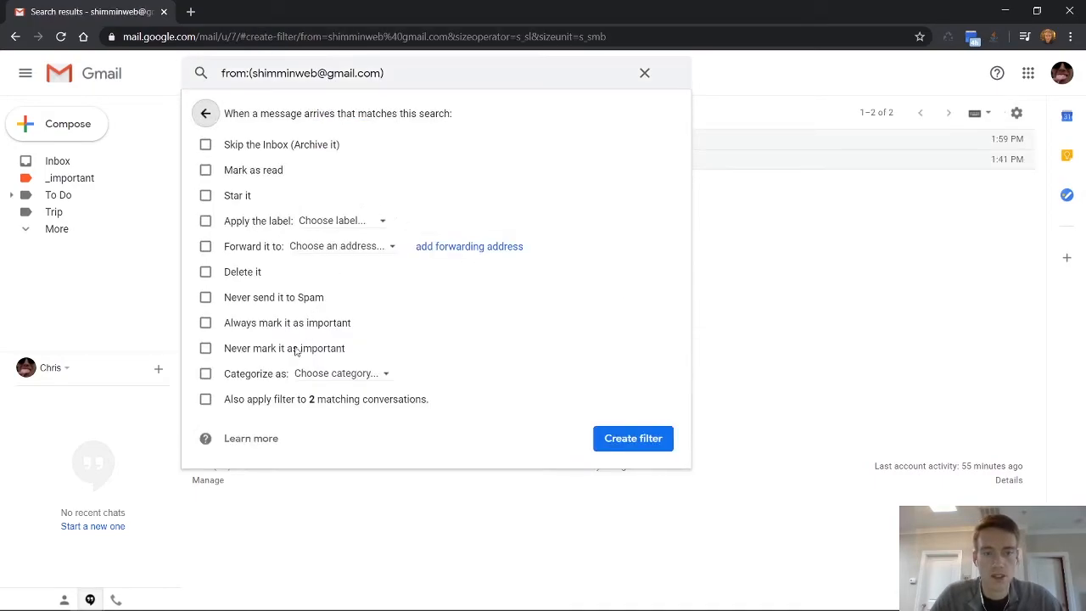
{"action": "left_click", "coordinate": [206, 246]}
{"action": "left_click", "coordinate": [337, 246]}
{"action": "left_click", "coordinate": [360, 255]}
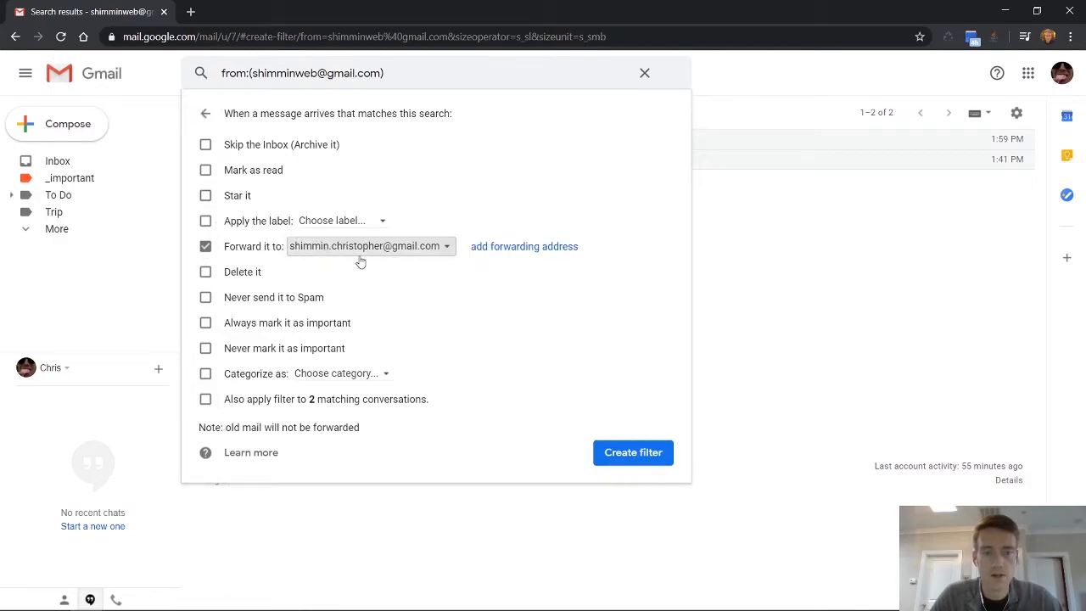
{"action": "left_click", "coordinate": [205, 113]}
Move the address out of From into the To criterion, leaving From empty.
{"action": "left_click_drag", "start_coordinate": [399, 118], "coordinate": [276, 115]}
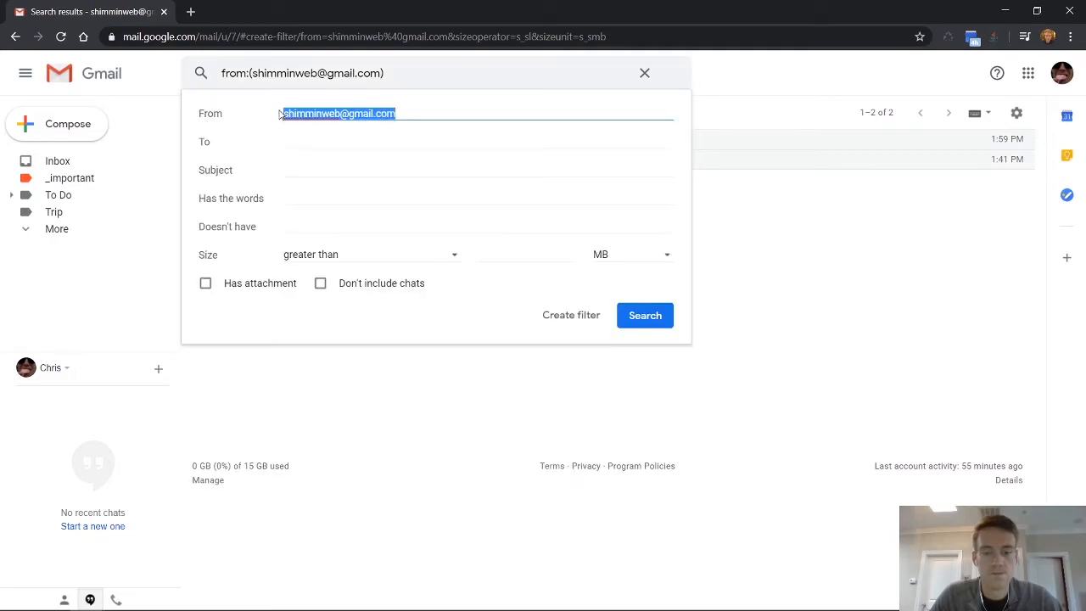
{"action": "key", "text": "Tab"}
{"action": "key", "text": "Tab"}
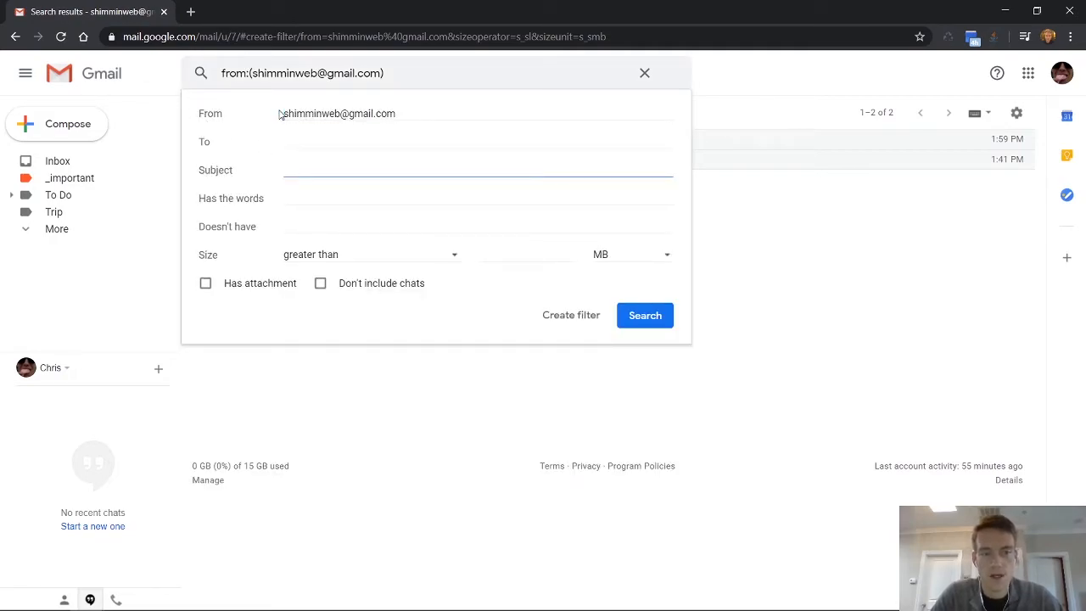
{"action": "key", "text": "Tab"}
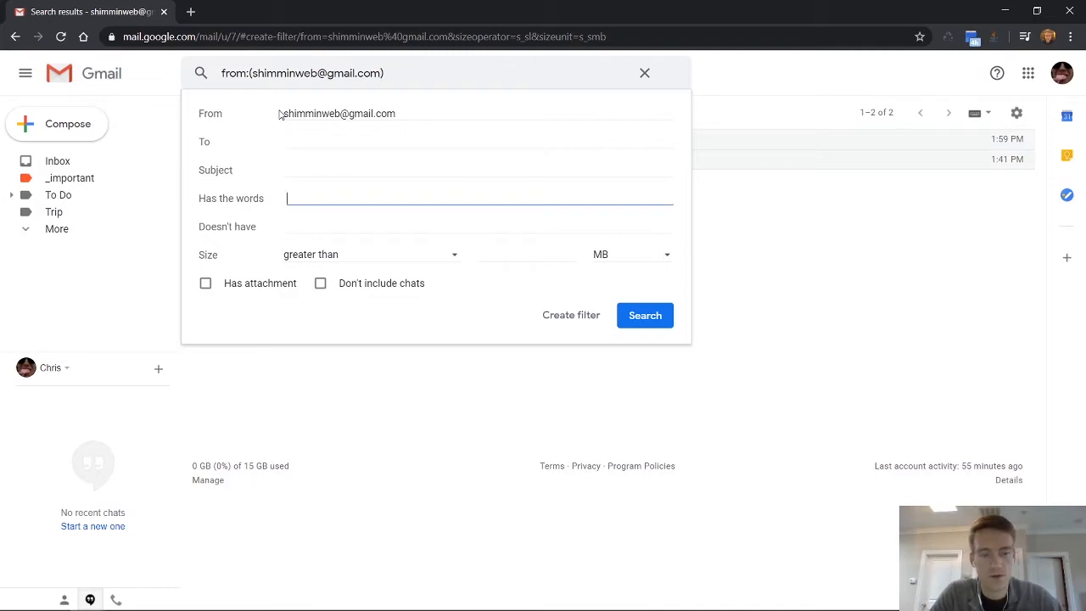
{"action": "key", "text": "Tab"}
{"action": "key", "text": "shift+Tab"}
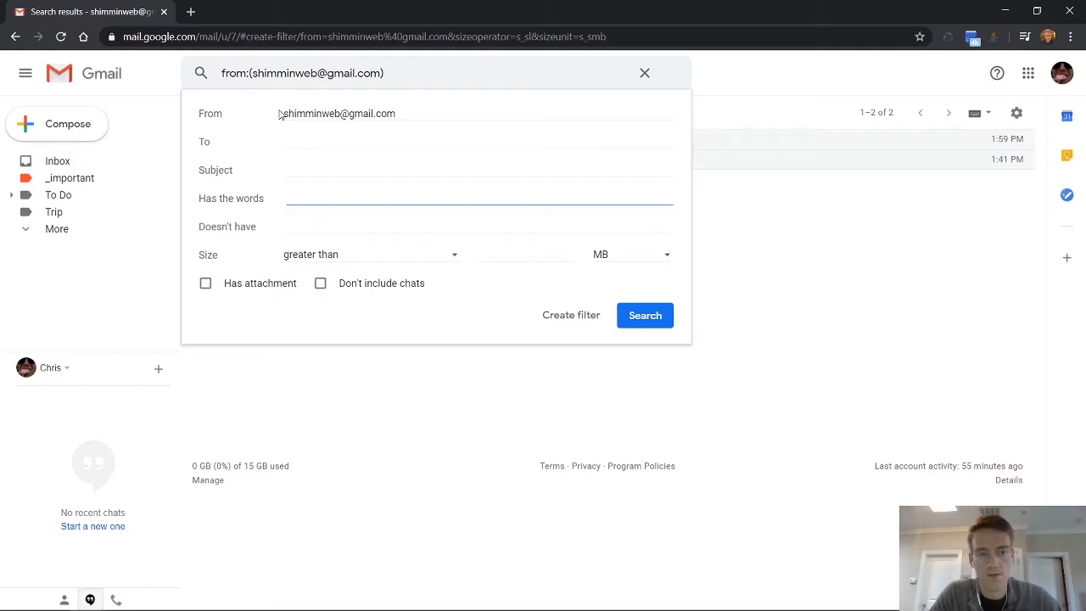
{"action": "key", "text": "shift+Tab"}
{"action": "key", "text": "shift+Tab"}
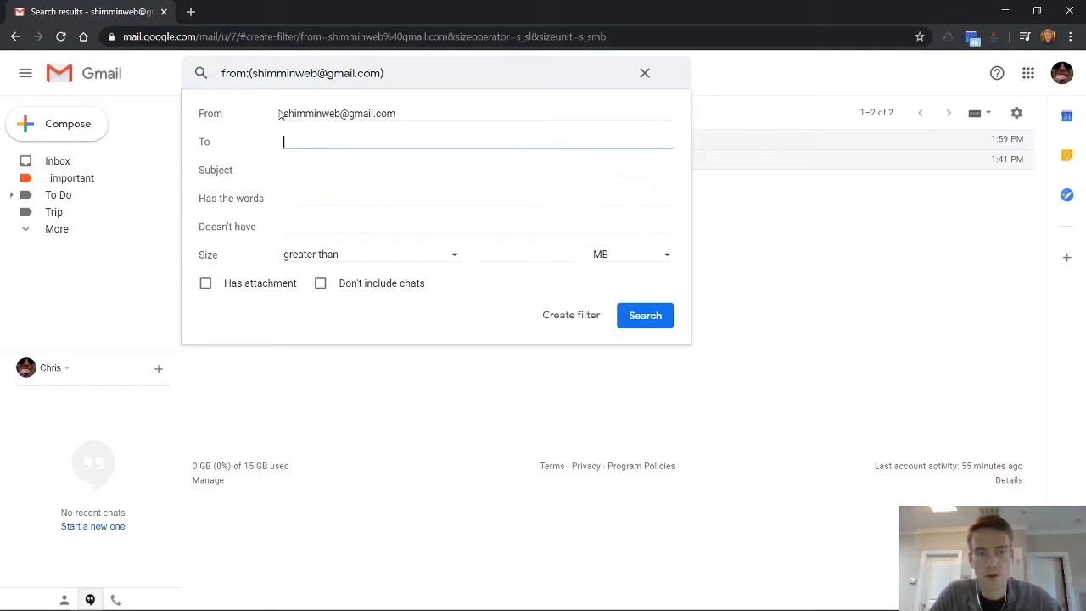
{"action": "left_click_drag", "start_coordinate": [401, 113], "coordinate": [265, 117]}
{"action": "key", "text": "ctrl+c"}
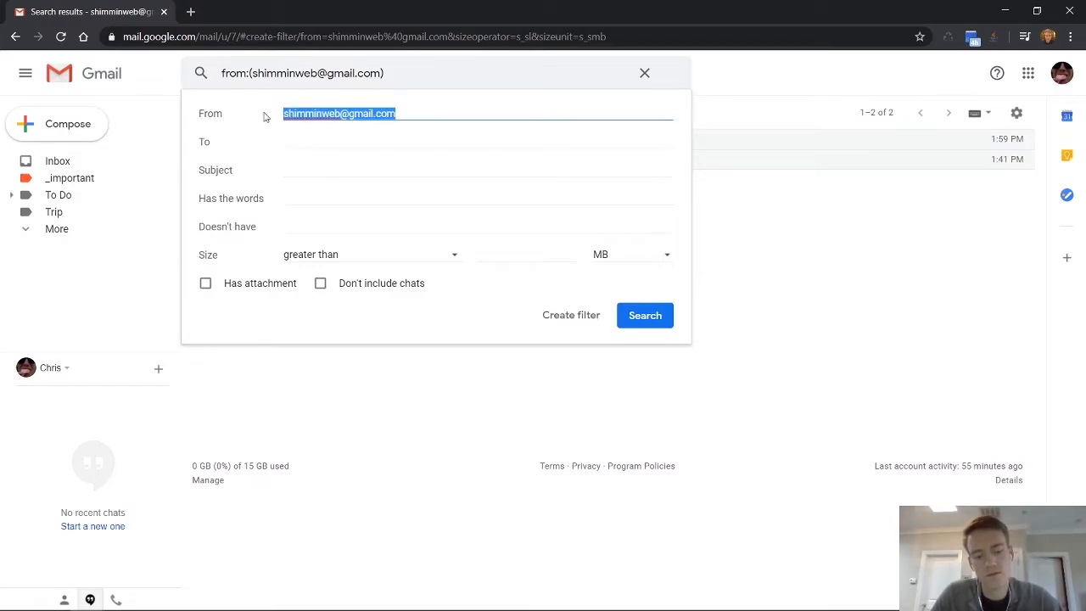
{"action": "key", "text": "BackSpace"}
{"action": "left_click", "coordinate": [334, 141]}
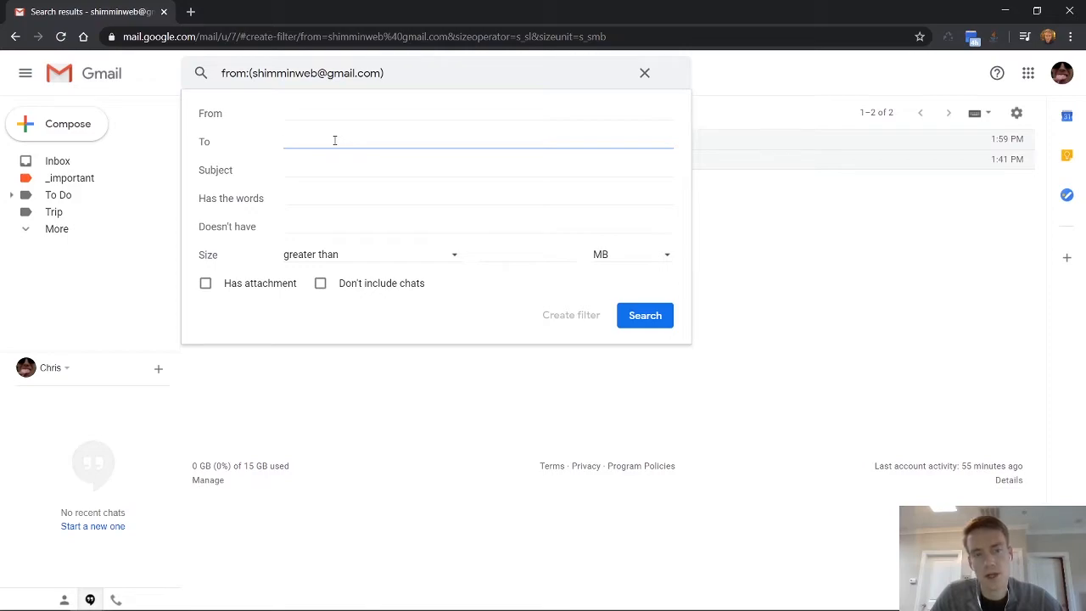
{"action": "key", "text": "ctrl+v"}
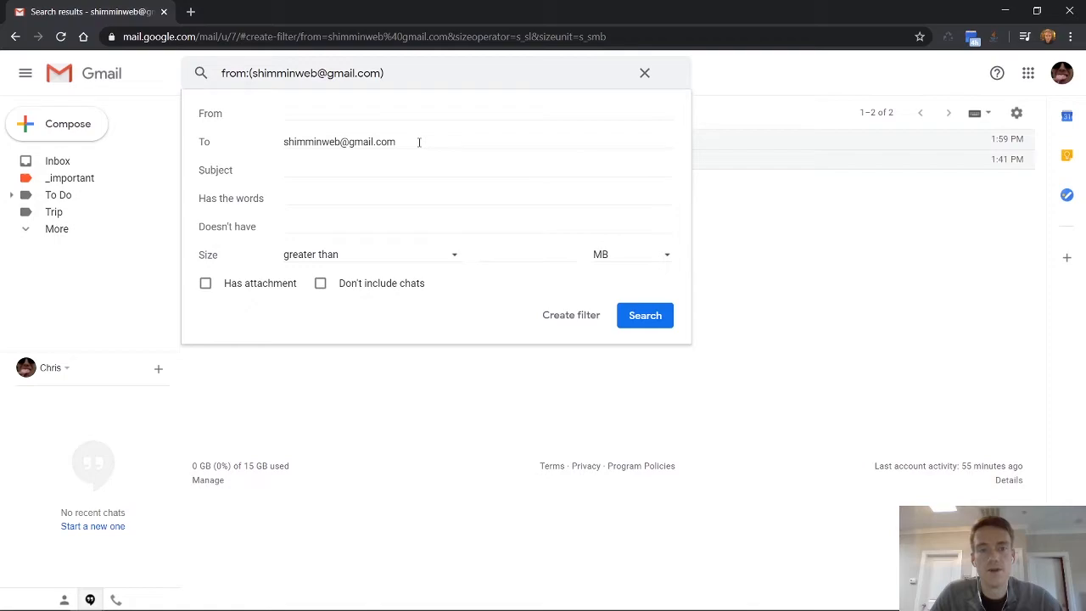
{"action": "left_click_drag", "start_coordinate": [418, 141], "coordinate": [291, 150]}
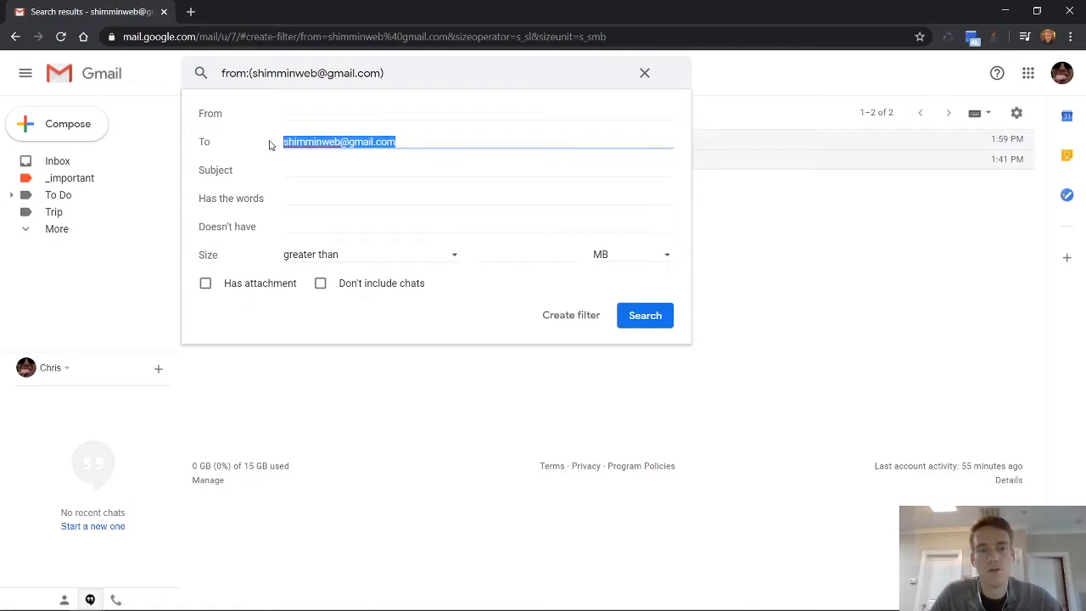
{"action": "left_click", "coordinate": [294, 140]}
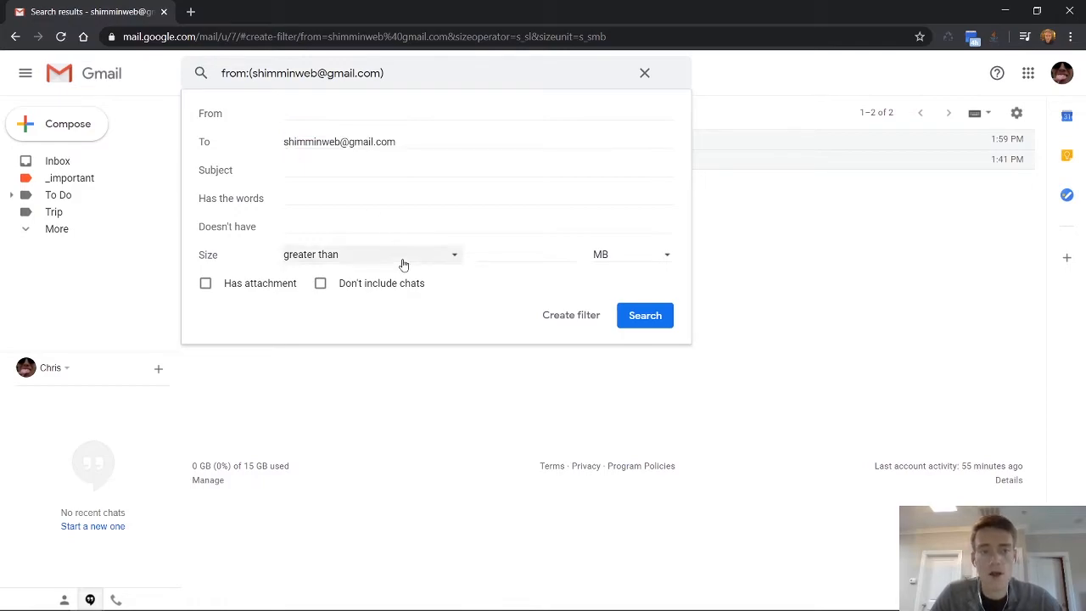
Set the filter to forward to the verified address, star, mark important and categorize as Primary.
{"action": "left_click", "coordinate": [575, 316]}
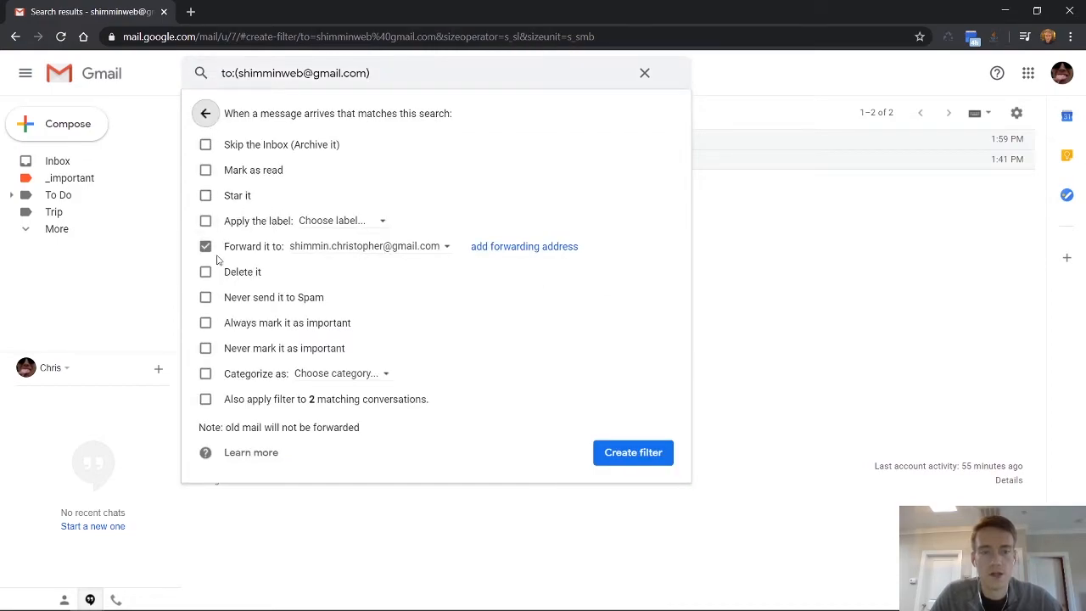
{"action": "left_click", "coordinate": [333, 247]}
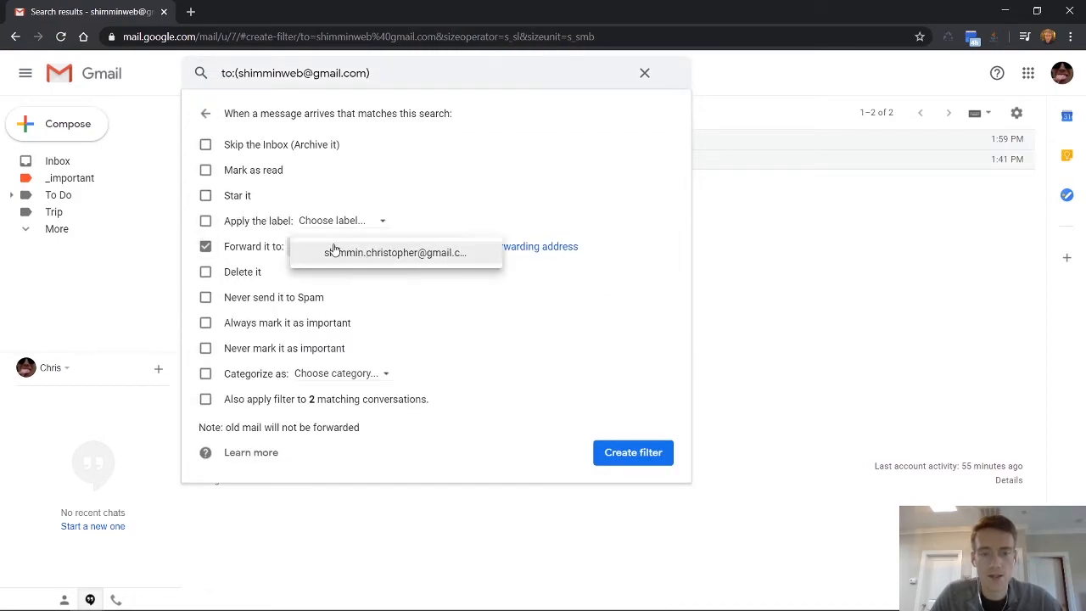
{"action": "left_click", "coordinate": [342, 254]}
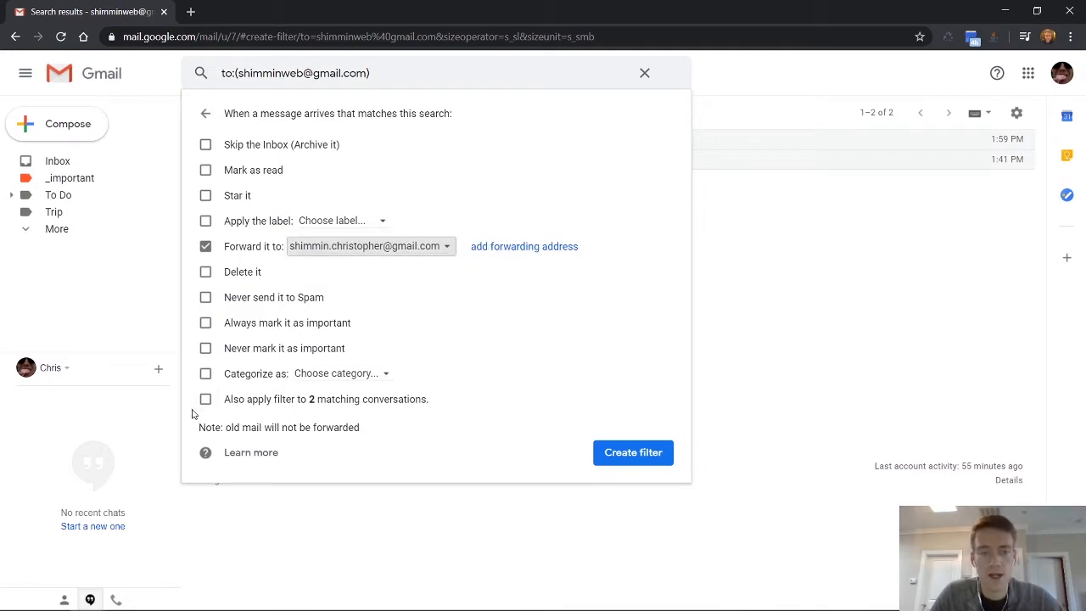
{"action": "left_click", "coordinate": [206, 298]}
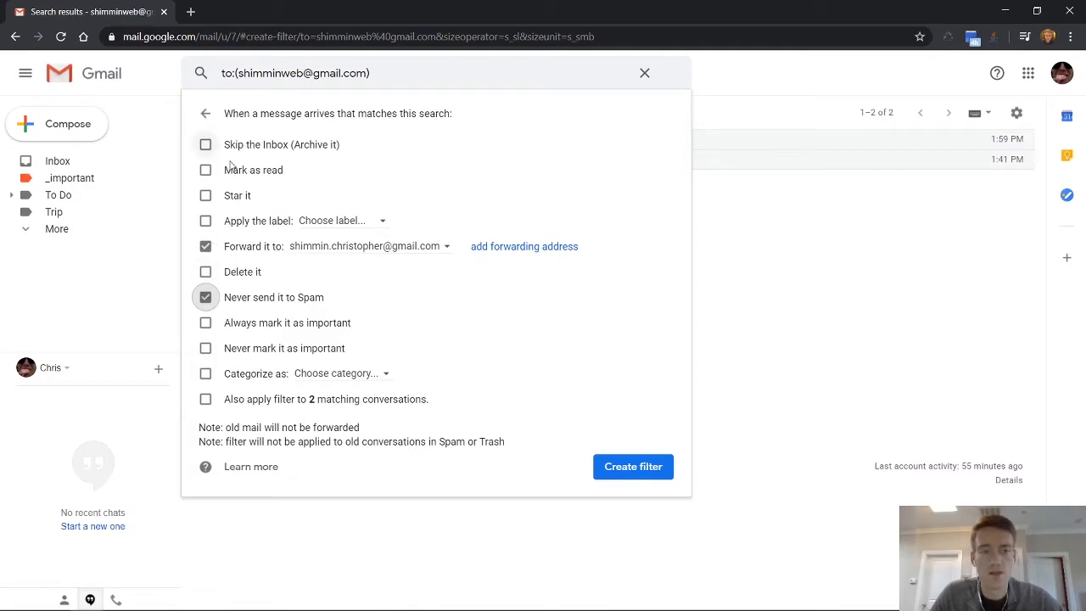
{"action": "left_click", "coordinate": [206, 197]}
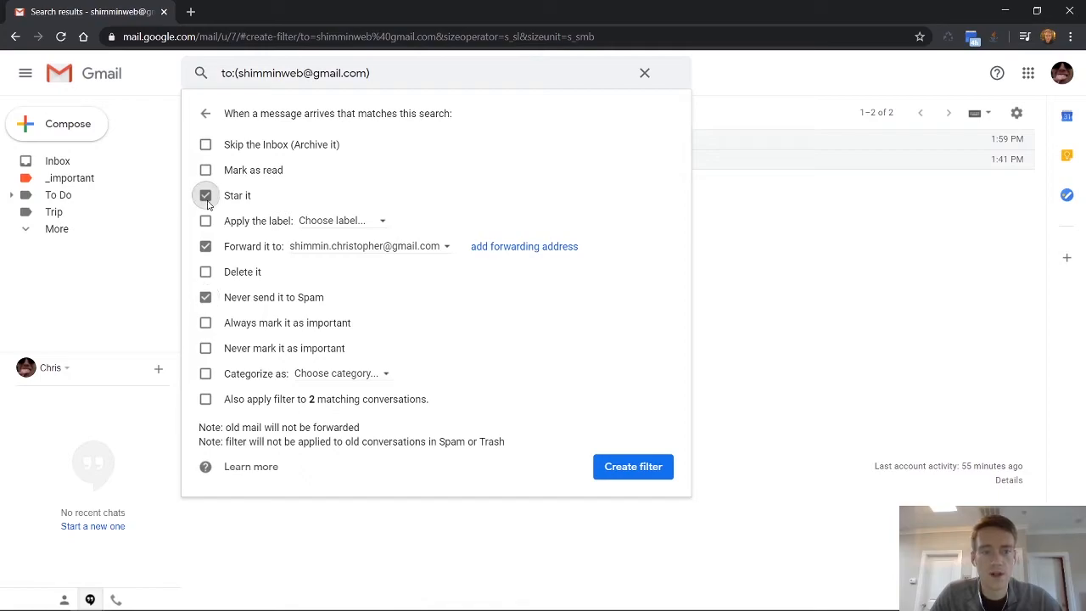
{"action": "left_click", "coordinate": [205, 326]}
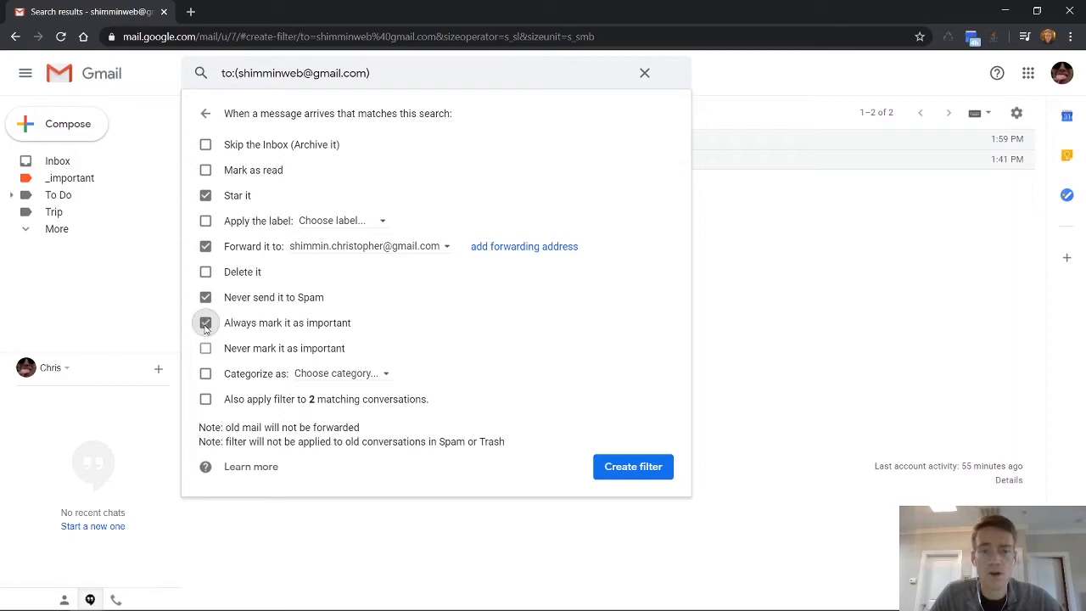
{"action": "left_click", "coordinate": [336, 379]}
{"action": "left_click", "coordinate": [411, 406]}
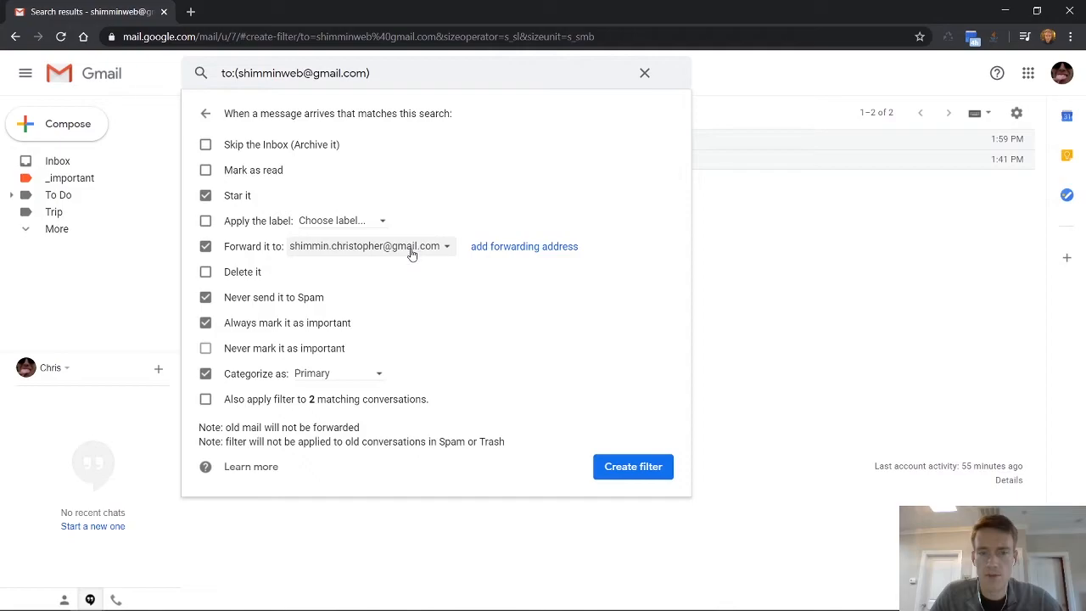
Create the filter, backing out of the spam warning to uncheck Never send it to Spam.
{"action": "left_click", "coordinate": [635, 469]}
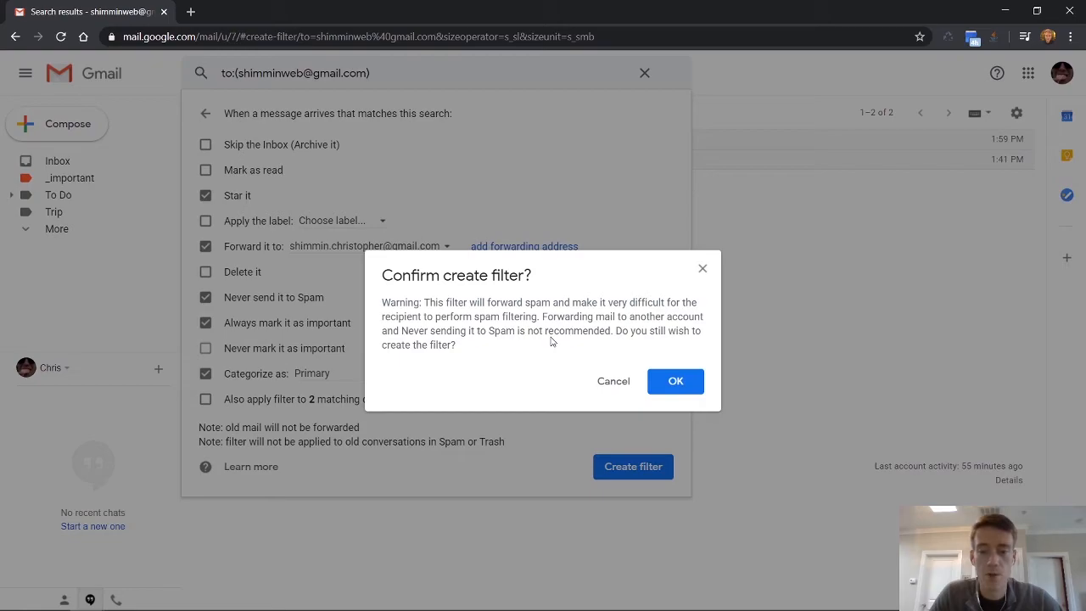
{"action": "left_click", "coordinate": [616, 387]}
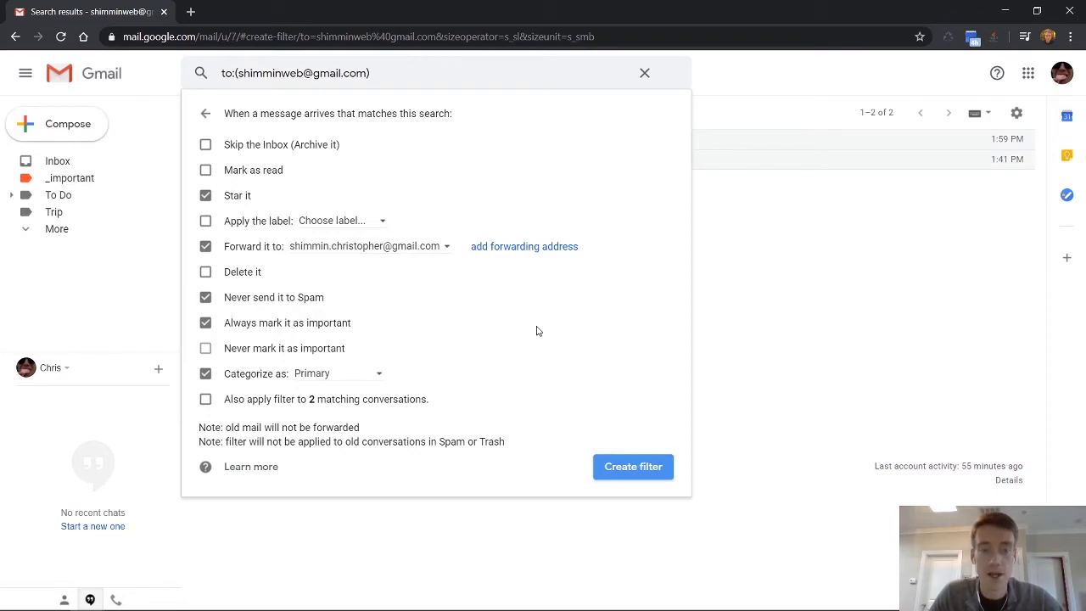
{"action": "left_click", "coordinate": [206, 297]}
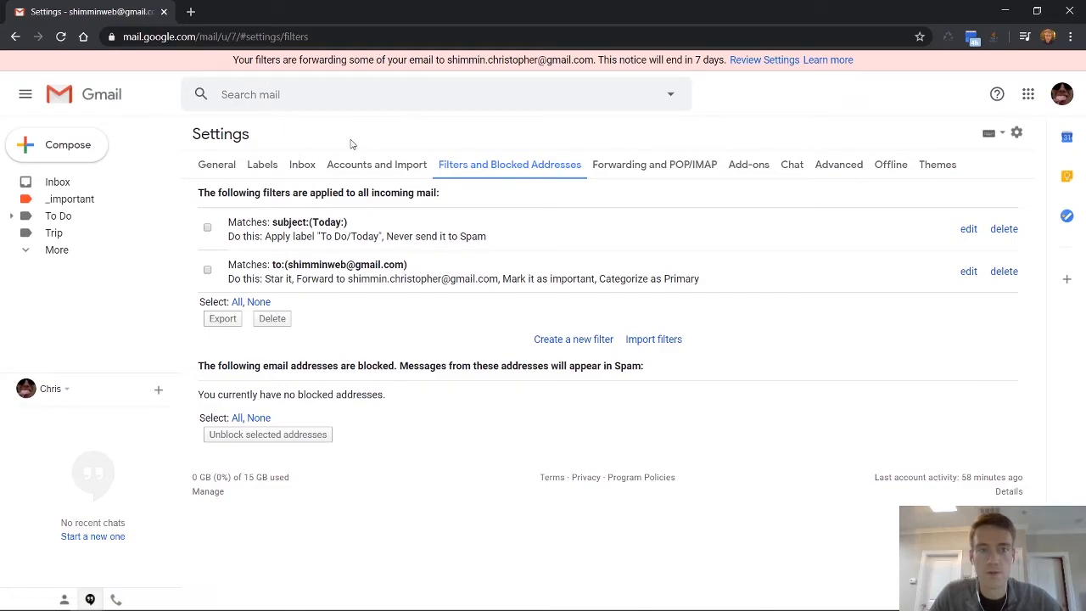
Send yourself a test message with subject and body 'it help'.
{"action": "left_click", "coordinate": [218, 168]}
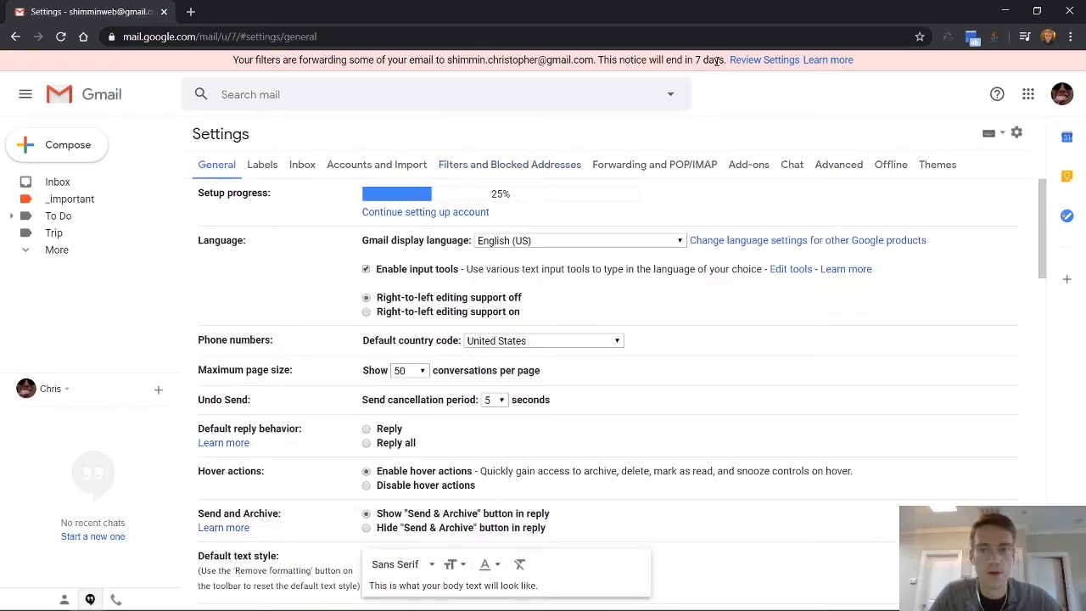
{"action": "left_click", "coordinate": [53, 181]}
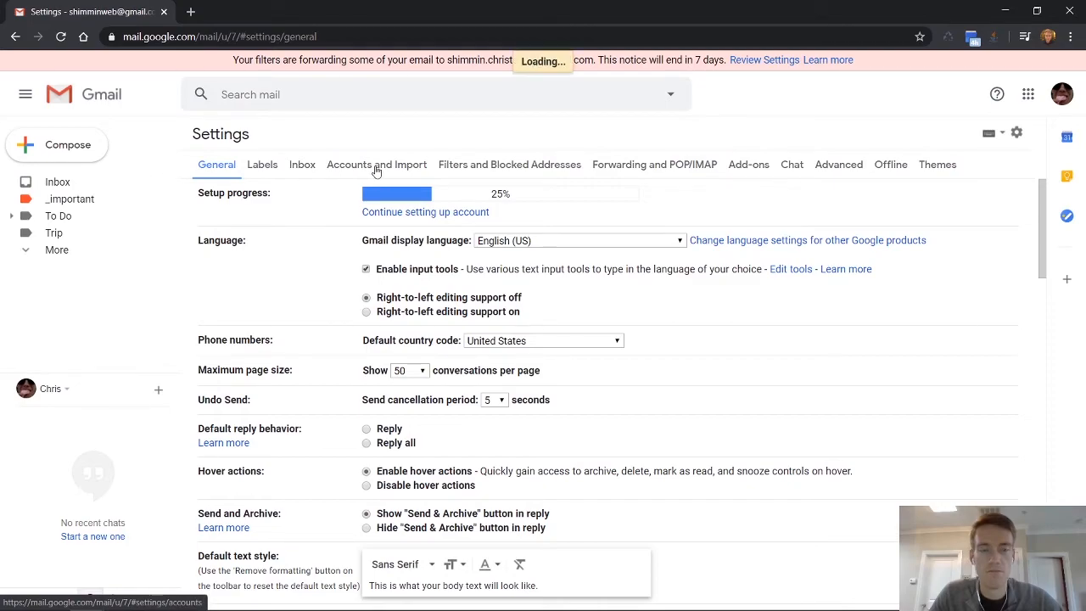
{"action": "left_click", "coordinate": [26, 154]}
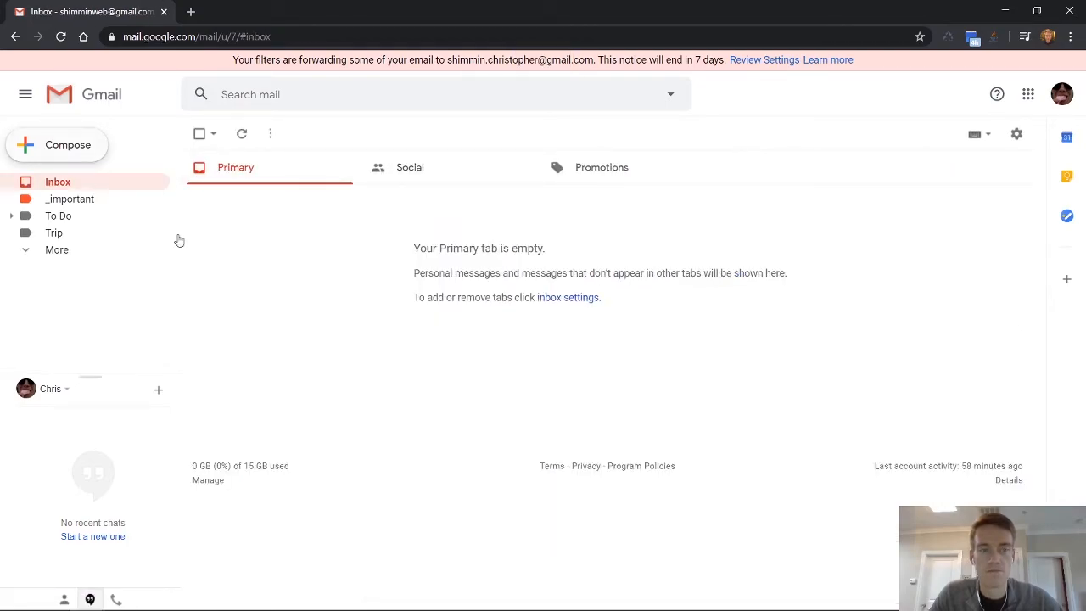
{"action": "type", "text": "shi"}
{"action": "key", "text": "Return"}
{"action": "left_click", "coordinate": [697, 273]}
{"action": "type", "text": "it"}
{"action": "key", "text": "Tab"}
{"action": "type", "text": "it help"}
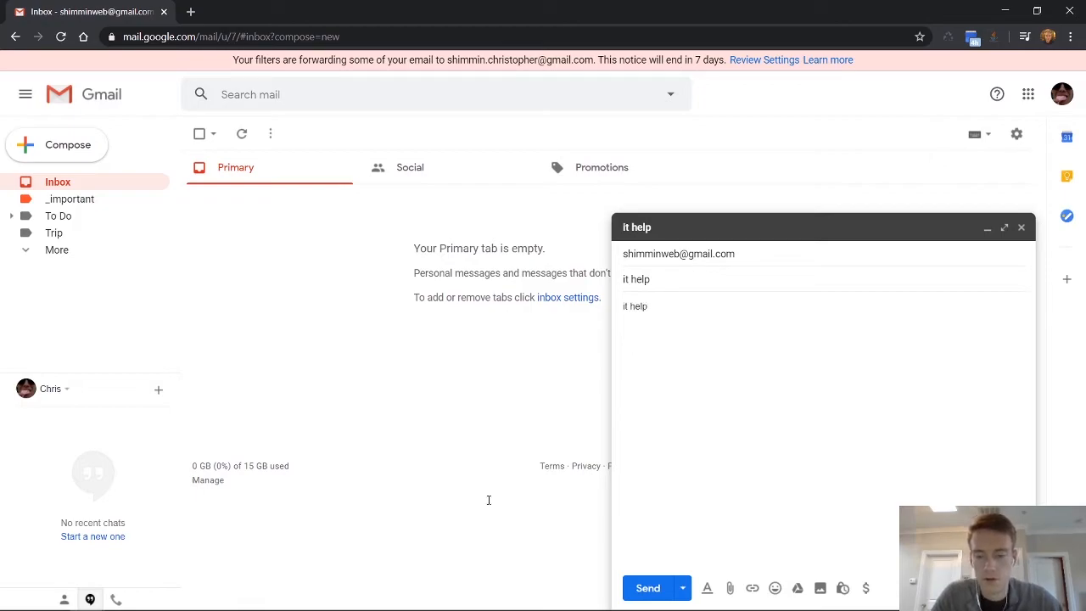
{"action": "left_click", "coordinate": [646, 587]}
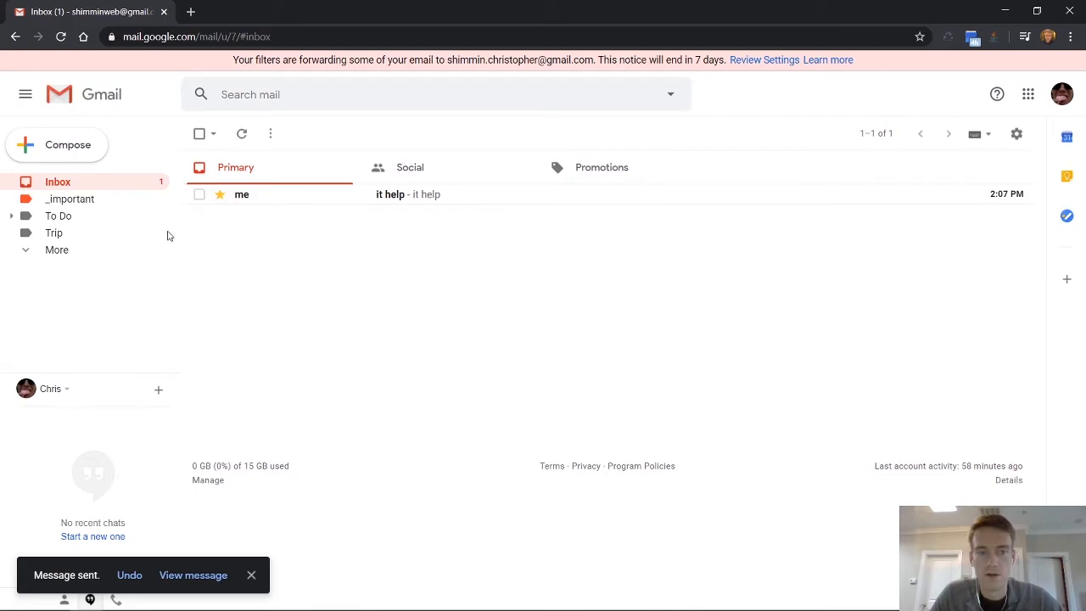
Look in the Important folder, then return to the inbox.
{"action": "left_click", "coordinate": [76, 251]}
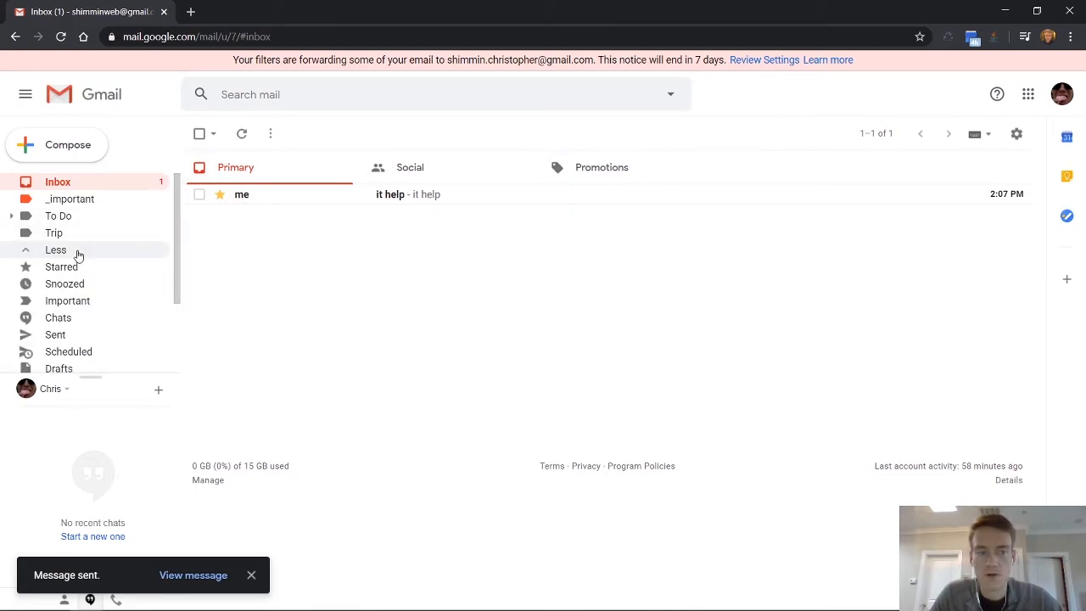
{"action": "left_click", "coordinate": [82, 304]}
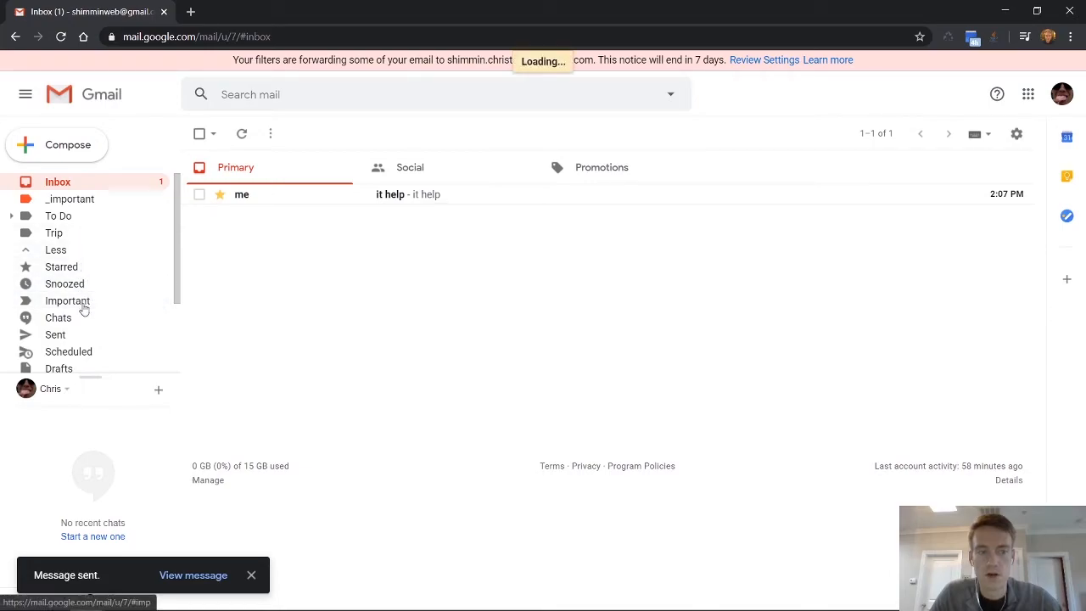
{"action": "left_click", "coordinate": [63, 181]}
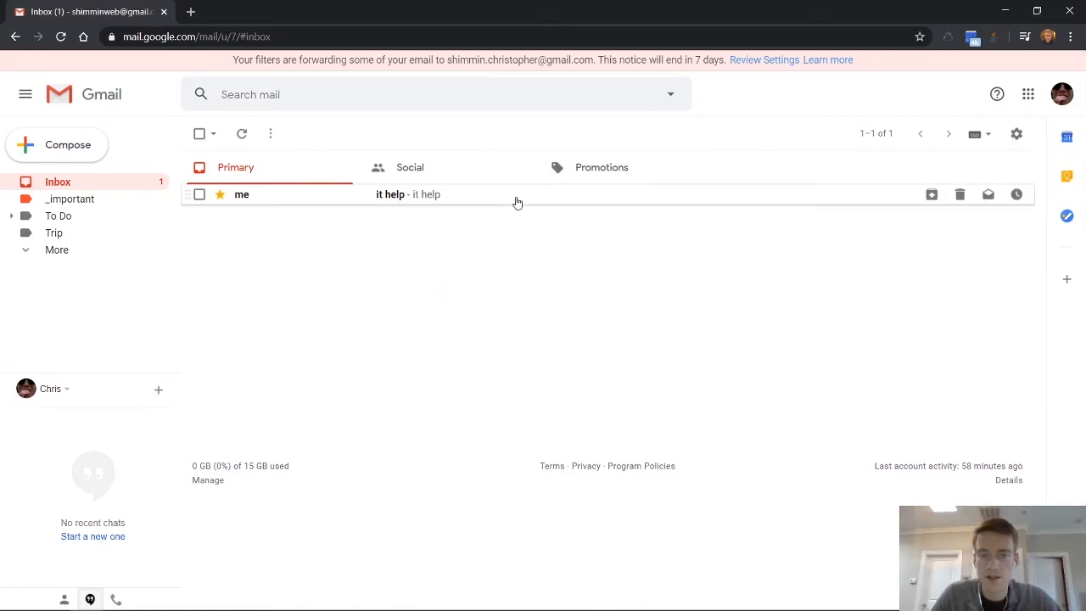
Open the Filters and Blocked Addresses settings listing the forwarding test filter.
{"action": "left_click", "coordinate": [1018, 133]}
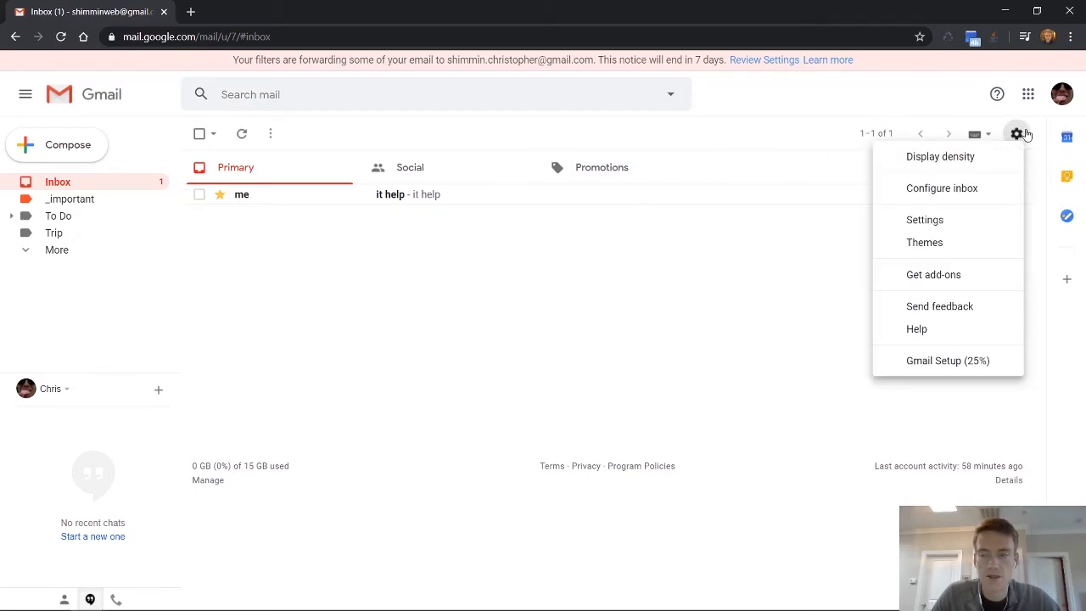
{"action": "left_click", "coordinate": [963, 222]}
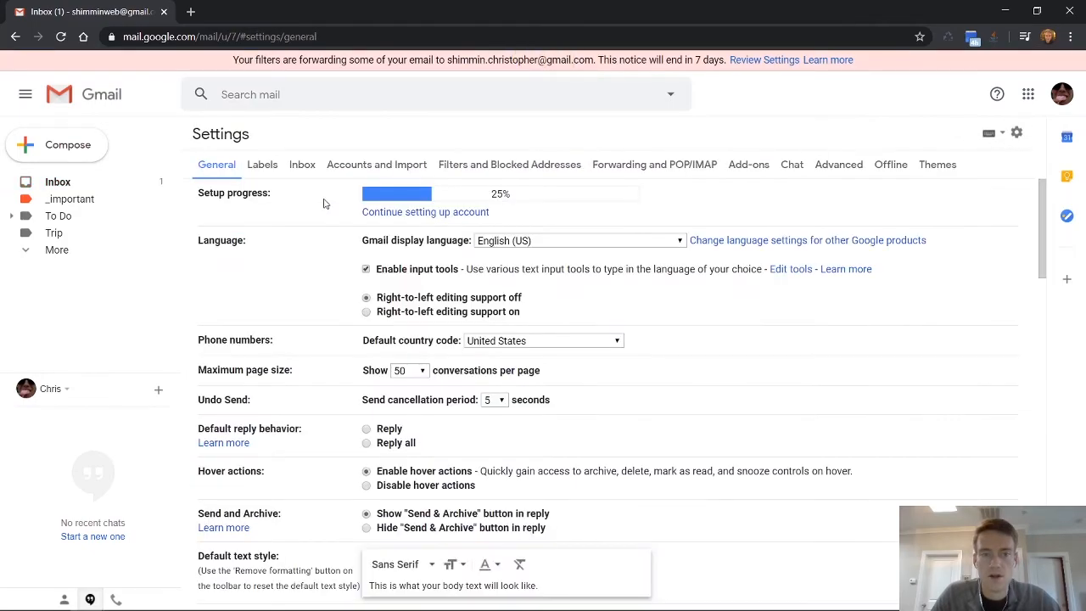
{"action": "left_click", "coordinate": [500, 164]}
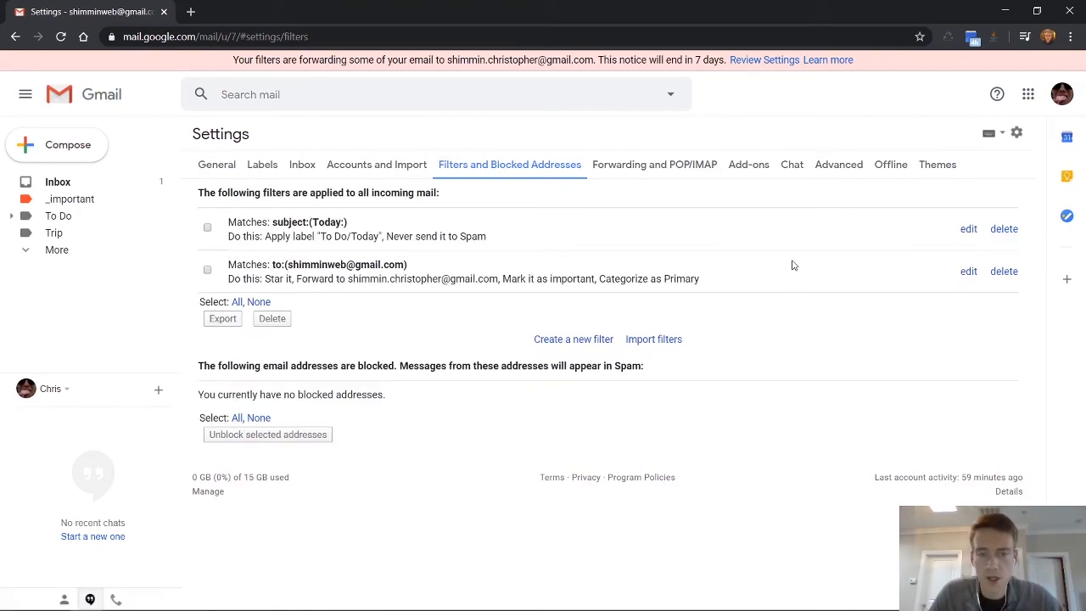
{"action": "left_click", "coordinate": [1003, 271]}
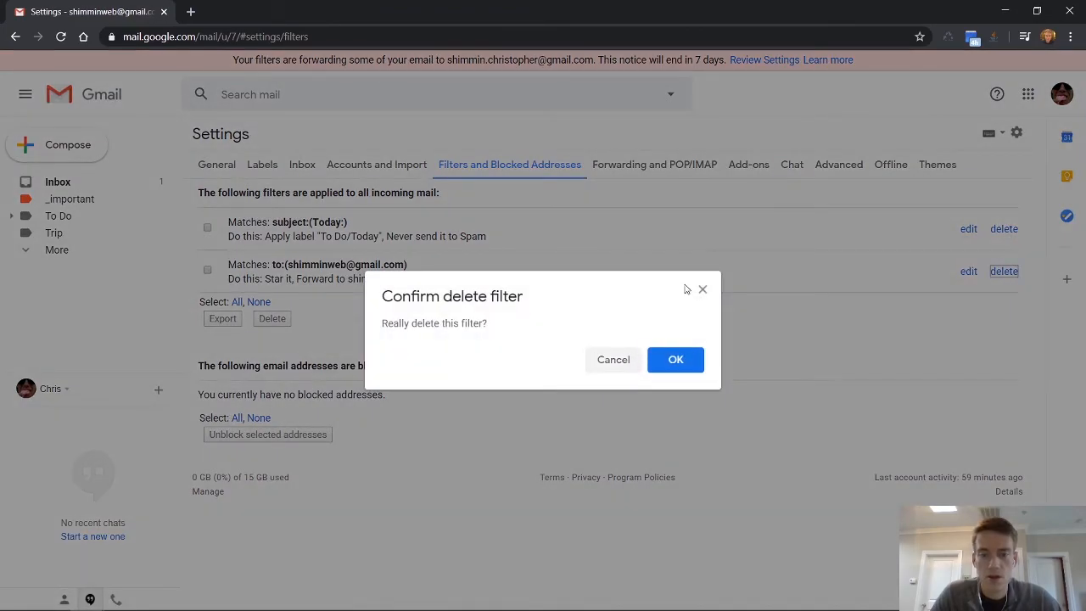
{"action": "left_click", "coordinate": [703, 290]}
{"action": "left_click", "coordinate": [662, 166]}
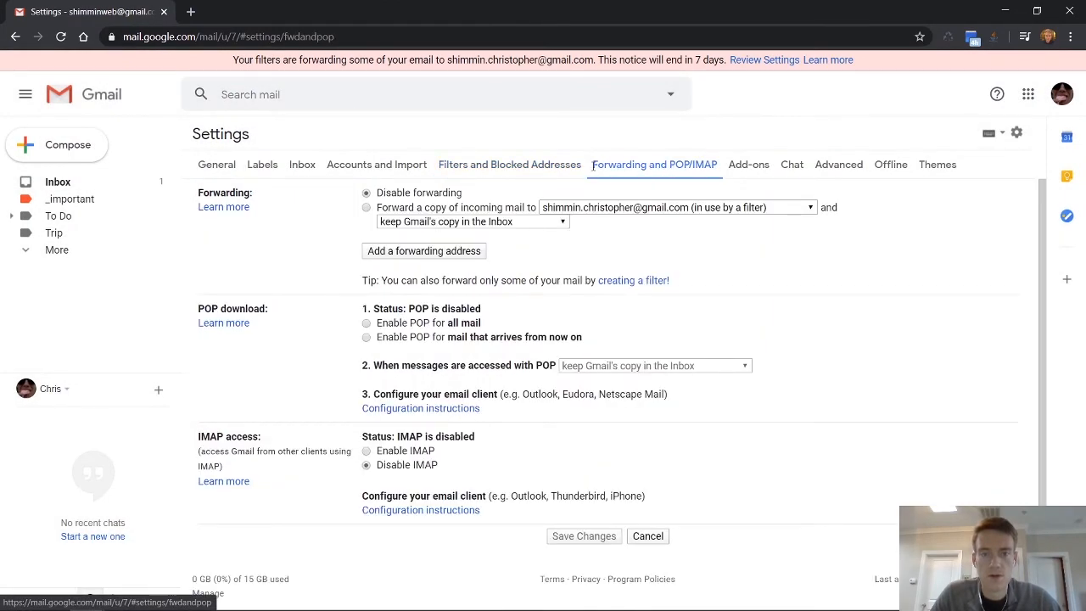
{"action": "left_click", "coordinate": [557, 165]}
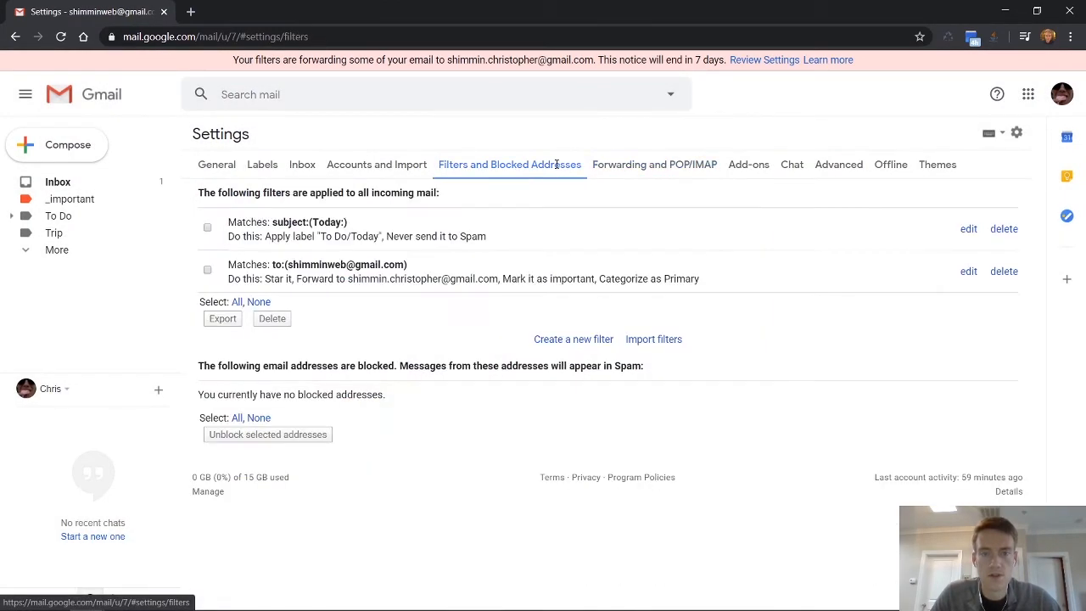
Delete the second, forwarding test filter and confirm with OK.
{"action": "left_click", "coordinate": [1004, 272]}
{"action": "left_click", "coordinate": [684, 355]}
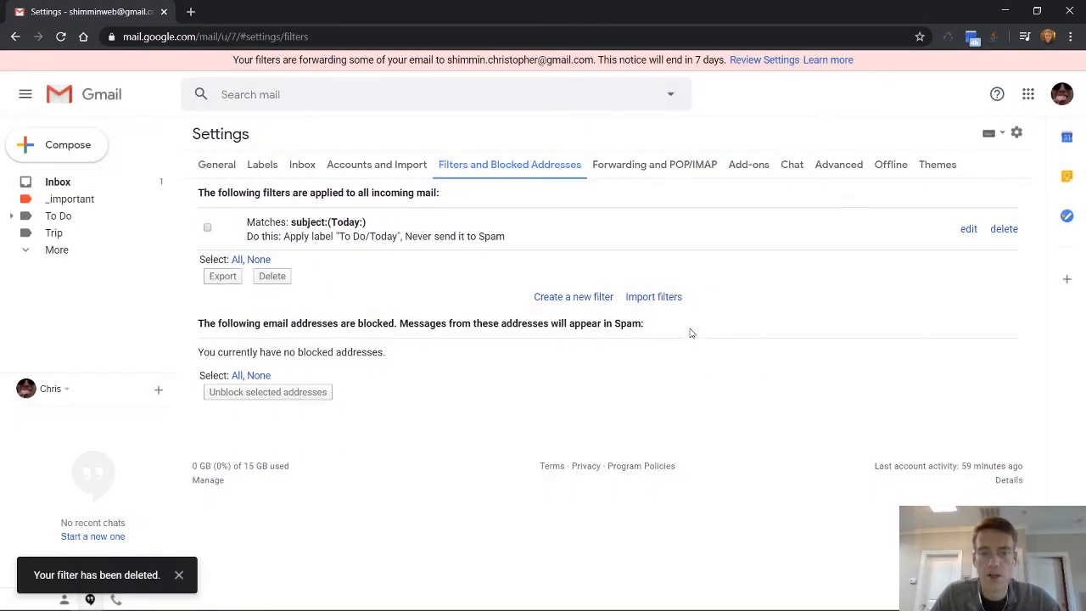
{"action": "left_click", "coordinate": [640, 170]}
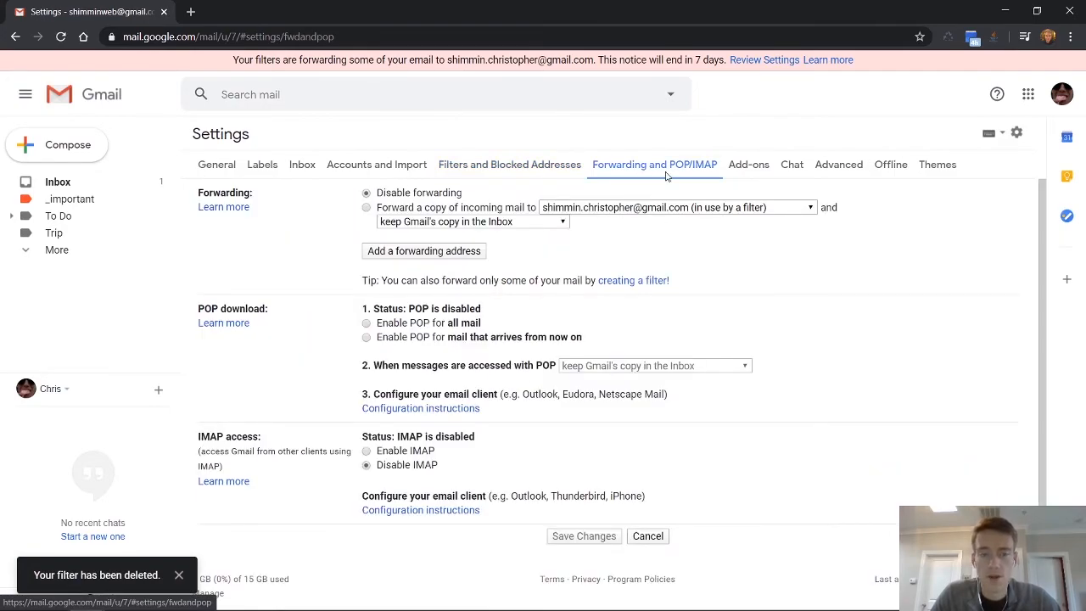
Select Forward a copy of incoming mail, leaving Gmail's own-copy option unchanged.
{"action": "left_click", "coordinate": [366, 208]}
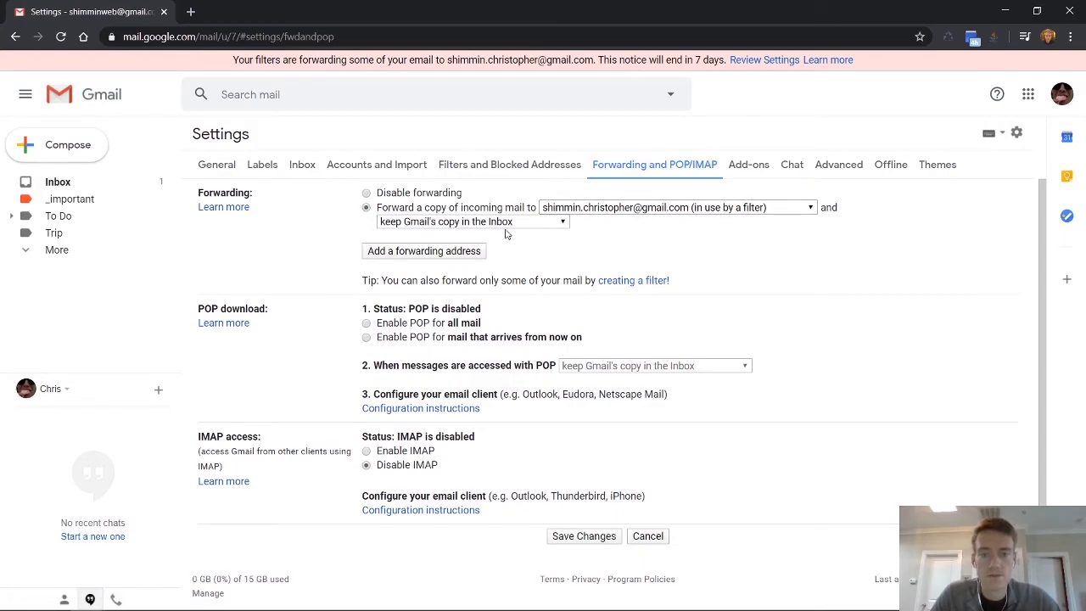
{"action": "left_click", "coordinate": [527, 222]}
{"action": "left_click", "coordinate": [700, 254]}
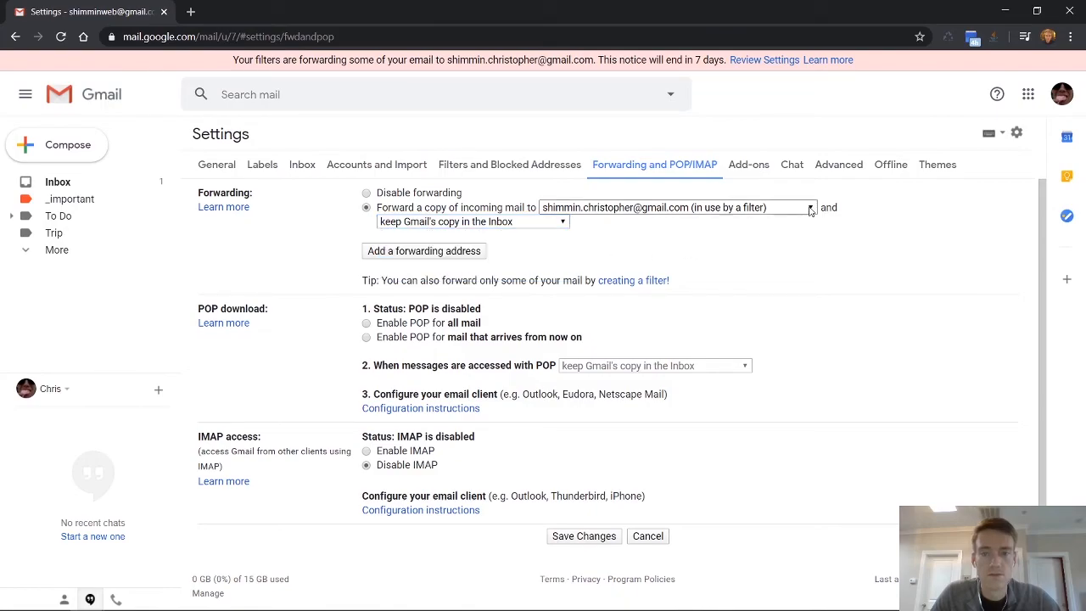
{"action": "left_click", "coordinate": [806, 212]}
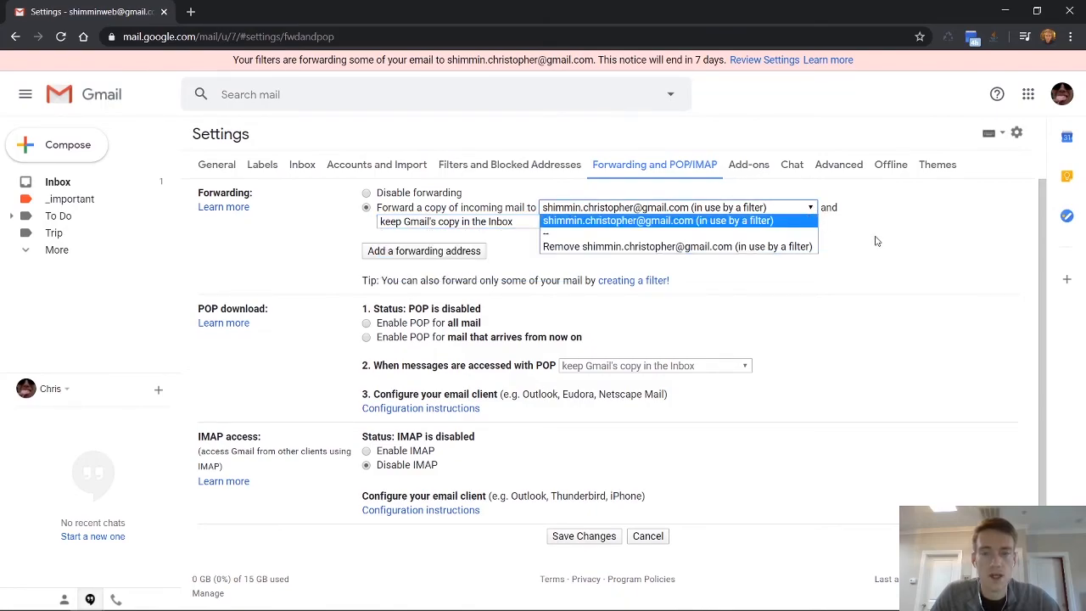
{"action": "left_click", "coordinate": [876, 241]}
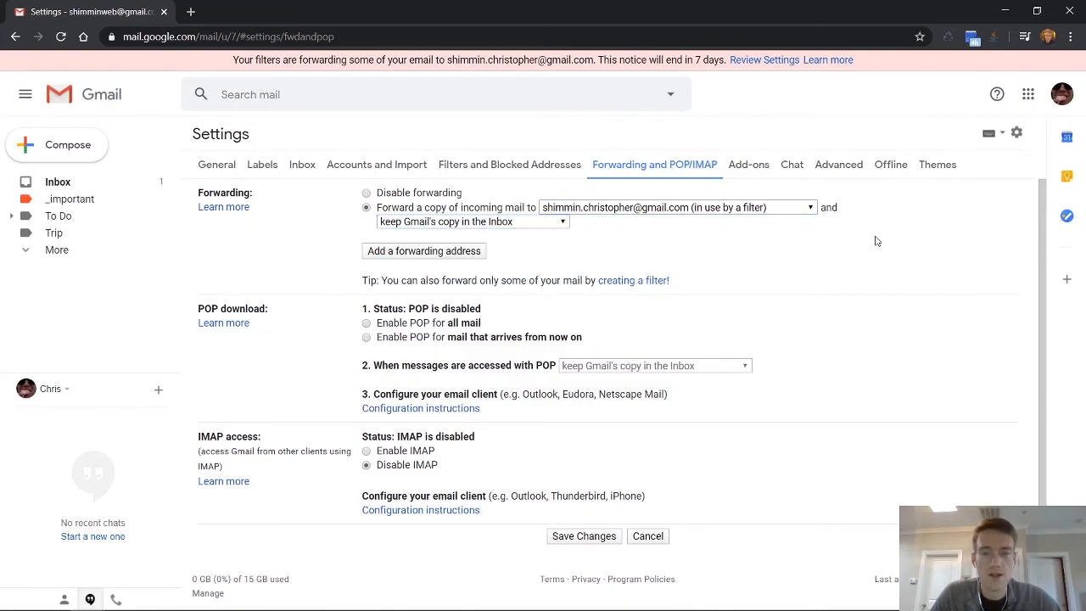
{"action": "left_click", "coordinate": [692, 211]}
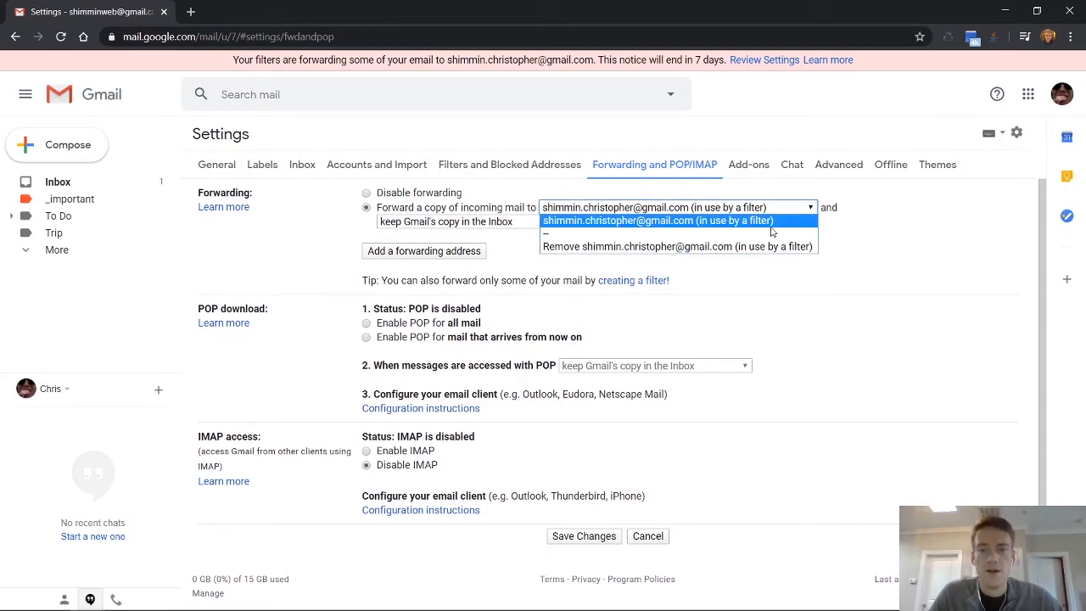
{"action": "left_click", "coordinate": [882, 237]}
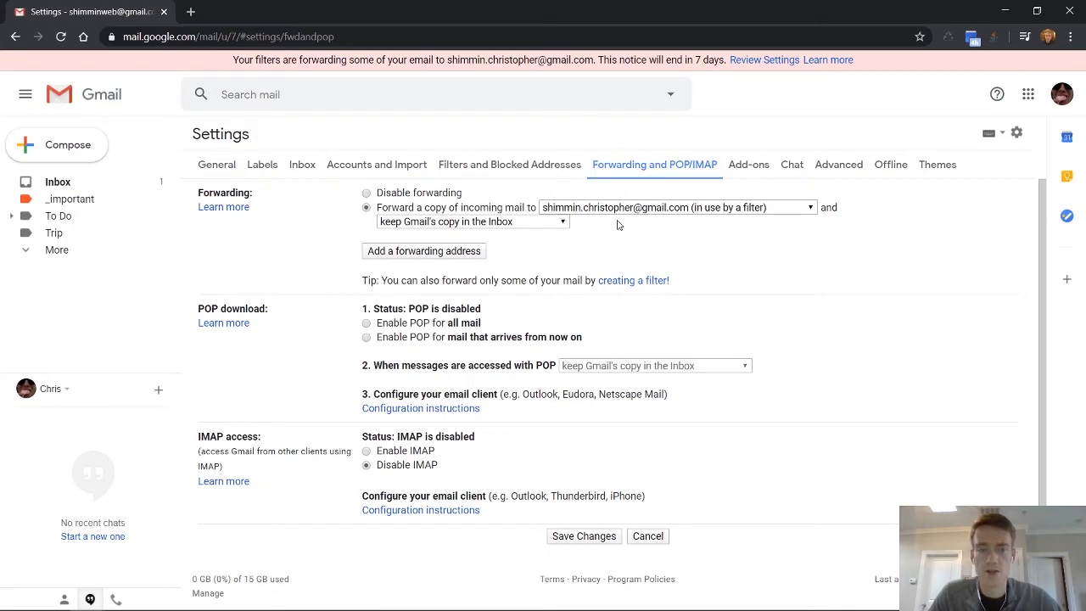
Remove the current forwarding address and bring up the prompt to add a new one.
{"action": "left_click", "coordinate": [586, 207]}
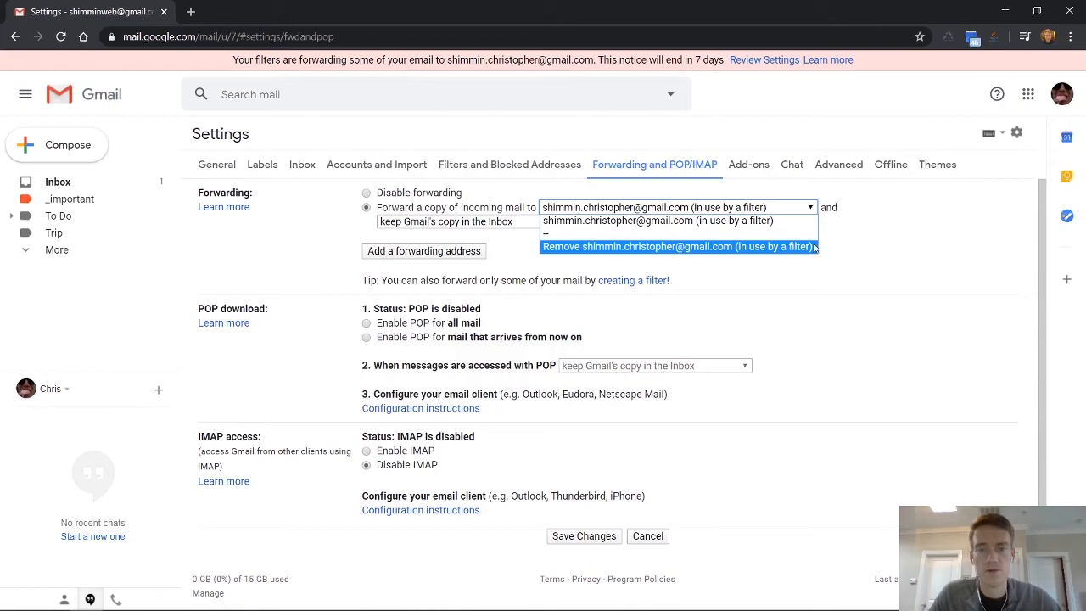
{"action": "left_click", "coordinate": [755, 246]}
{"action": "left_click", "coordinate": [694, 378]}
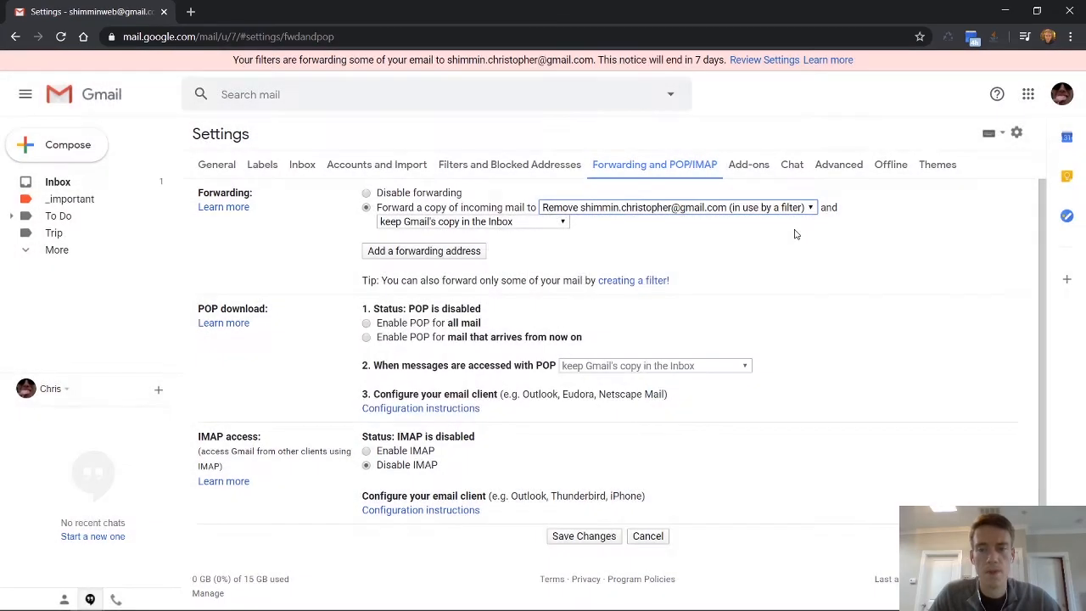
{"action": "left_click", "coordinate": [465, 178]}
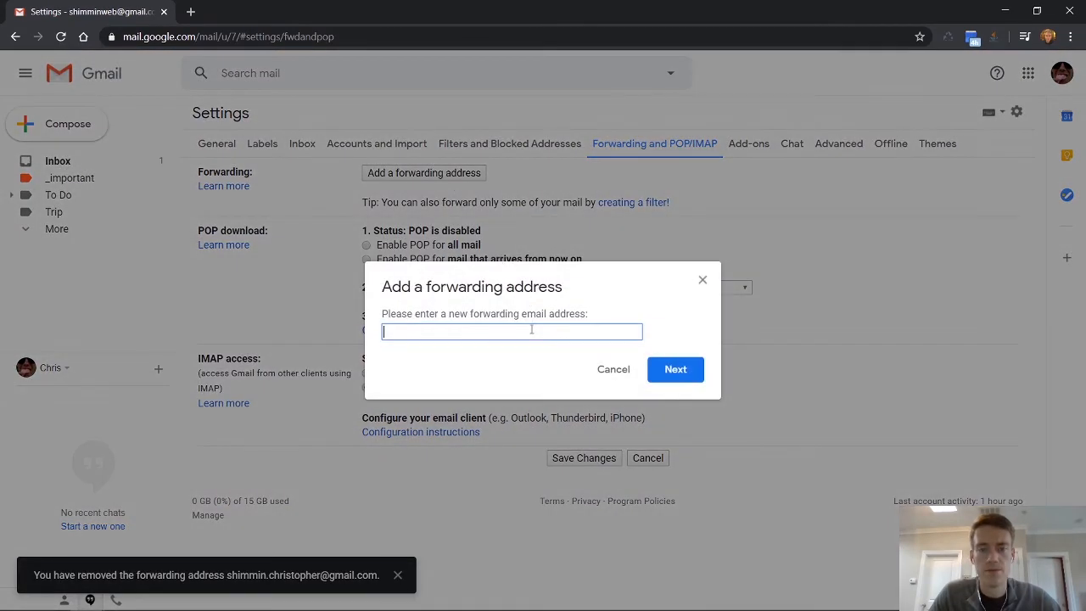
Re-add the saved forwarding address and approve forwarding mail to it.
{"action": "left_click", "coordinate": [532, 331]}
{"action": "left_click", "coordinate": [710, 164]}
{"action": "left_click", "coordinate": [539, 332]}
{"action": "type", "text": "shim"}
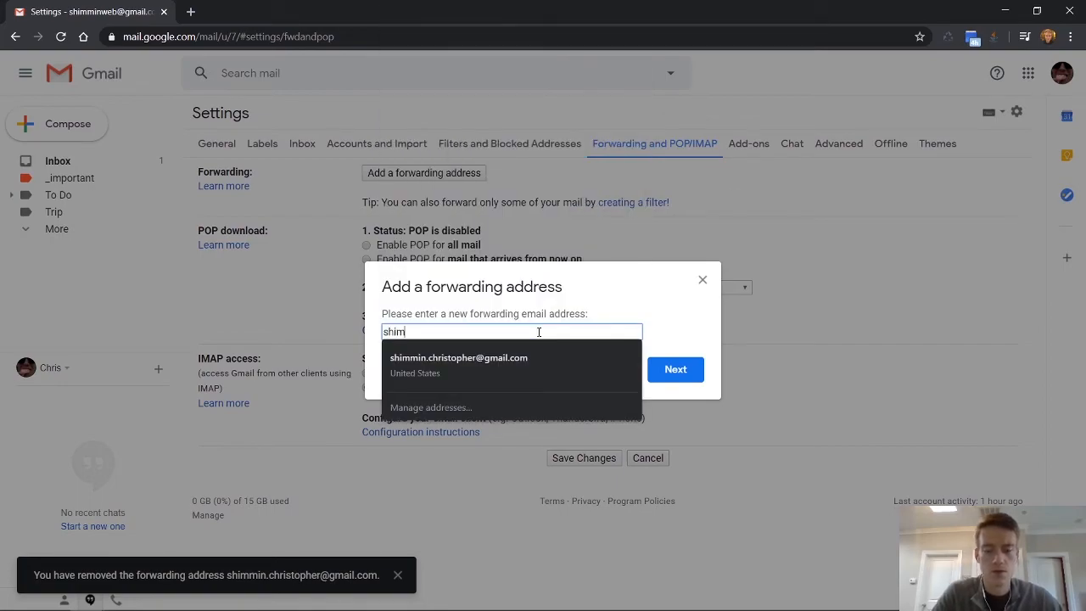
{"action": "key", "text": "Down"}
{"action": "key", "text": "Return"}
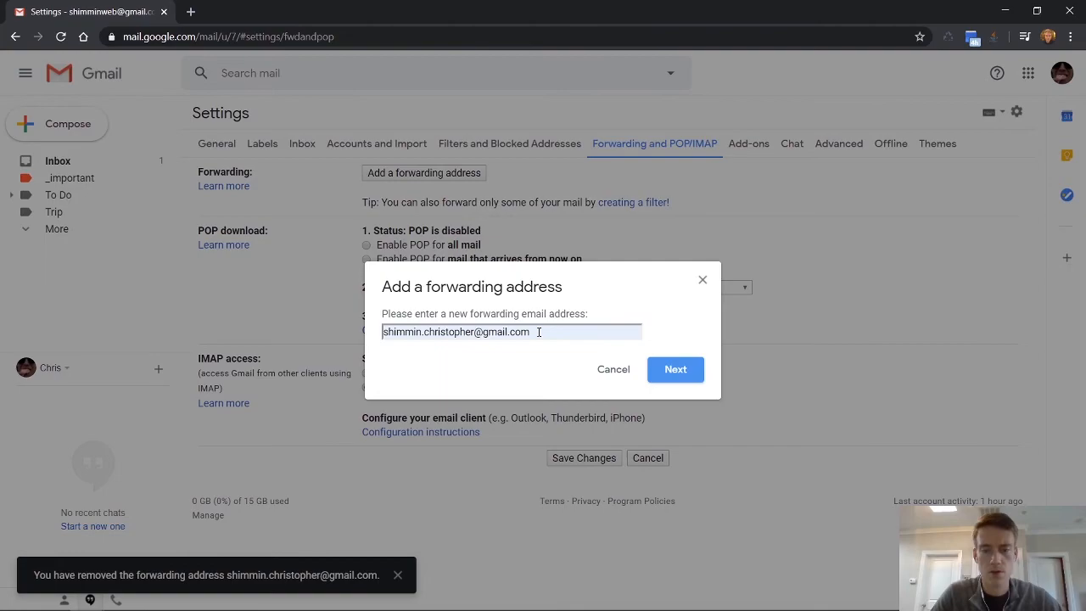
{"action": "left_click", "coordinate": [675, 369]}
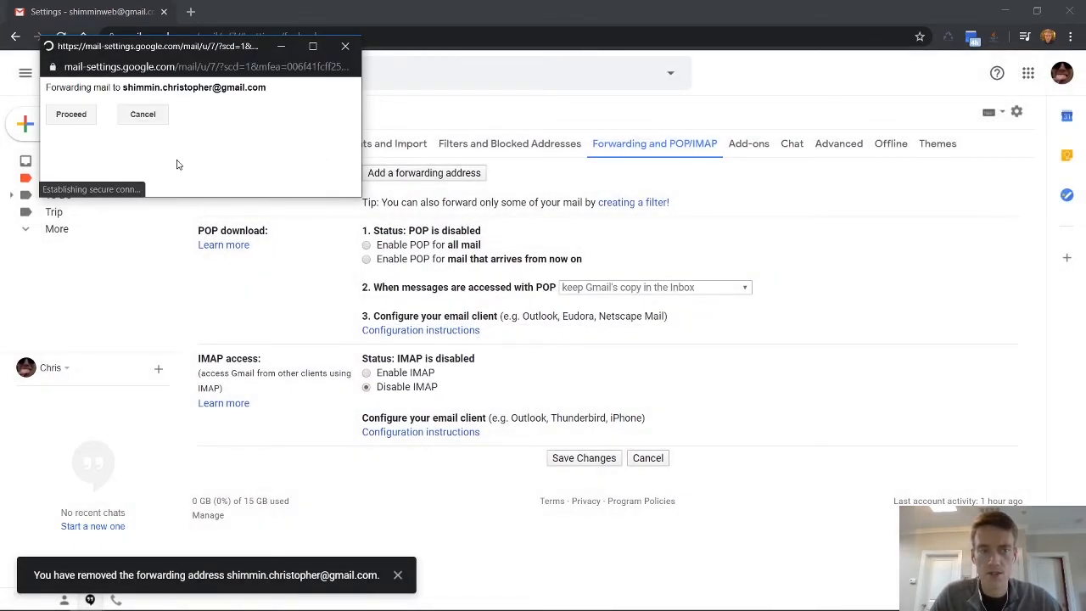
{"action": "left_click", "coordinate": [76, 114]}
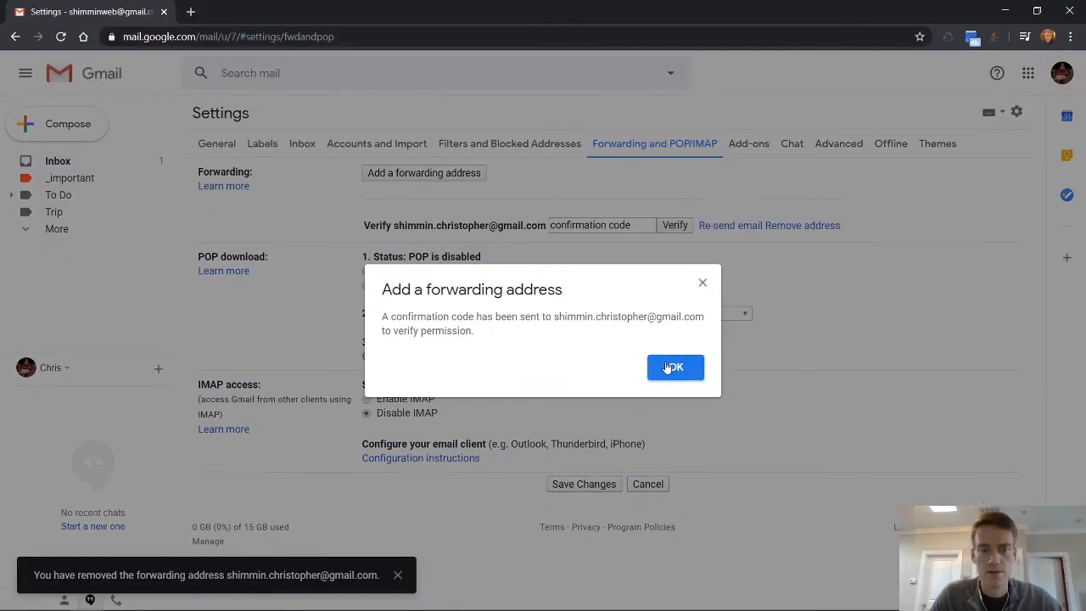
{"action": "left_click", "coordinate": [676, 366]}
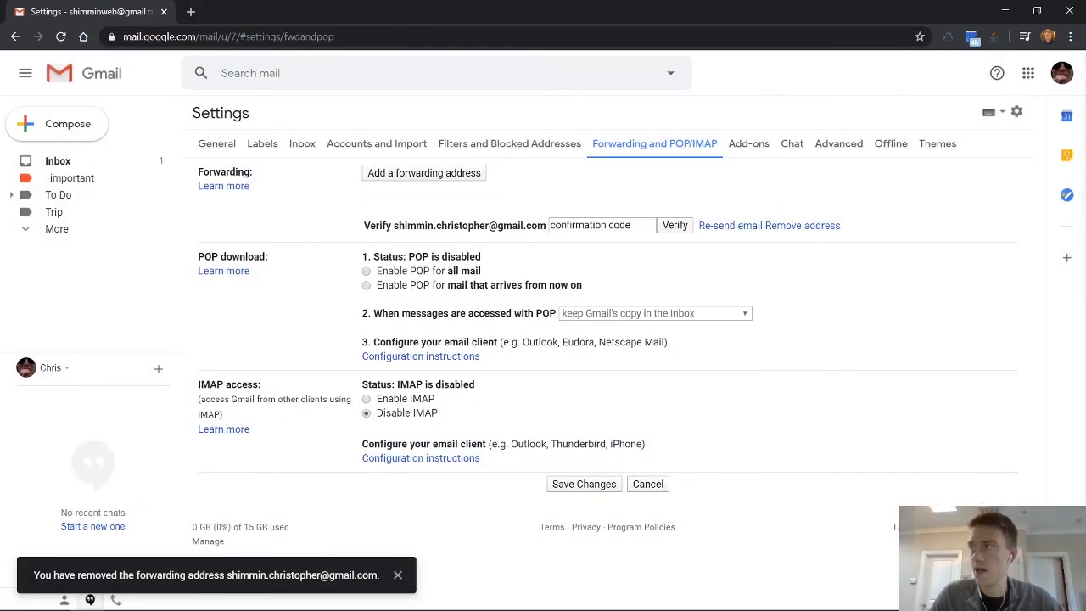
In Forwarding and POP/IMAP, paste the numeric confirmation code and verify the address.
{"action": "left_click", "coordinate": [549, 146]}
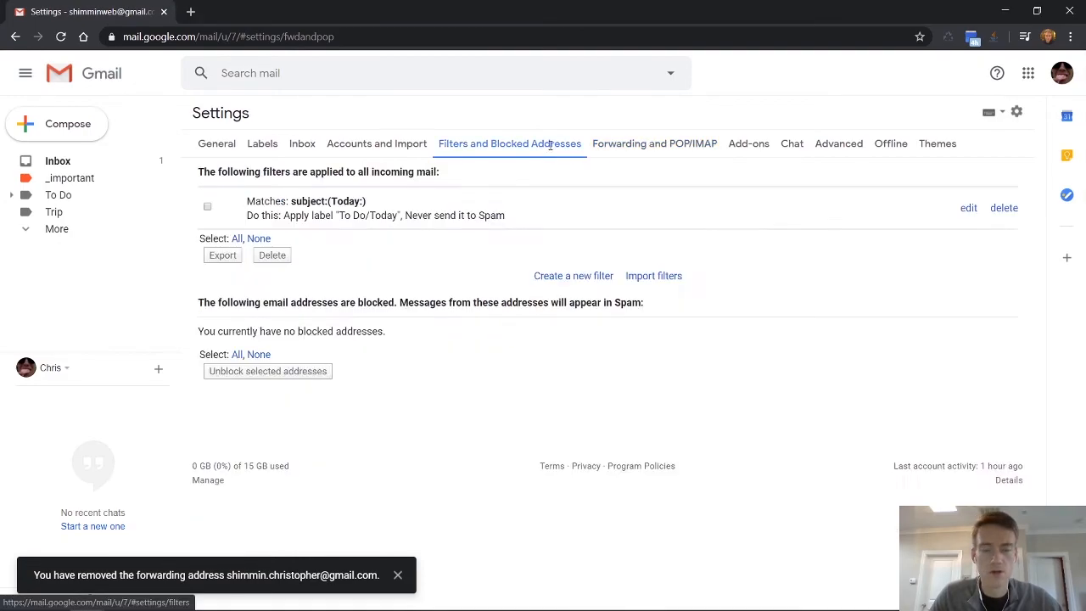
{"action": "left_click", "coordinate": [679, 146]}
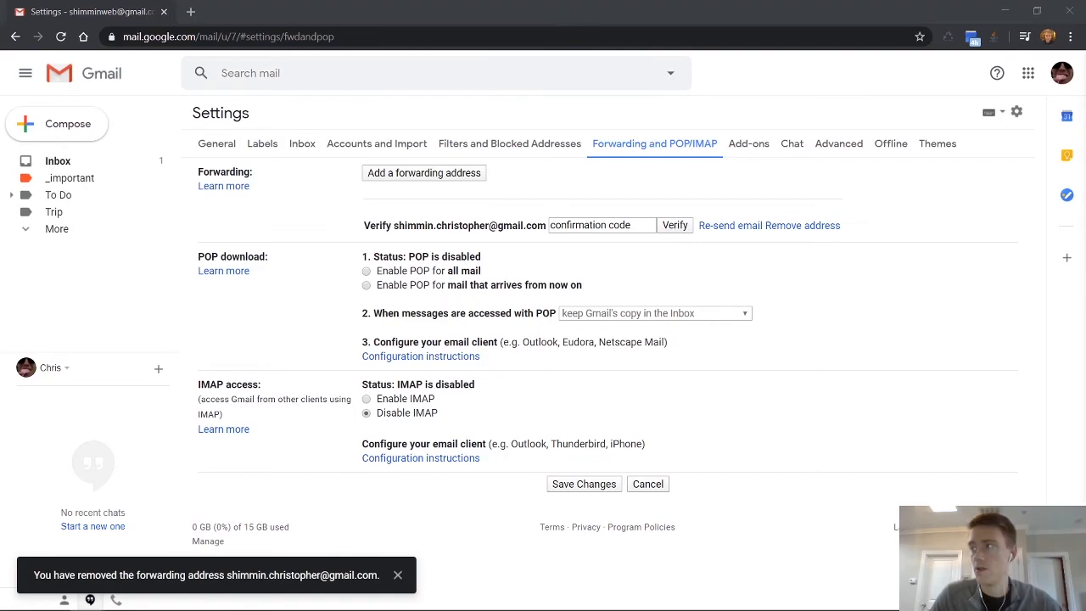
{"action": "left_click", "coordinate": [603, 227]}
{"action": "key", "text": "ctrl+v"}
{"action": "left_click", "coordinate": [674, 225]}
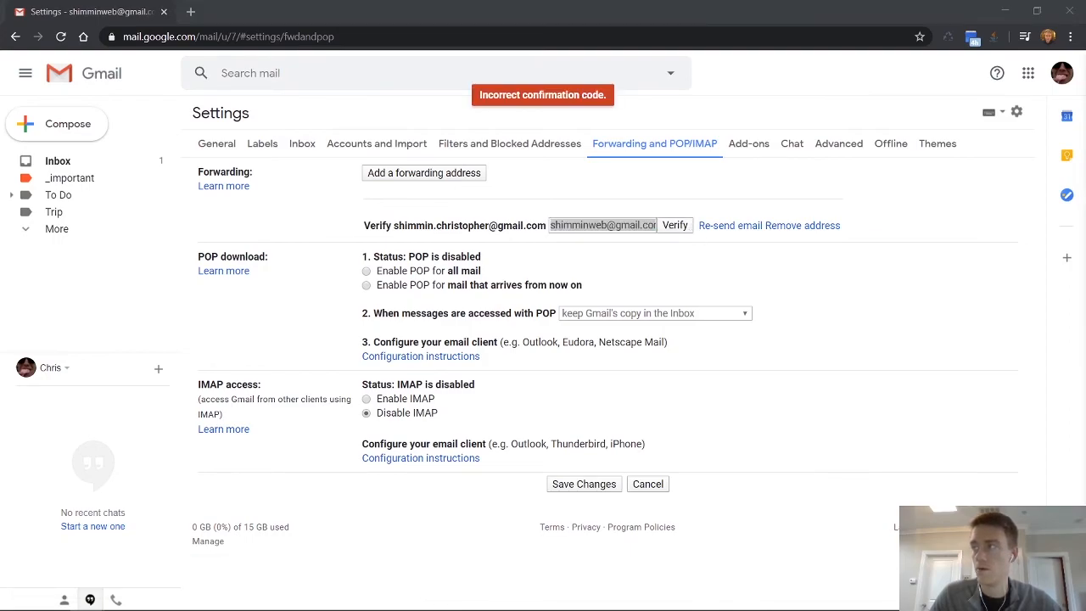
{"action": "left_click", "coordinate": [628, 225]}
{"action": "key", "text": "ctrl+a"}
{"action": "left_click", "coordinate": [674, 225]}
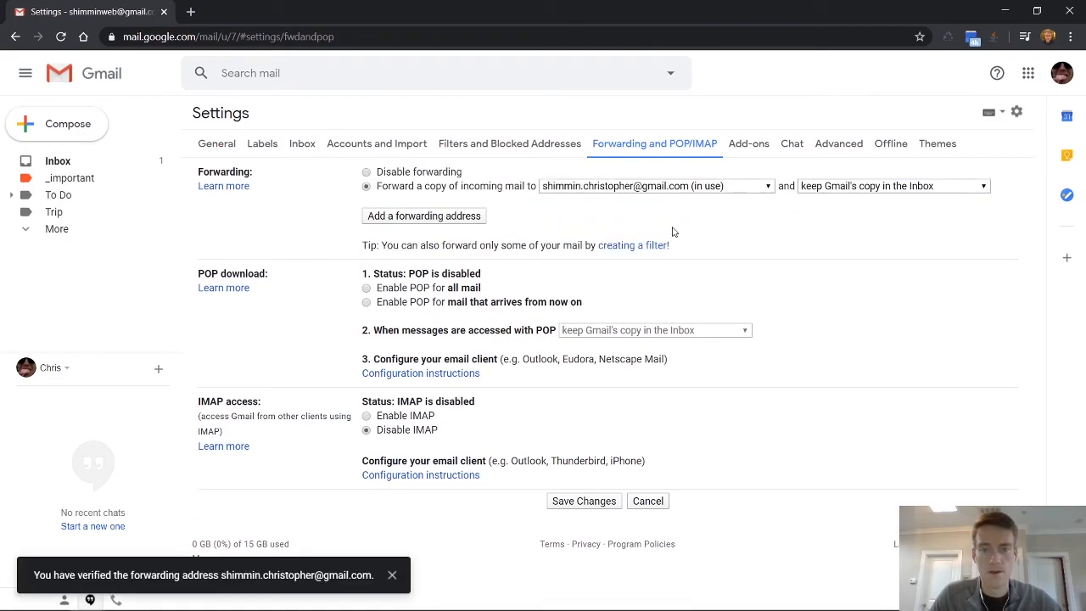
Browse the Settings tabs and cancel the discard prompt to keep the unsaved changes.
{"action": "left_click", "coordinate": [448, 140]}
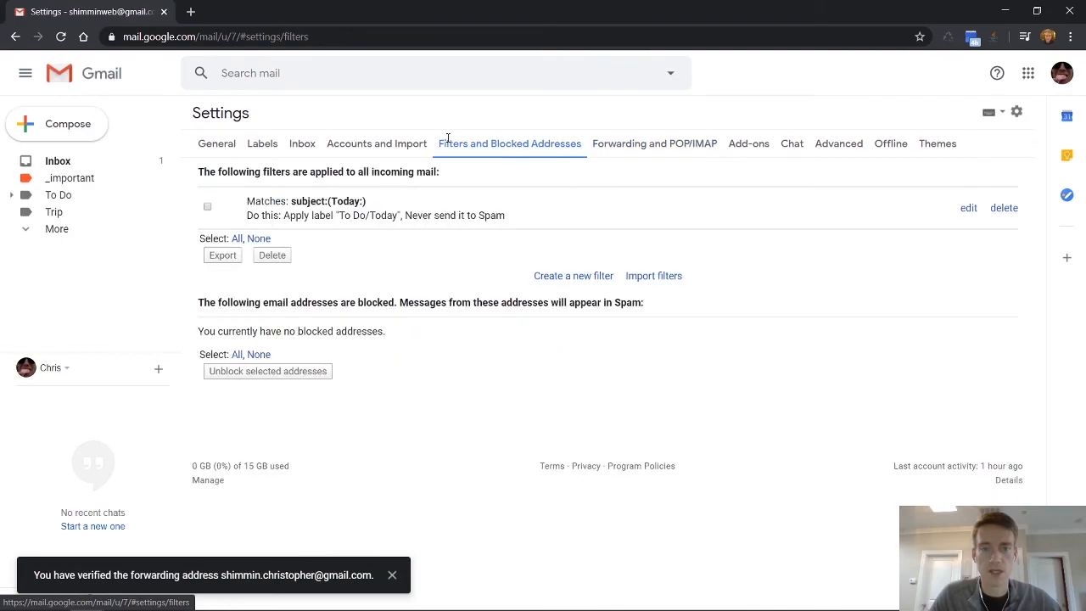
{"action": "left_click", "coordinate": [215, 144]}
{"action": "left_click", "coordinate": [81, 169]}
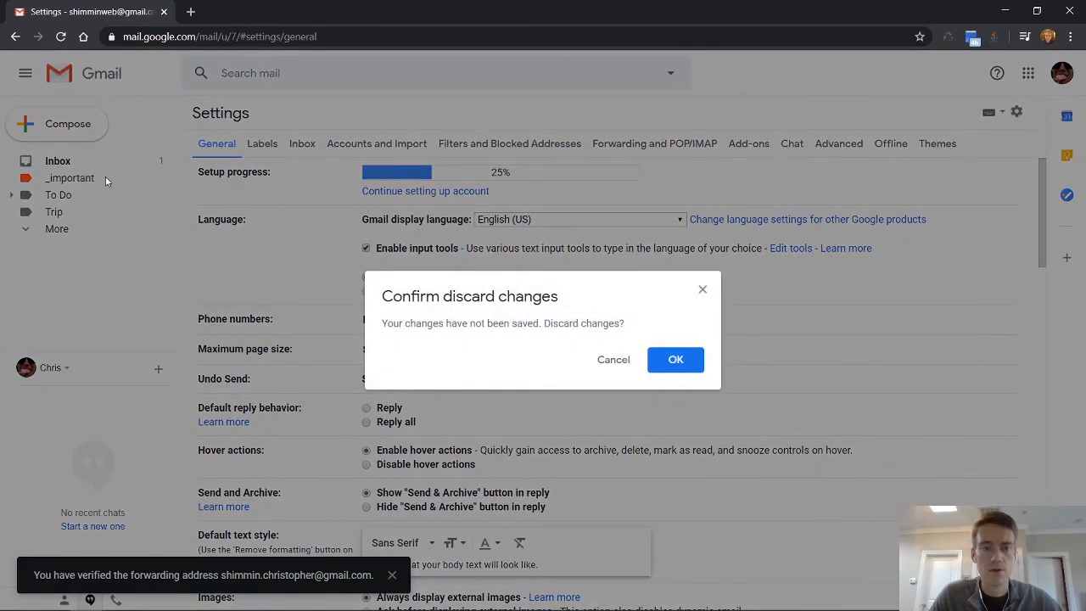
{"action": "left_click", "coordinate": [618, 359]}
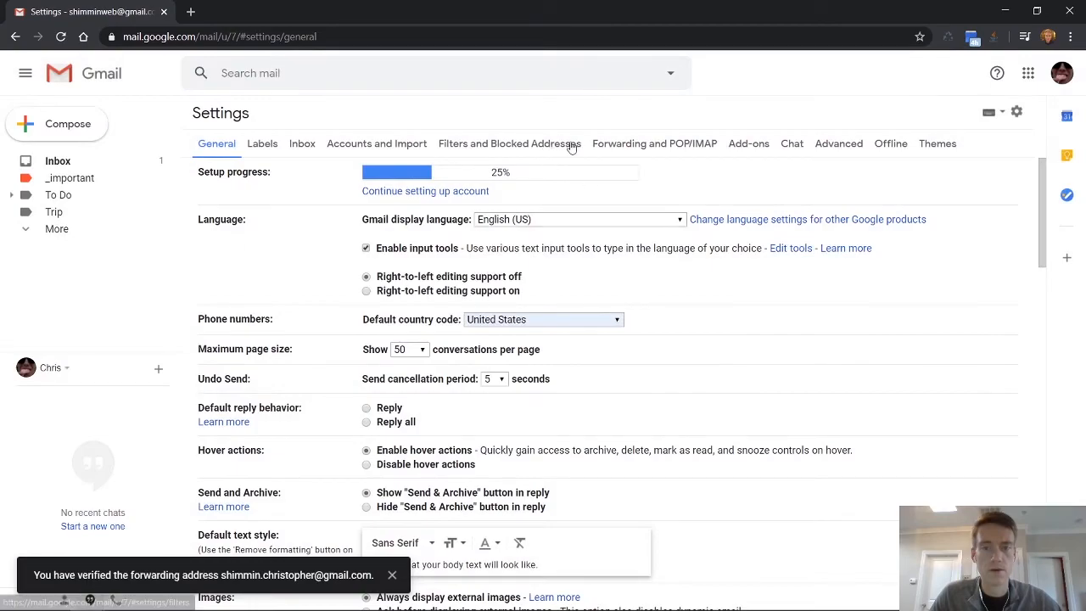
Save the forwarding changes in Forwarding and POP/IMAP, then review them from the confirmation notice.
{"action": "left_click", "coordinate": [548, 146]}
{"action": "left_click", "coordinate": [638, 145]}
{"action": "left_click", "coordinate": [577, 501]}
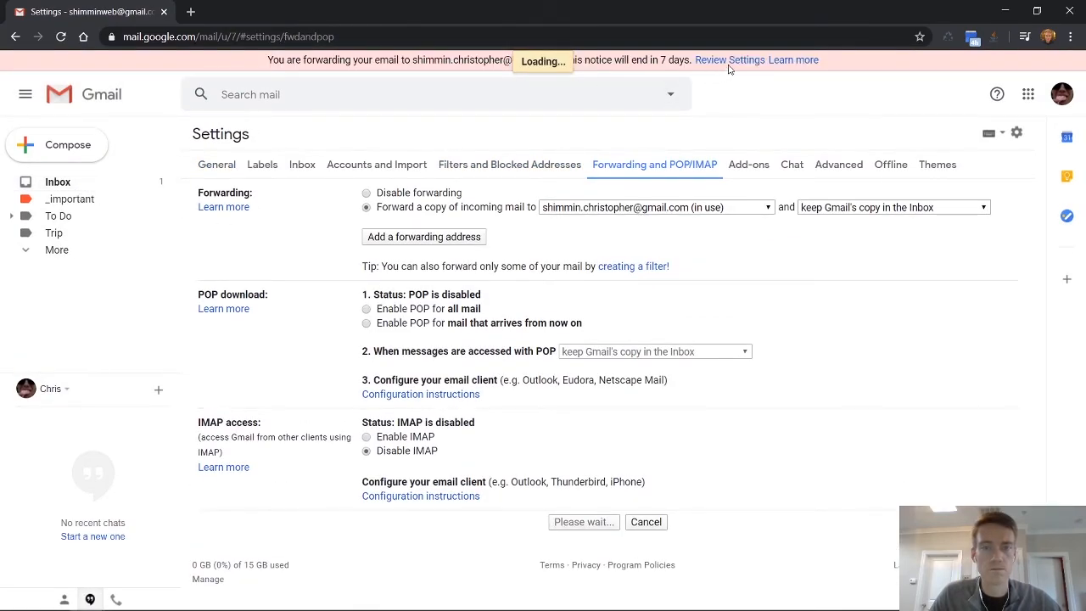
{"action": "left_click", "coordinate": [744, 61]}
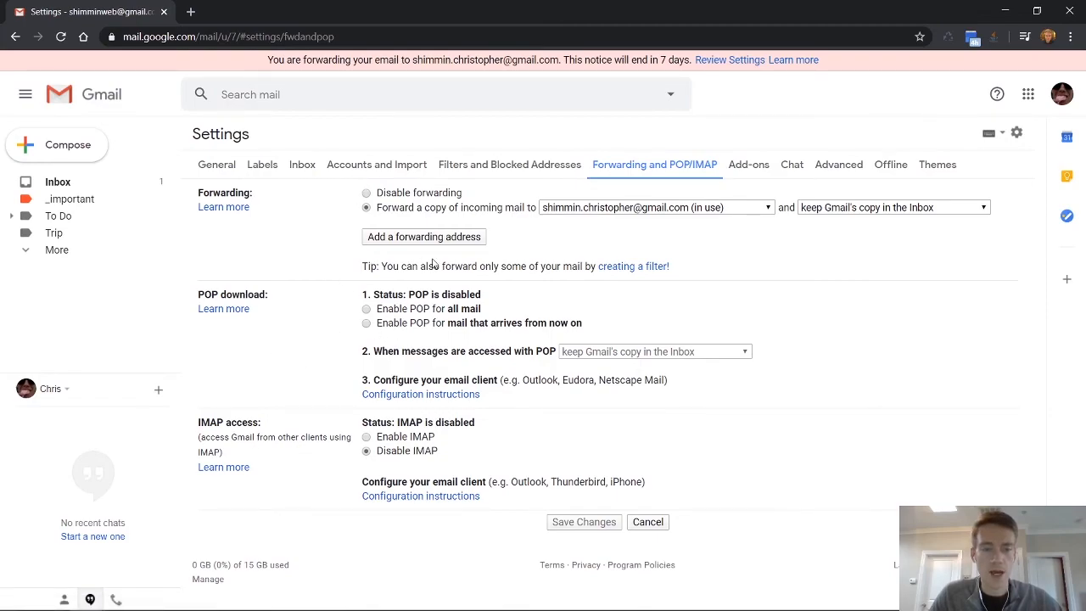
{"action": "left_click", "coordinate": [212, 167]}
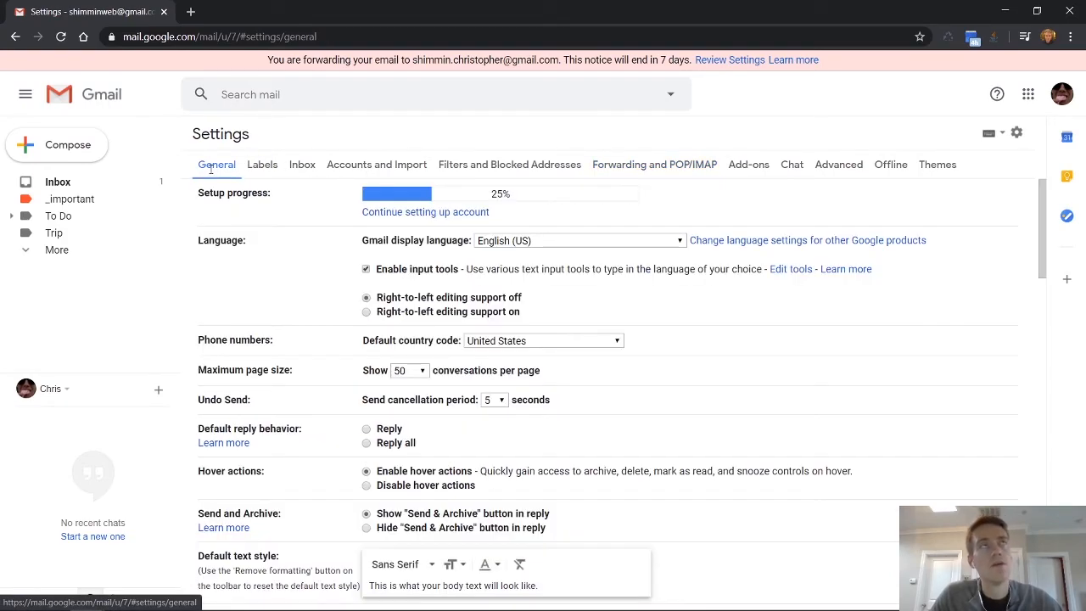
{"action": "left_click", "coordinate": [75, 180]}
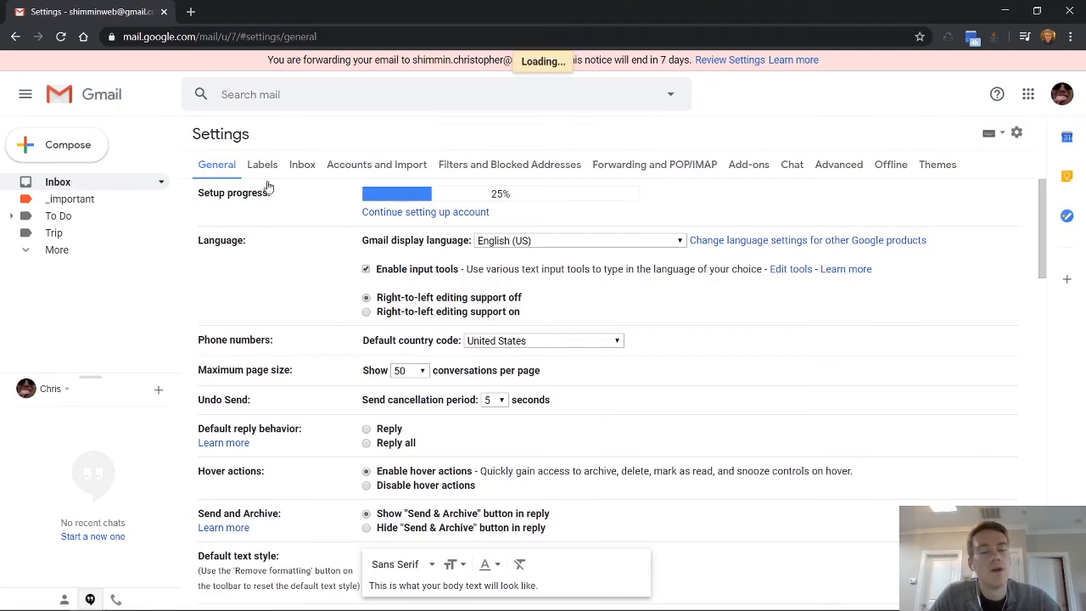
Open the 'it help' email, return to the inbox, then reopen Settings at Filters and Forwarding.
{"action": "left_click", "coordinate": [473, 196]}
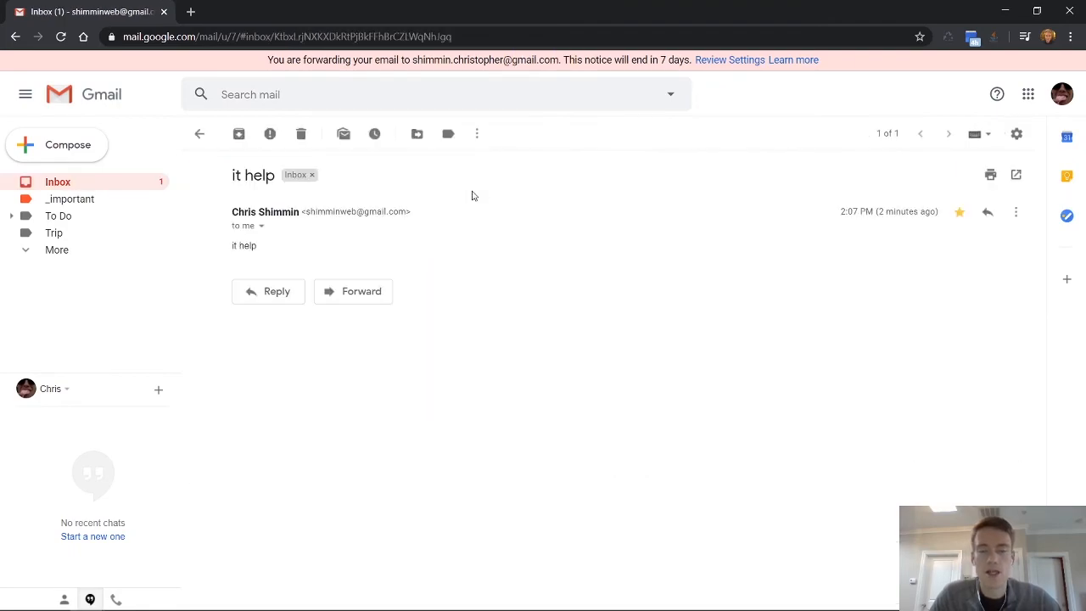
{"action": "left_click", "coordinate": [199, 136]}
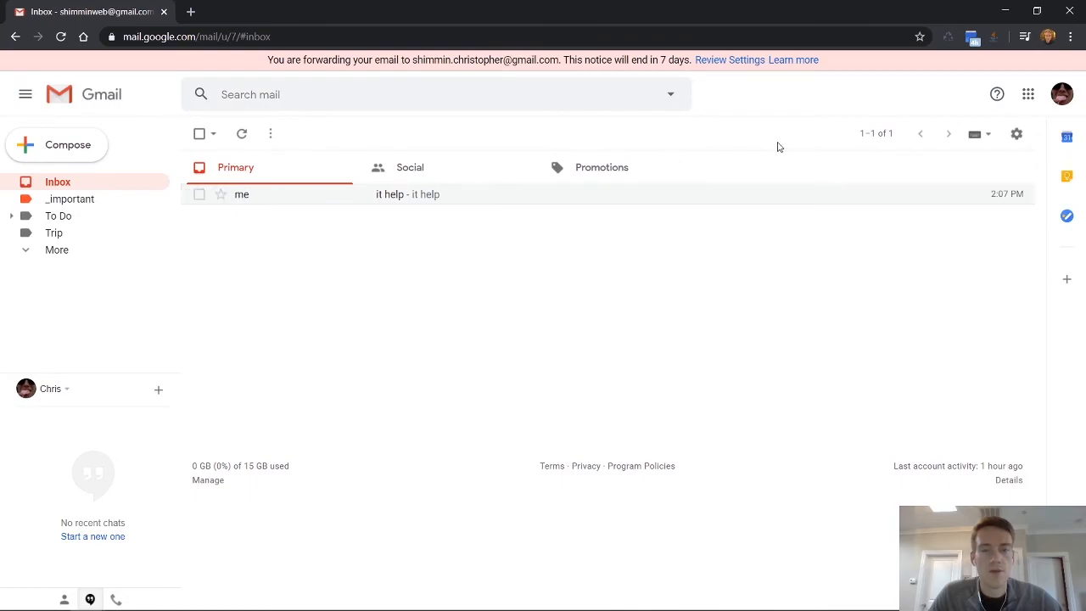
{"action": "left_click", "coordinate": [1019, 138]}
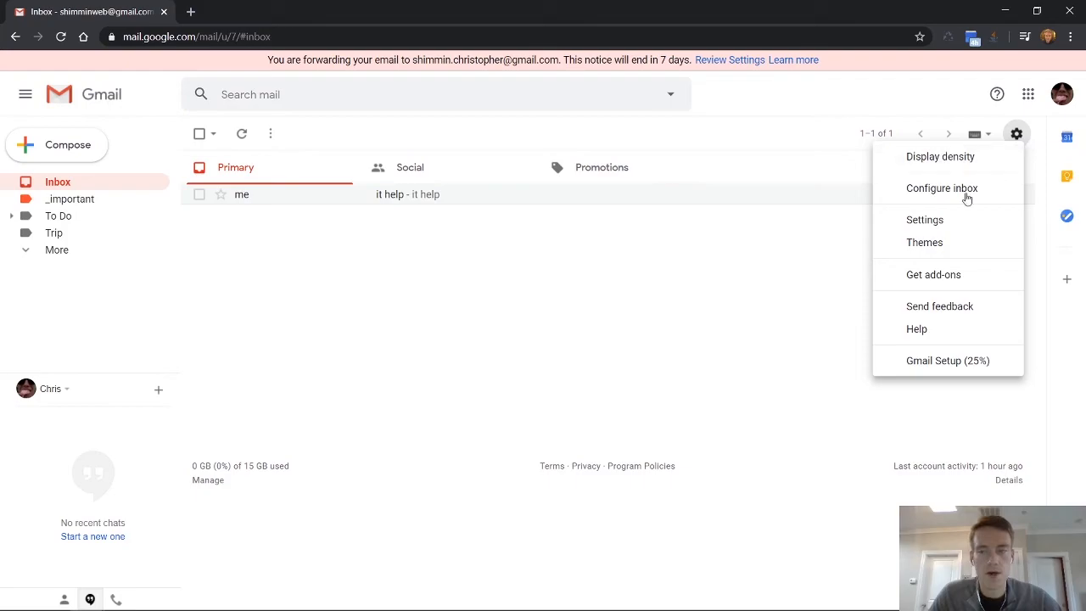
{"action": "left_click", "coordinate": [962, 220]}
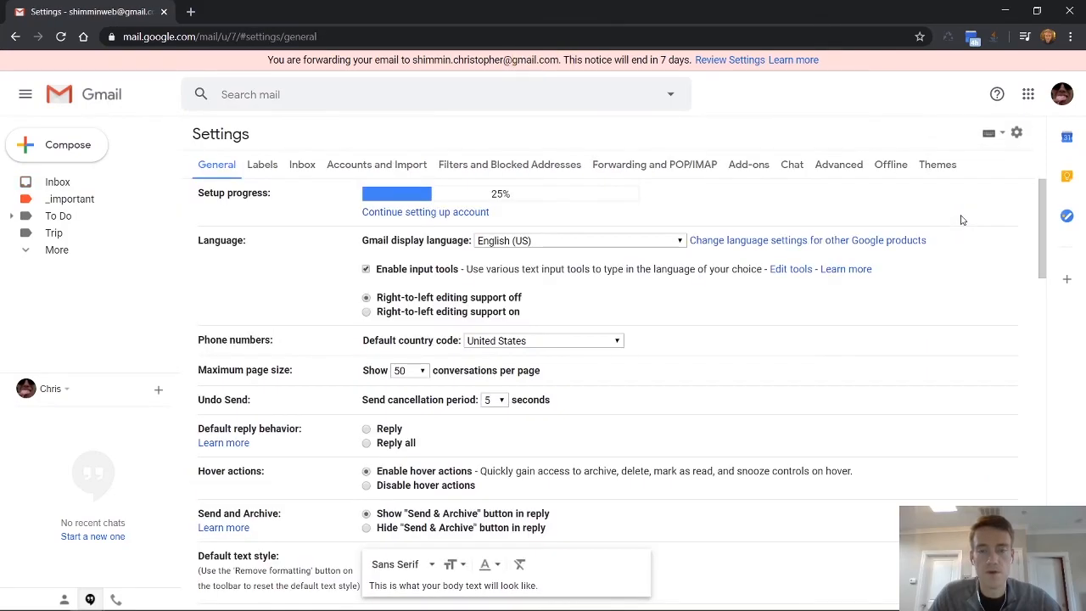
{"action": "left_click", "coordinate": [576, 171]}
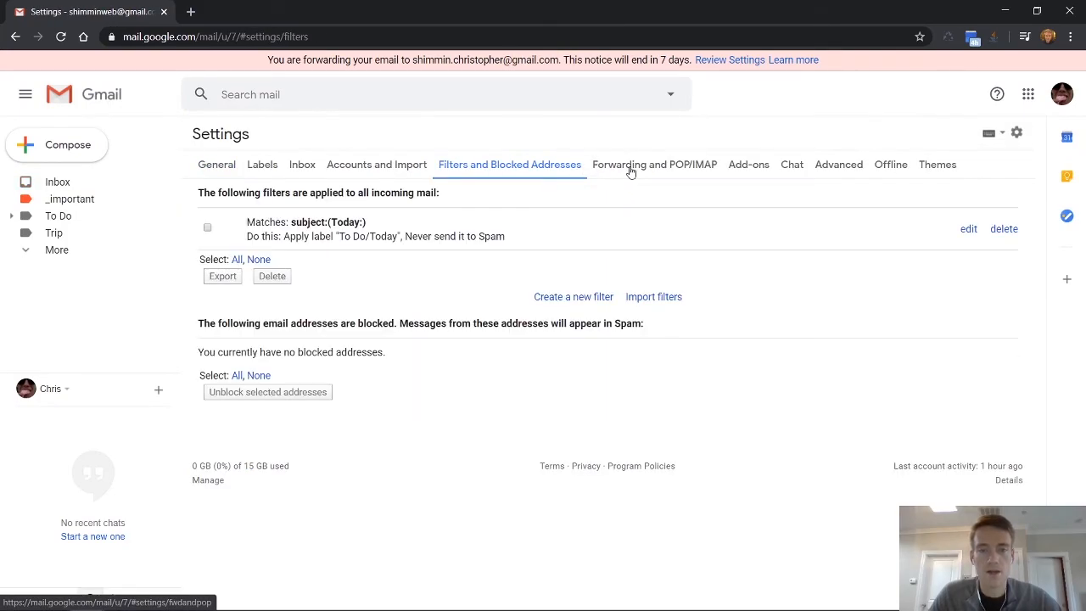
{"action": "left_click", "coordinate": [631, 167]}
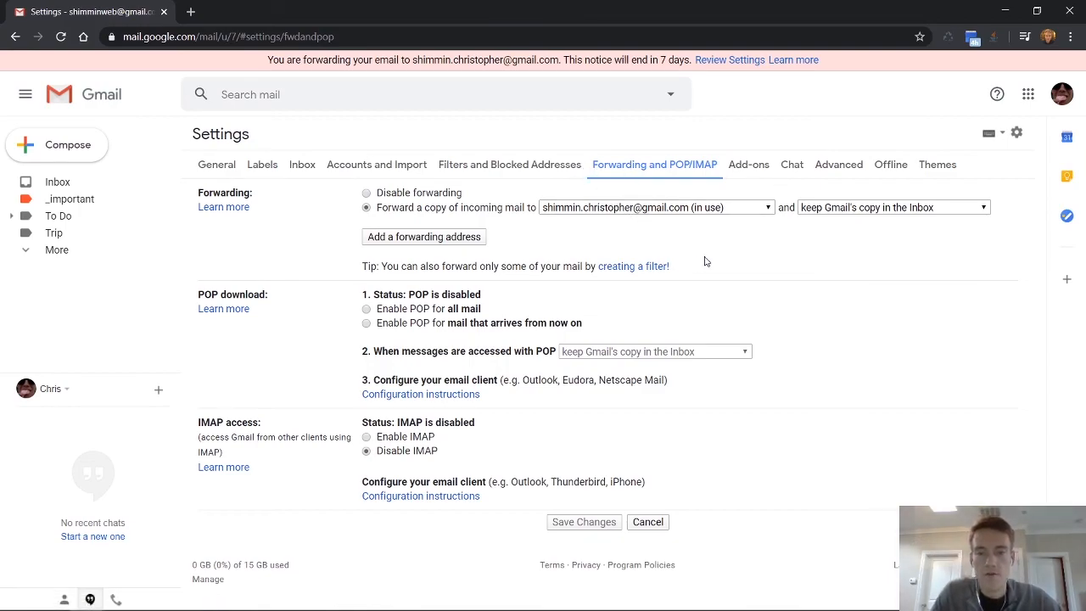
Look through the Filters, Accounts and Import, and Labels settings, then return to the inbox.
{"action": "left_click", "coordinate": [536, 170]}
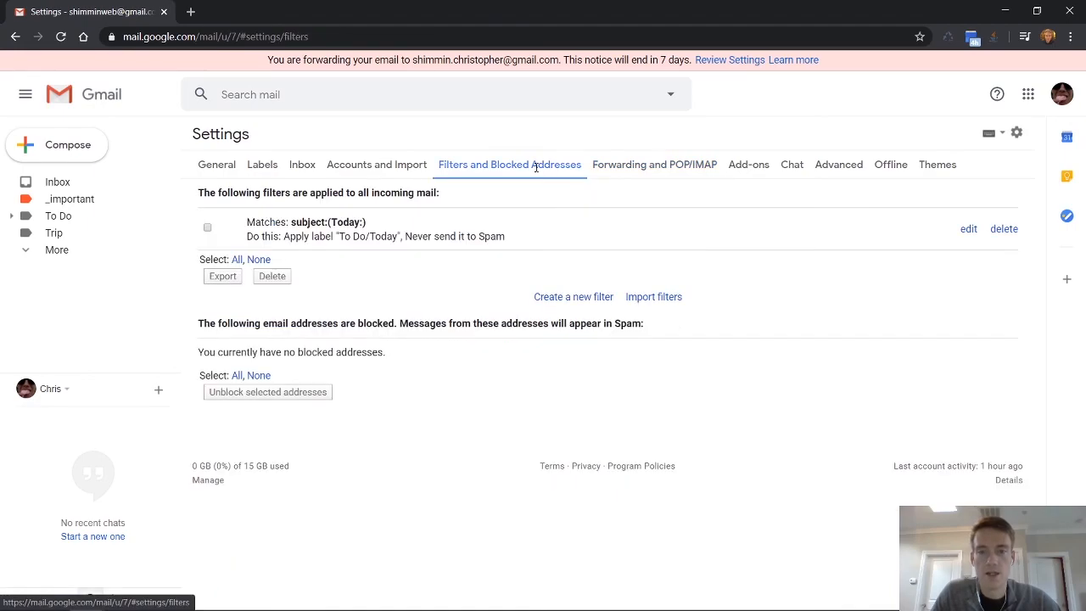
{"action": "left_click", "coordinate": [330, 167]}
{"action": "left_click", "coordinate": [266, 167]}
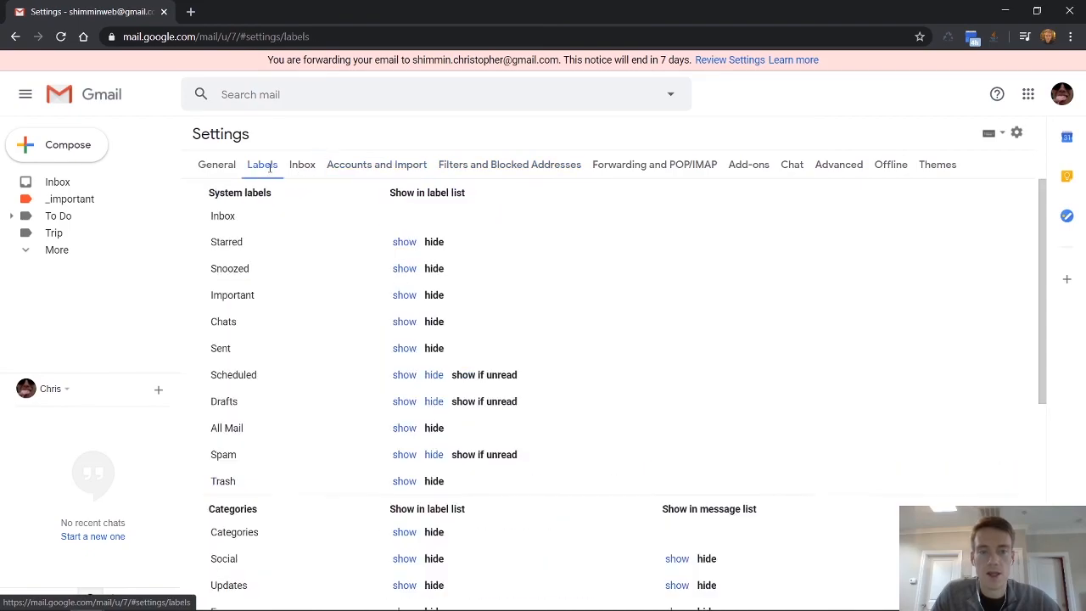
{"action": "left_click", "coordinate": [115, 184]}
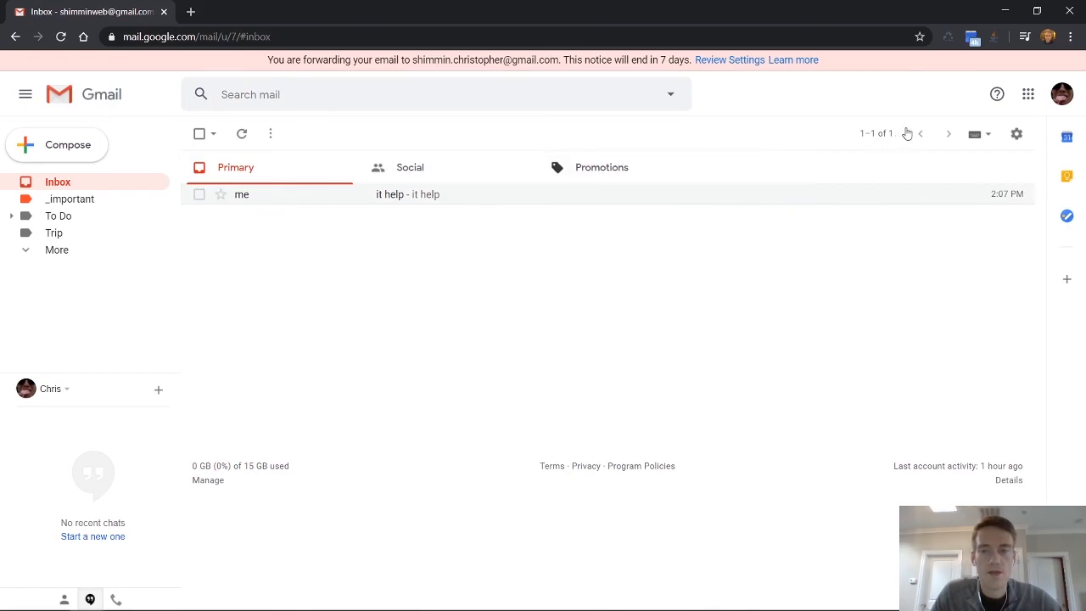
Check the Inbox, Accounts and General settings, then delete the 'it help' email from the inbox.
{"action": "left_click", "coordinate": [1017, 135]}
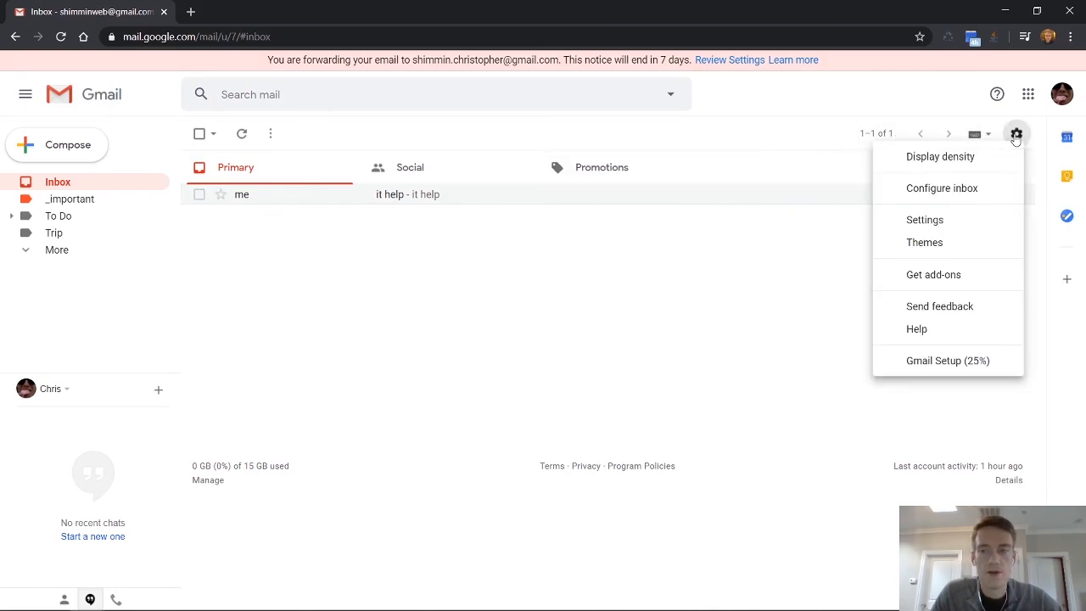
{"action": "left_click", "coordinate": [964, 229]}
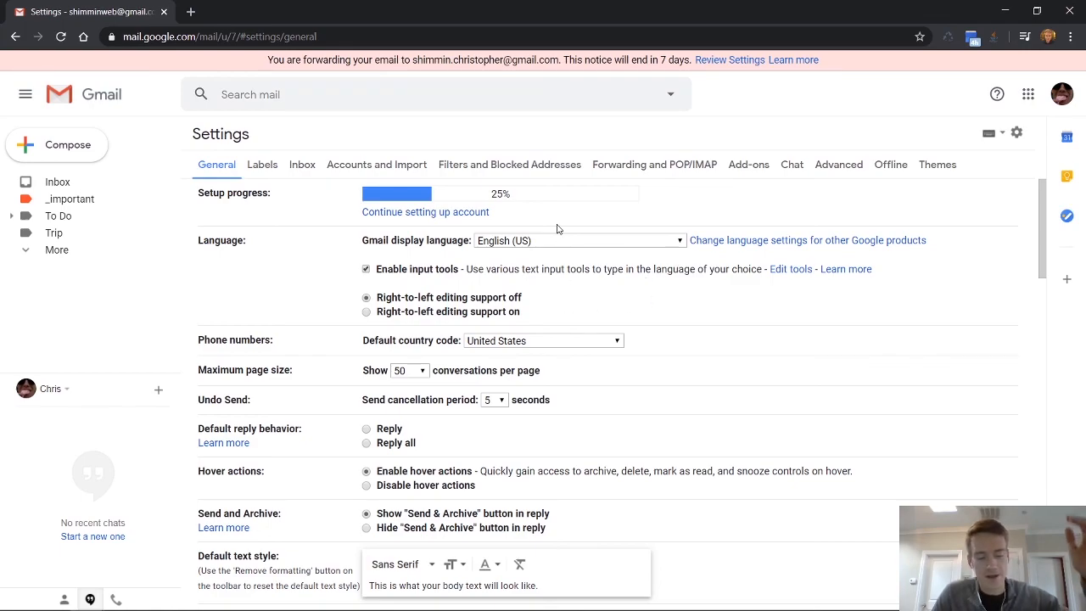
{"action": "left_click", "coordinate": [307, 168]}
{"action": "left_click", "coordinate": [364, 164]}
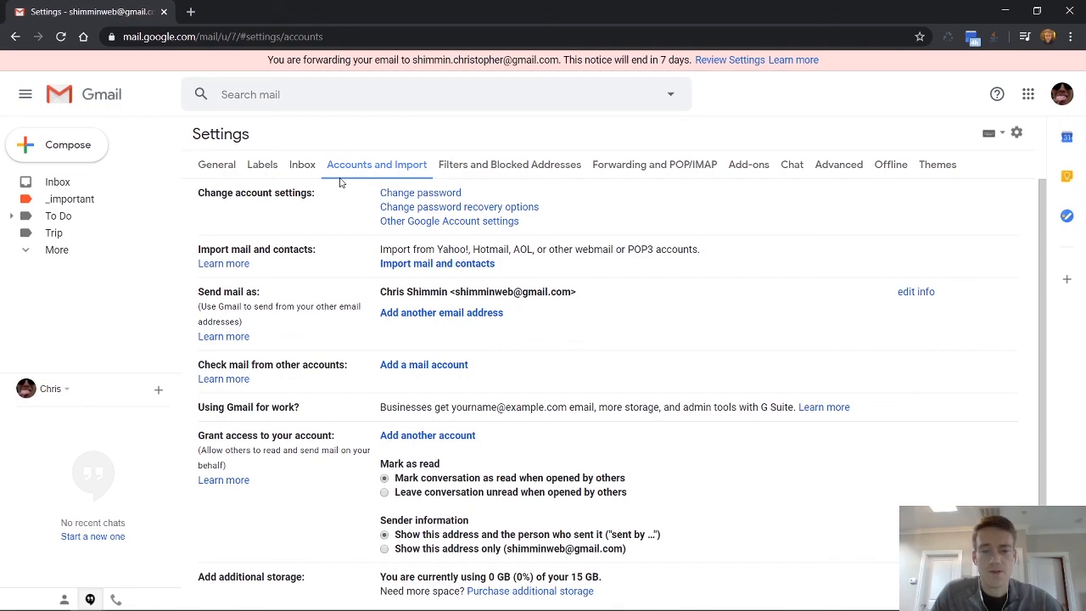
{"action": "left_click", "coordinate": [213, 167]}
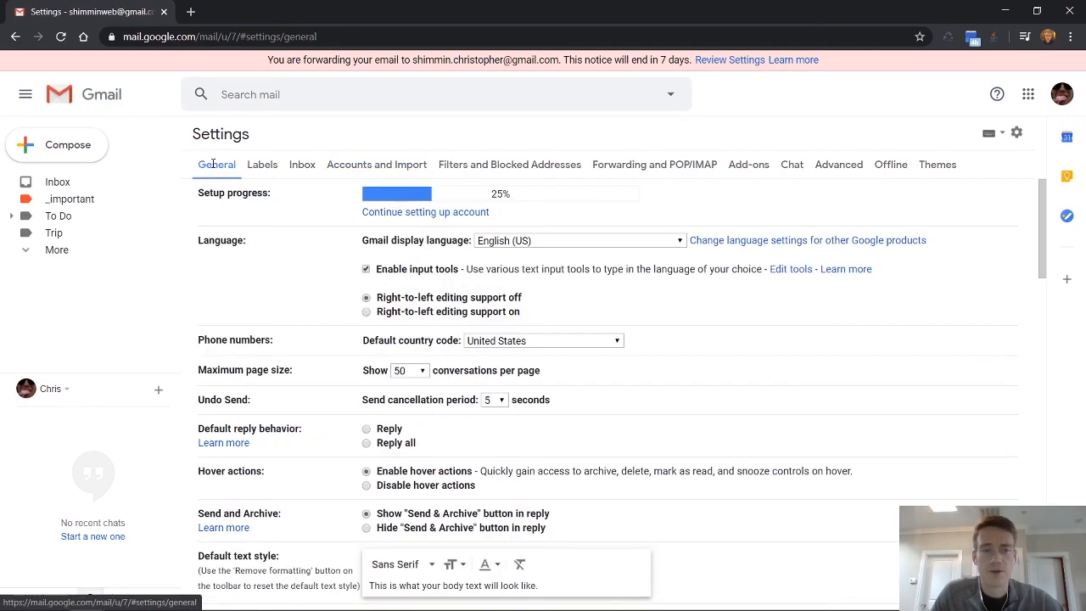
{"action": "left_click", "coordinate": [85, 185]}
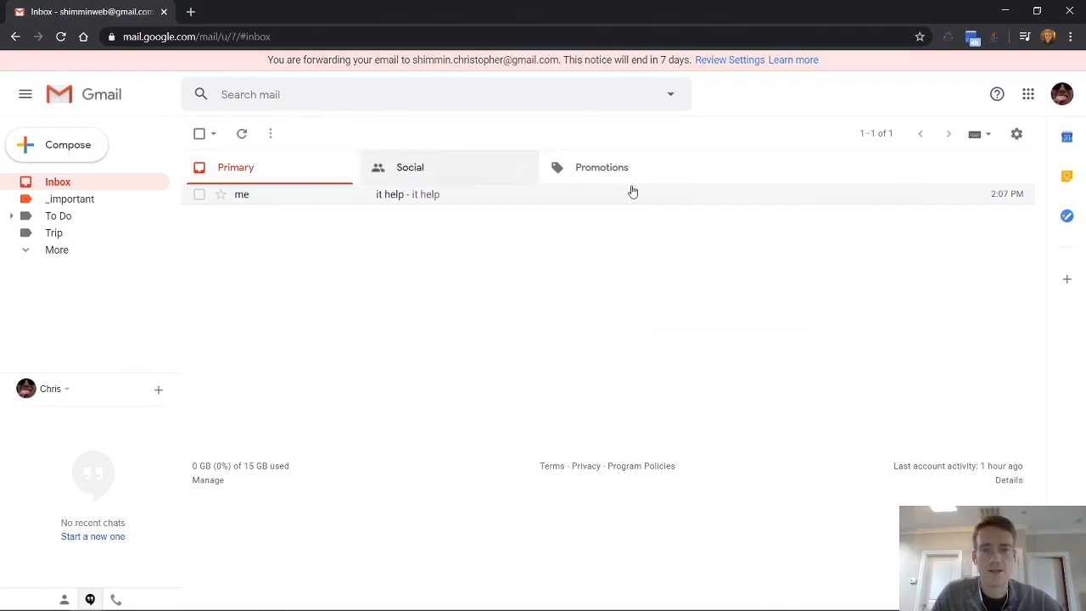
{"action": "left_click", "coordinate": [962, 195]}
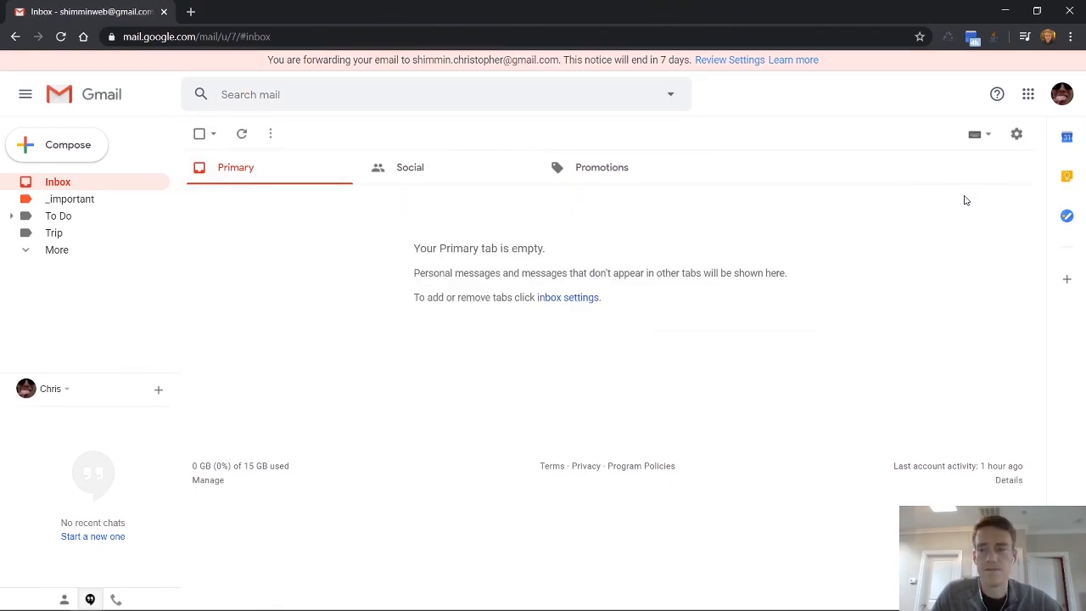